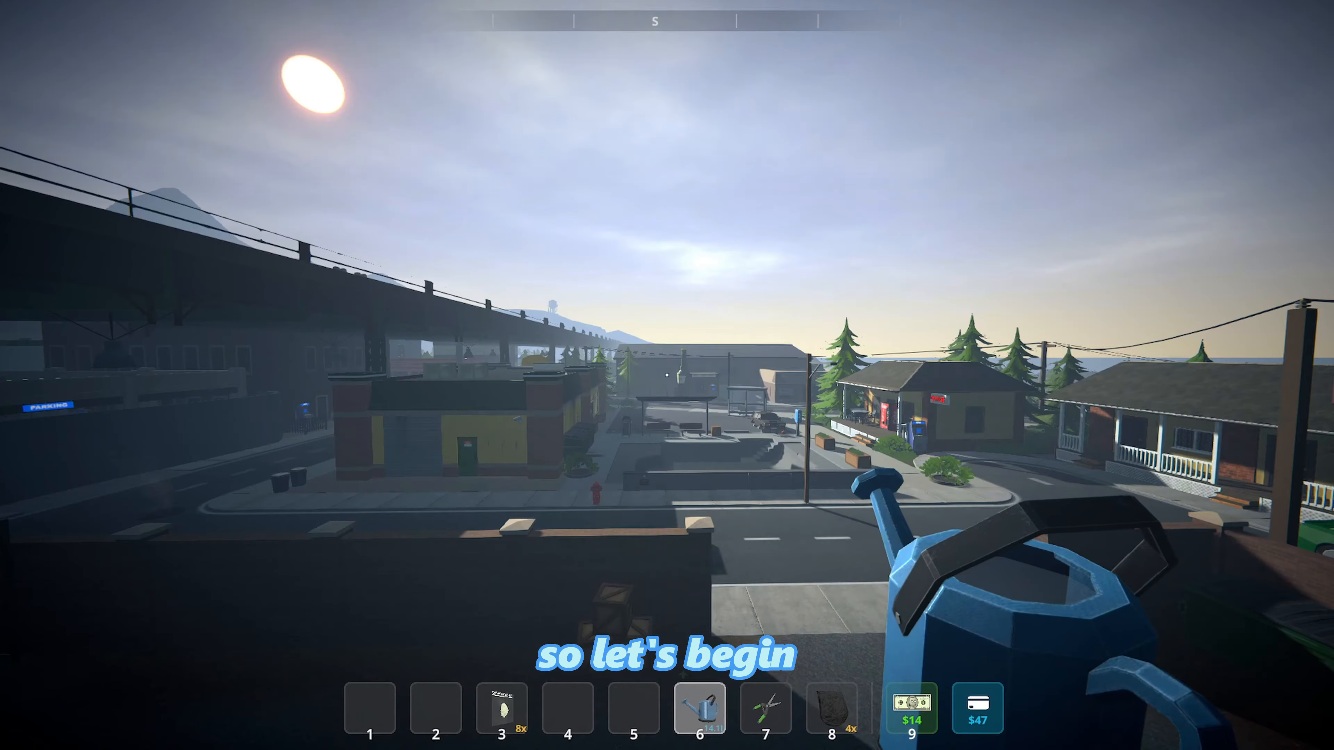
- Open the game's settings, check the available display resolutions and choose Exclusive Fullscreen as the display mode
key("Escape")
left_click(98, 549)
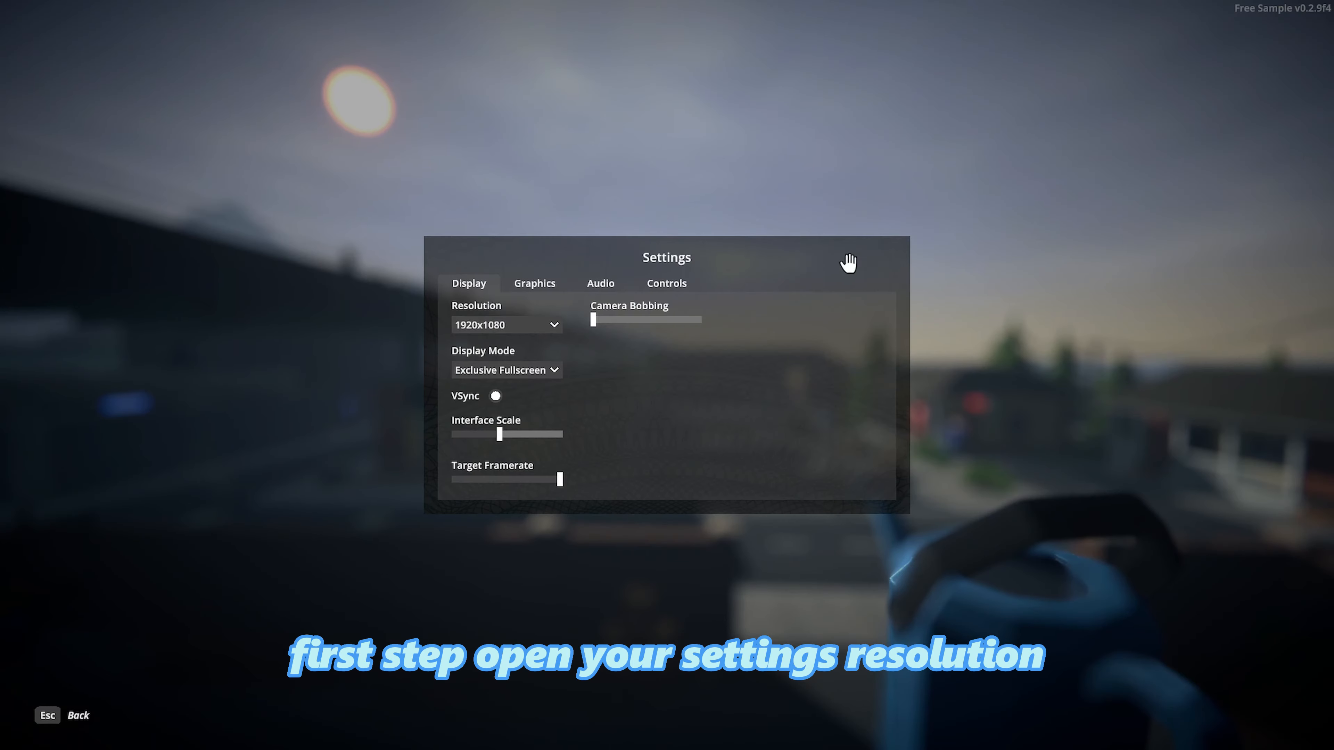
left_click(549, 329)
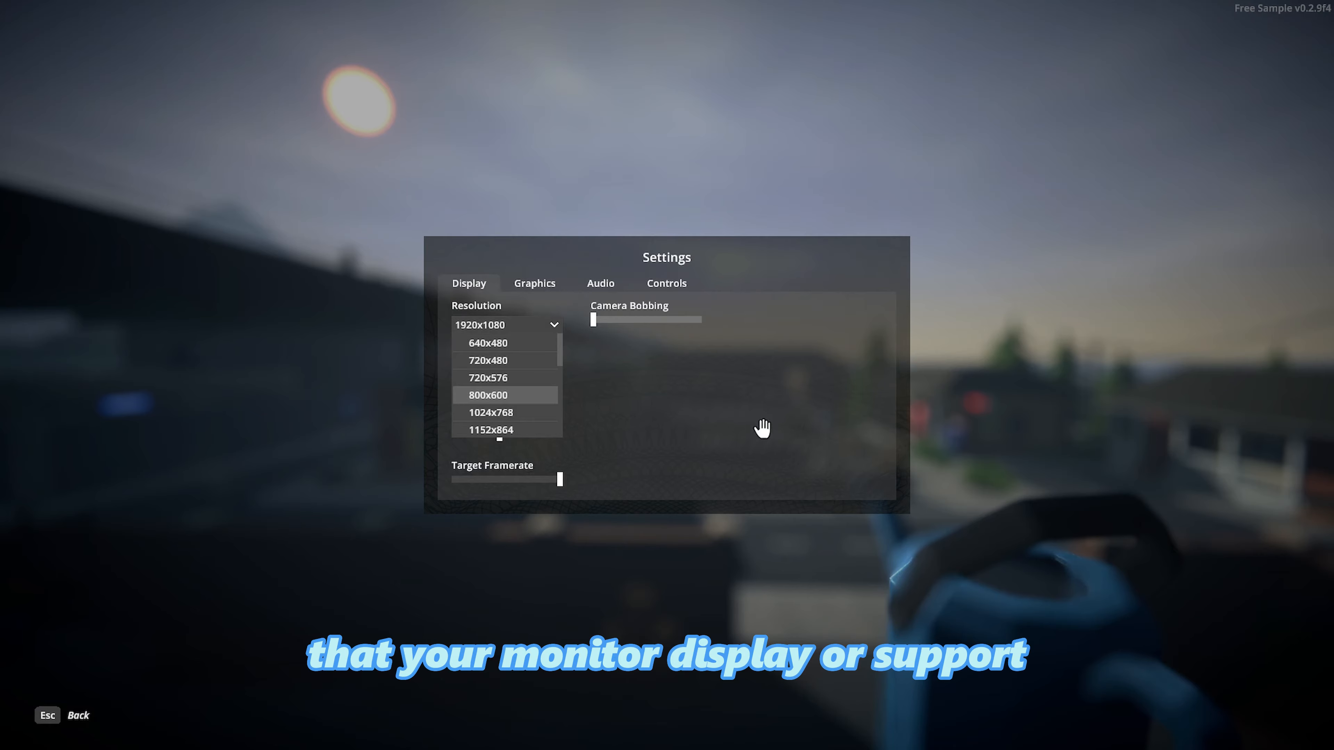
left_click(597, 350)
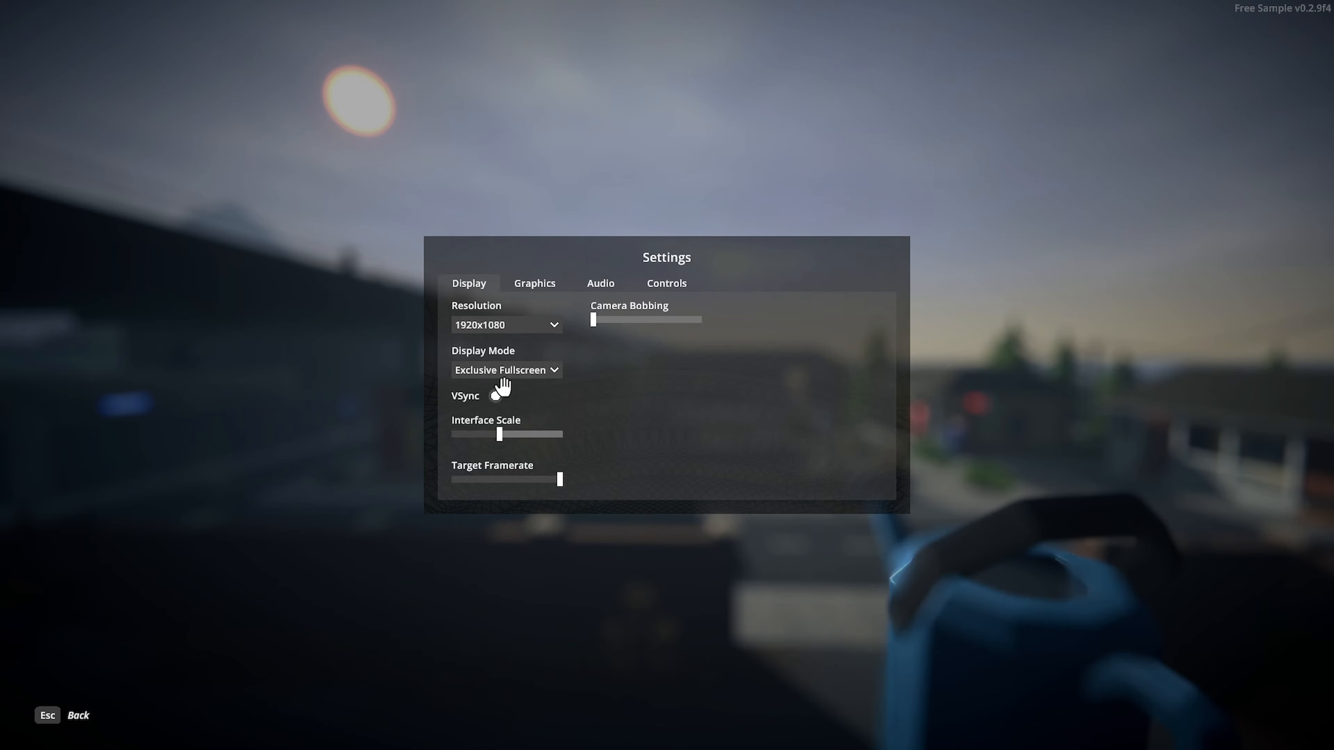
left_click(554, 371)
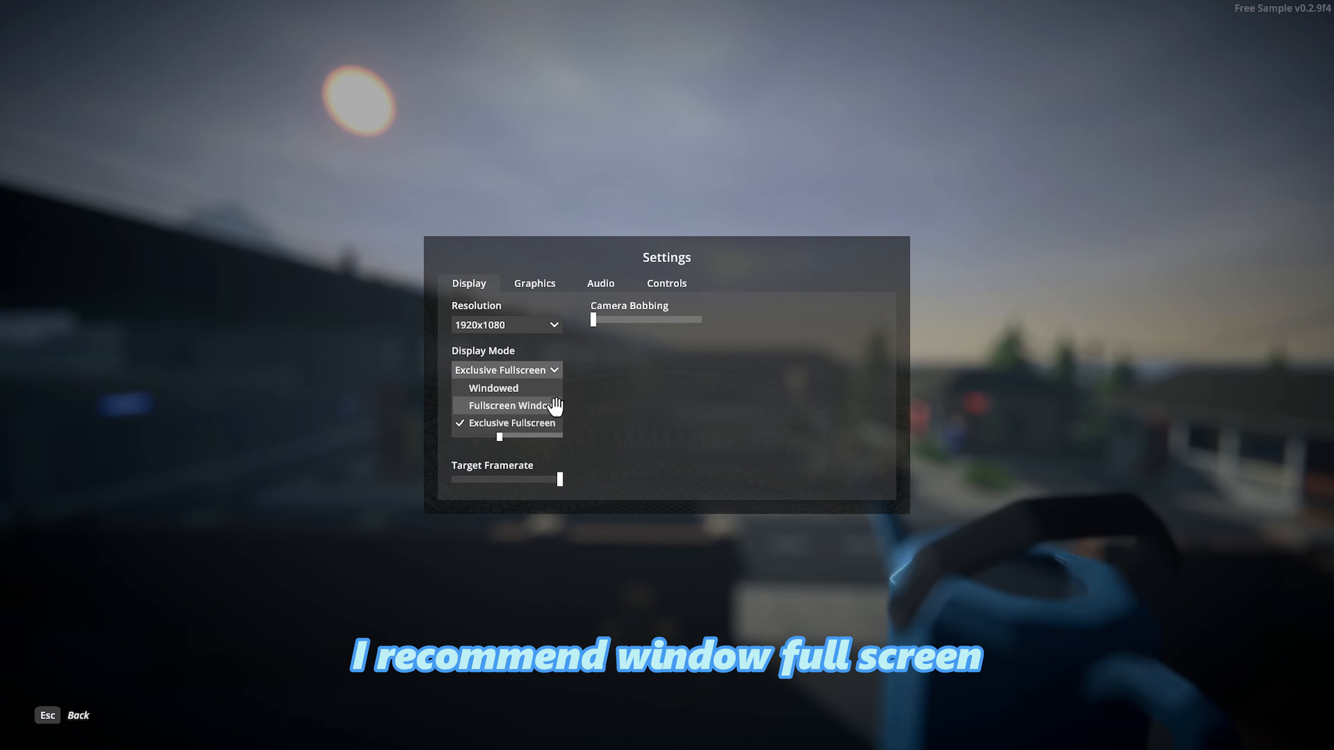
left_click(512, 423)
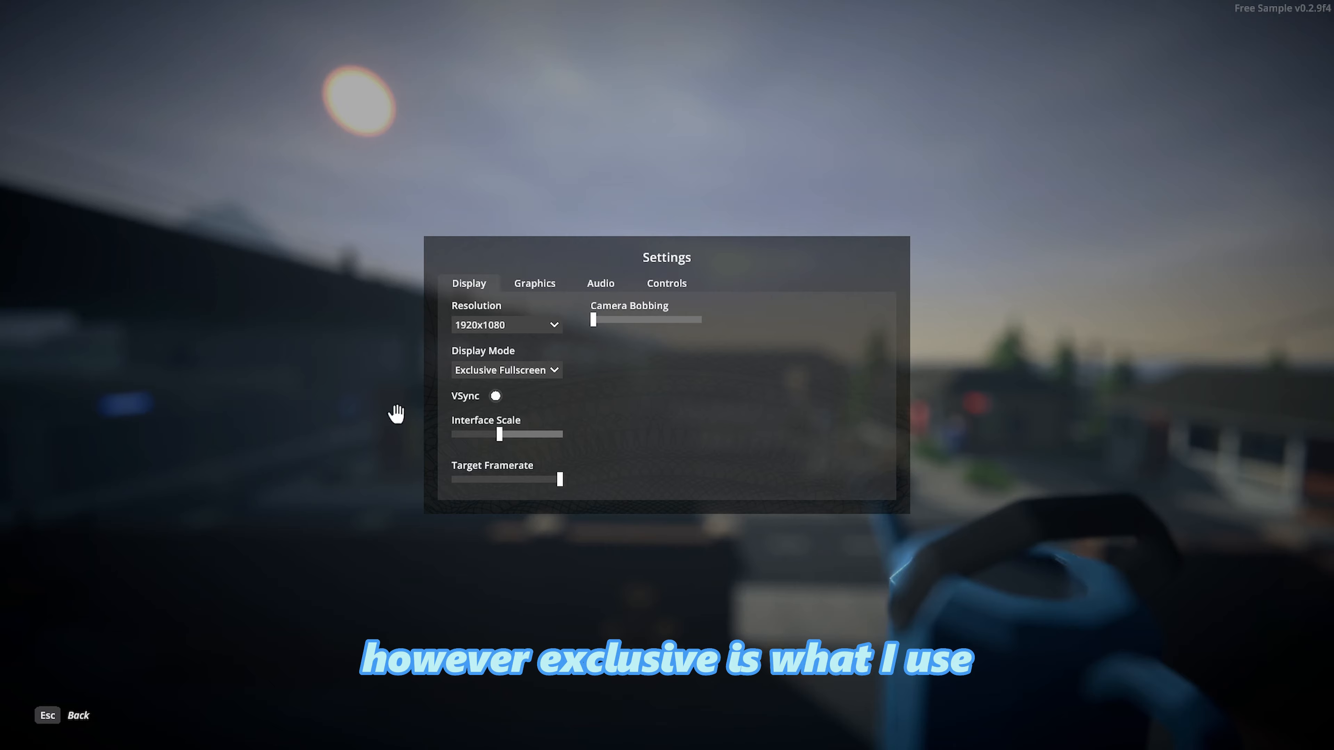
- Turn VSync off, set the target framerate to 200, and apply and keep the display settings
left_click(496, 398)
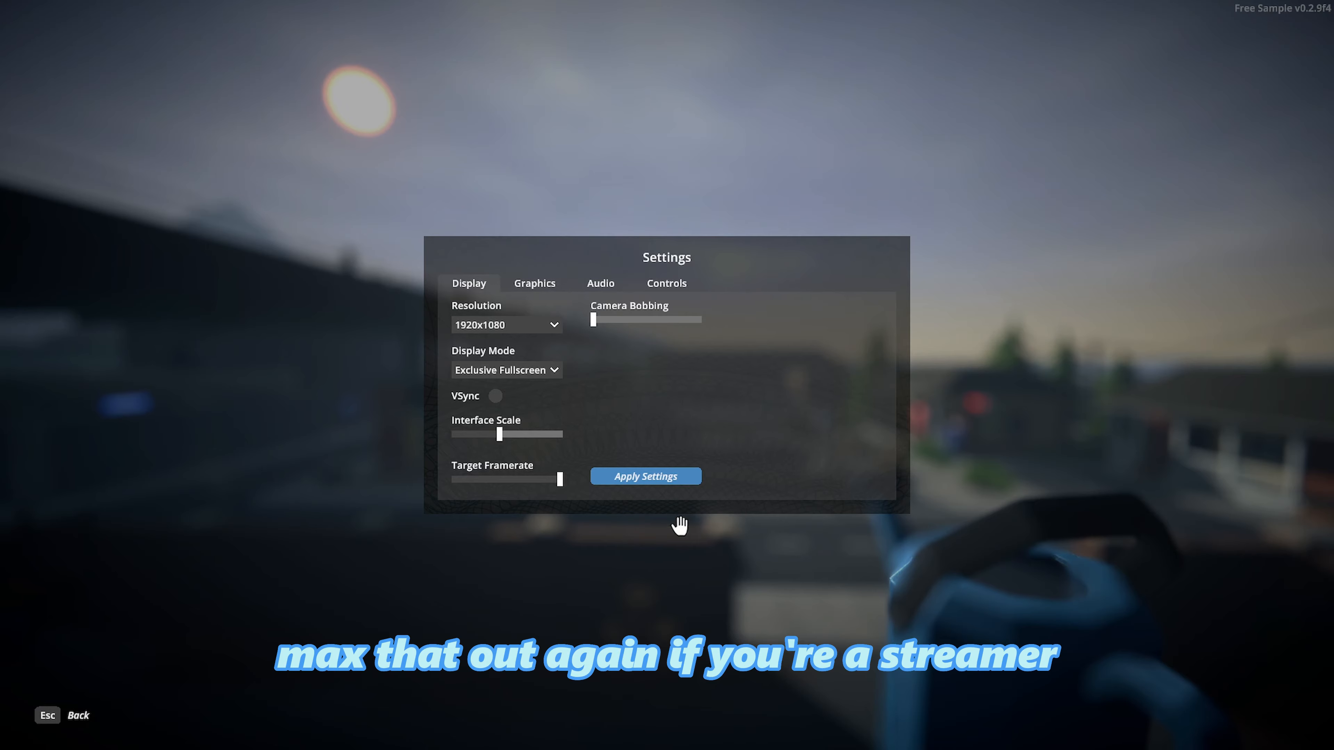
left_click_drag(549, 479, 606, 524)
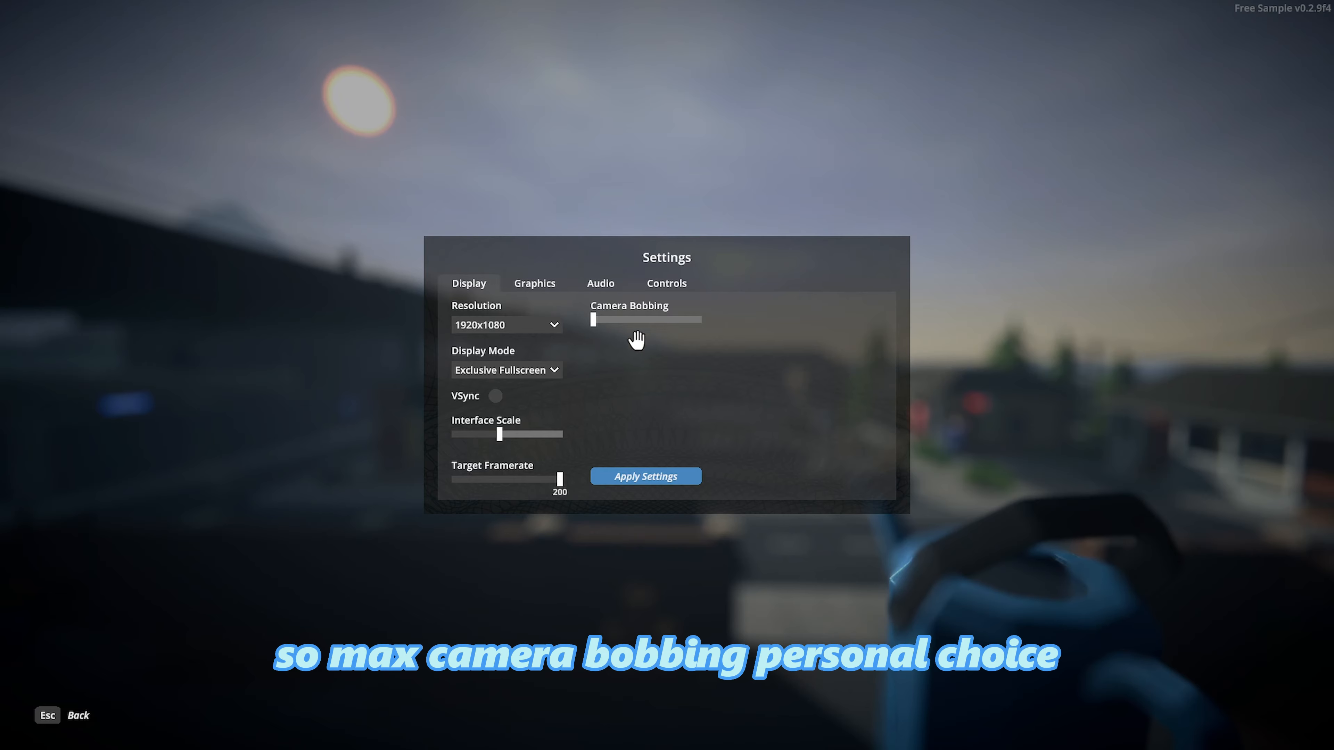
left_click(649, 477)
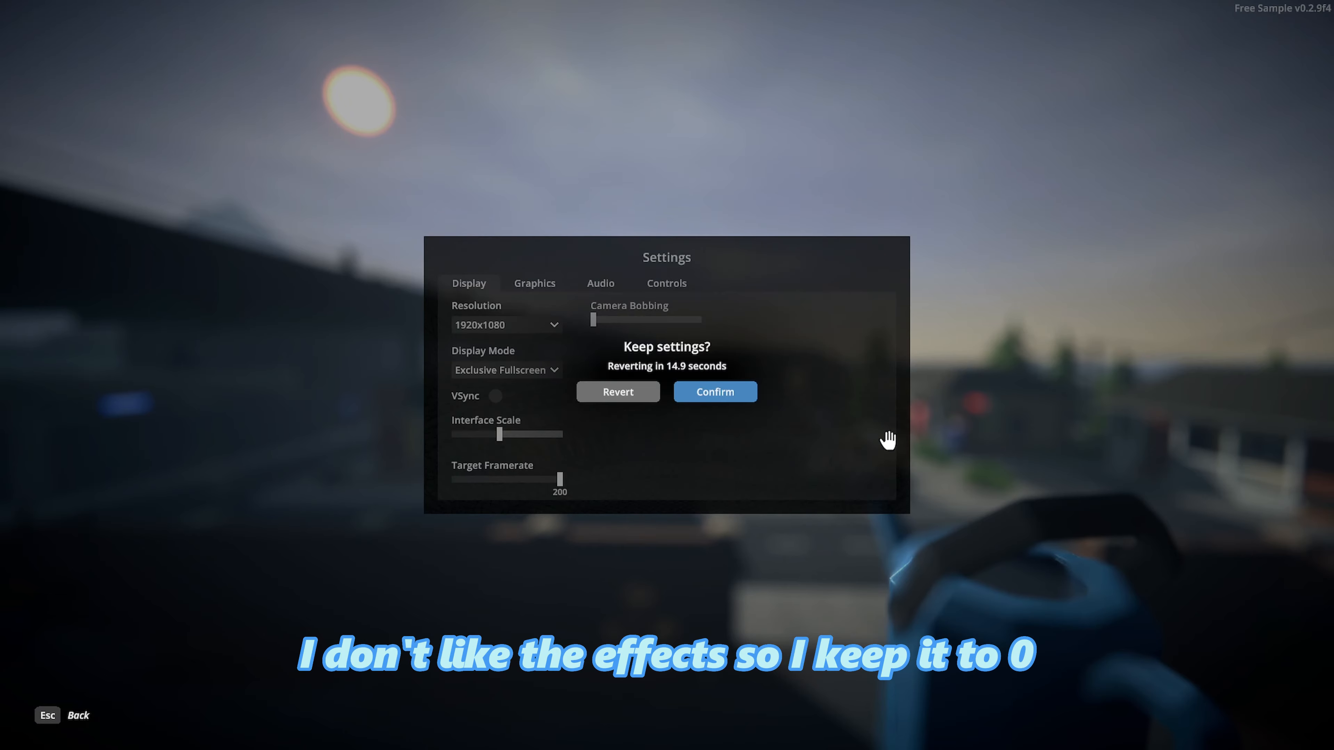
left_click(731, 398)
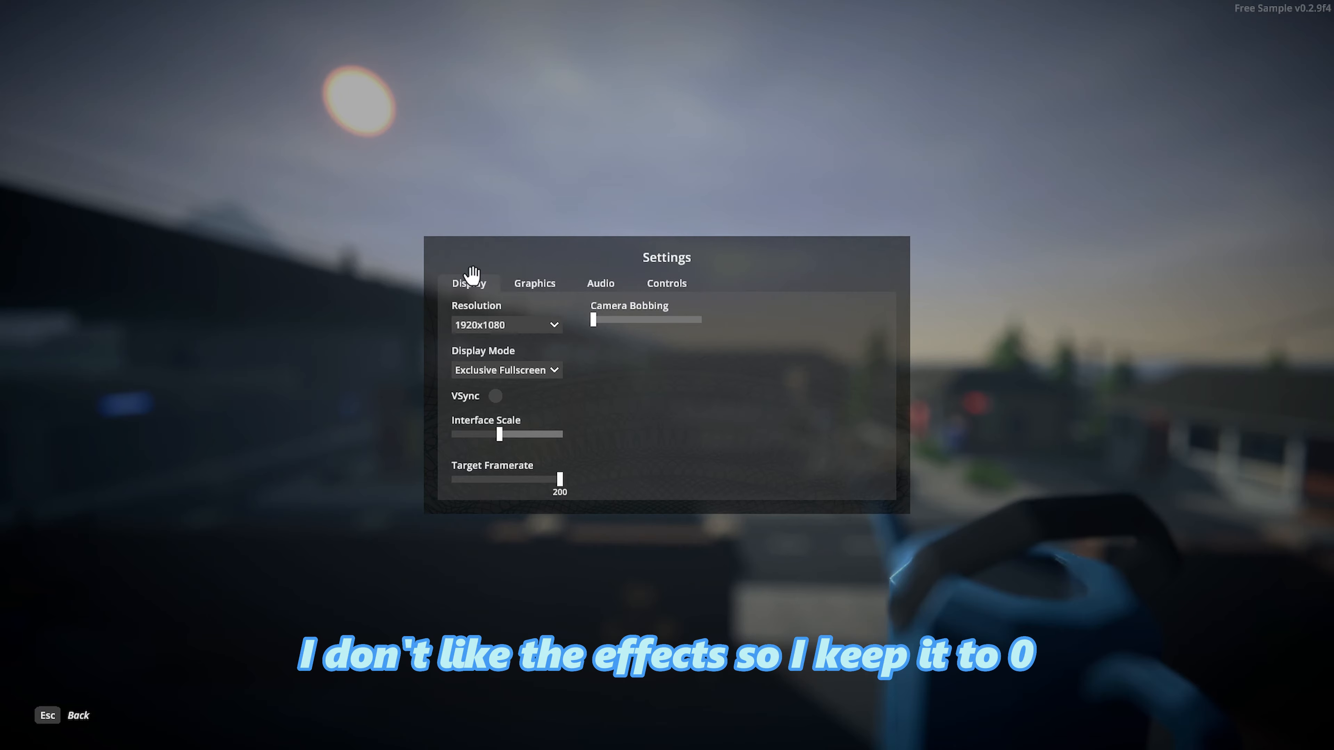
- In the graphics settings, have God Rays off, set anti-aliasing to Off and quality to Medium
left_click(535, 283)
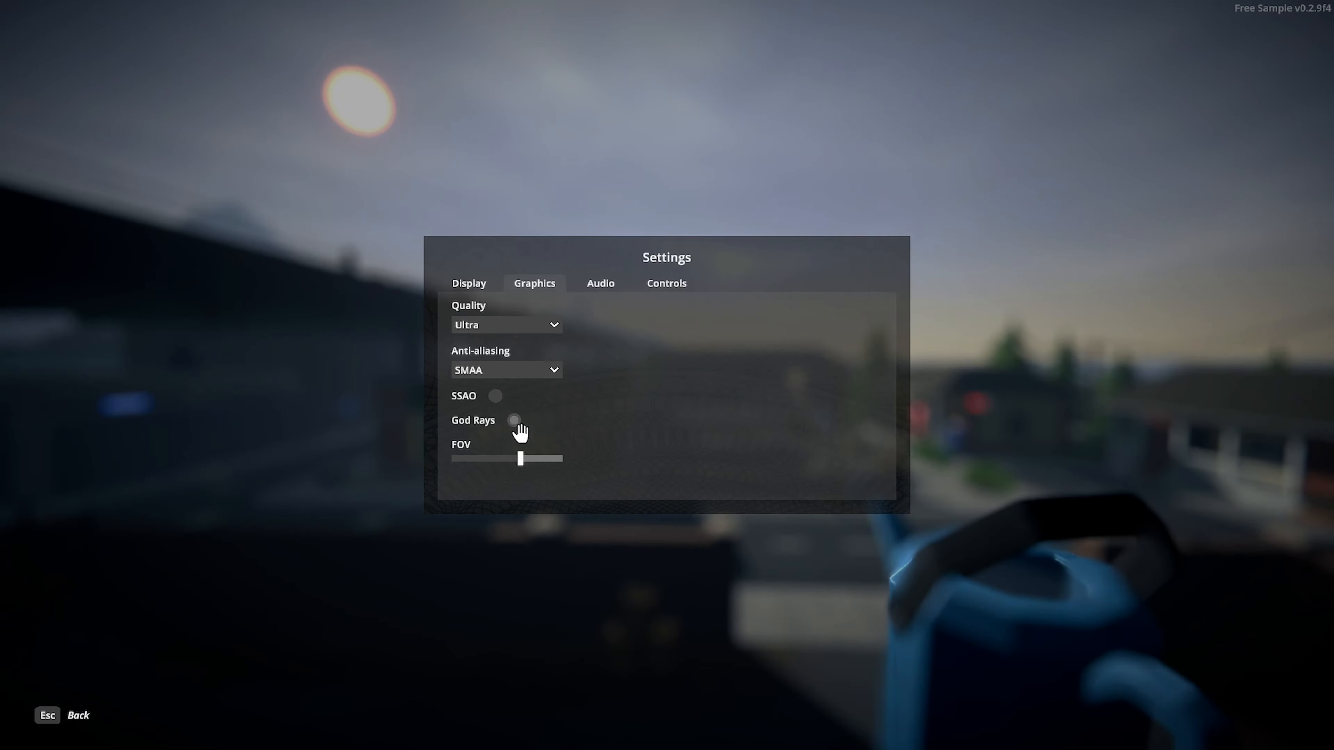
left_click(515, 422)
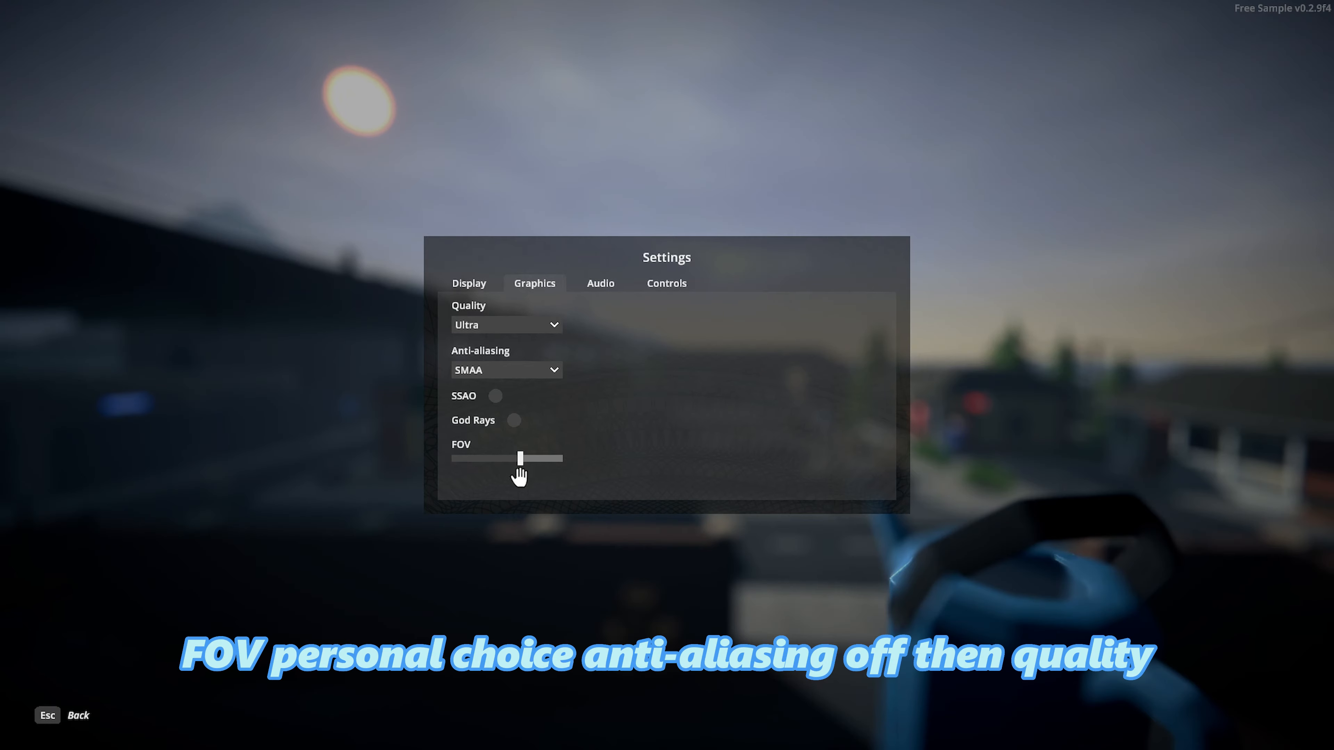
left_click(491, 371)
left_click(476, 394)
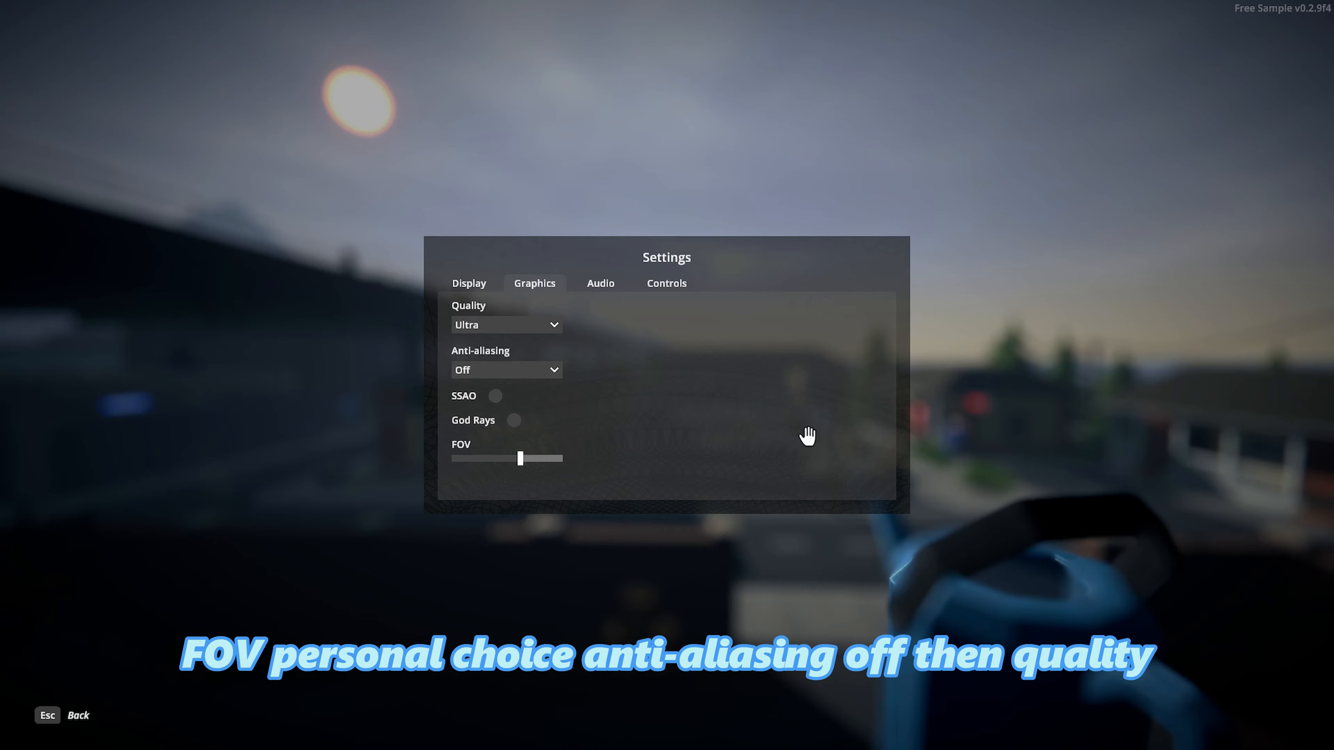
left_click(482, 326)
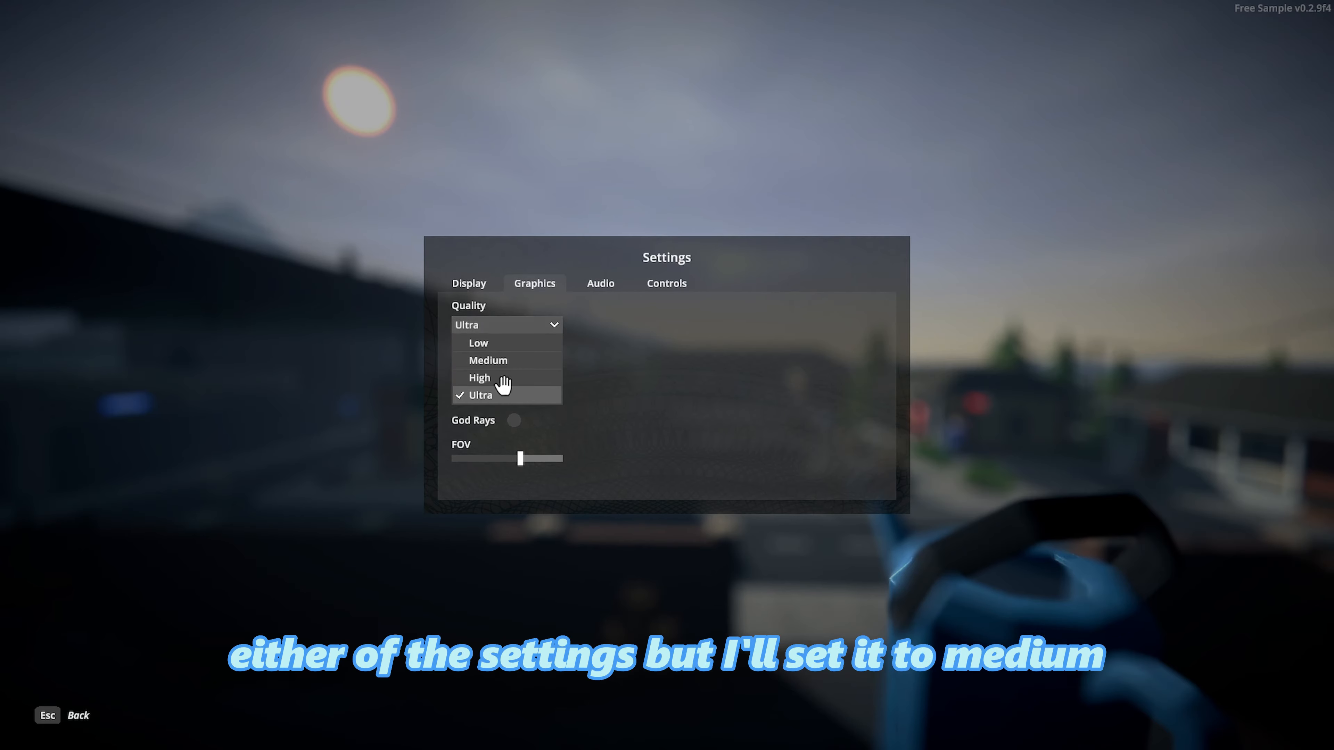
left_click(506, 361)
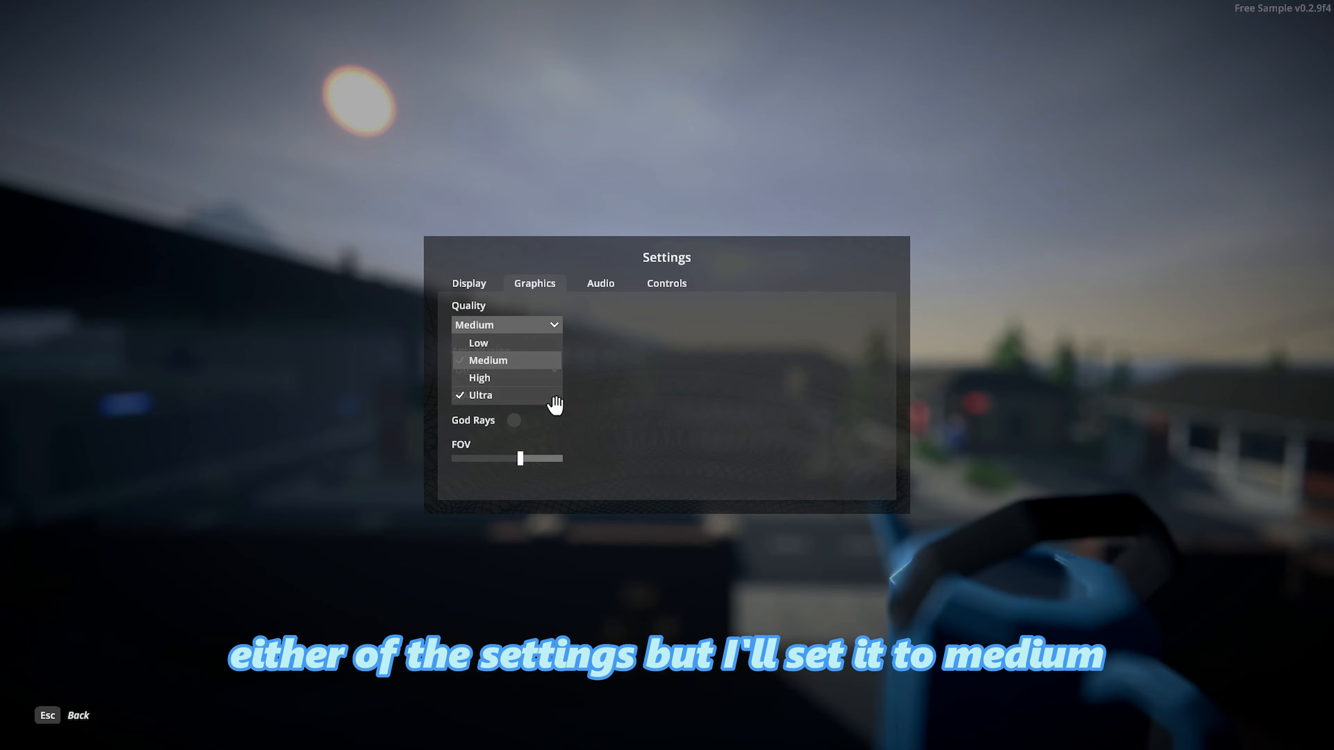
- Review the audio, controls, display and graphics settings to check the chosen options
left_click(591, 285)
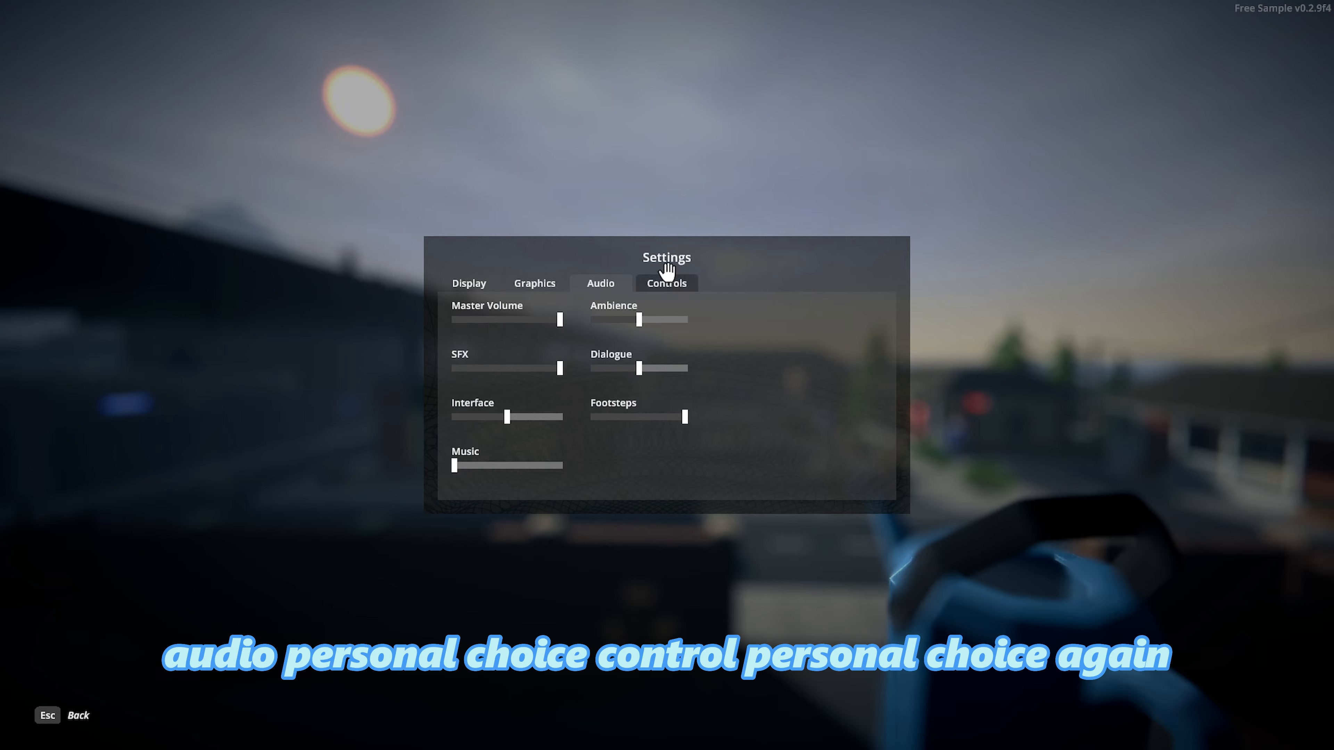
left_click(666, 284)
left_click(478, 286)
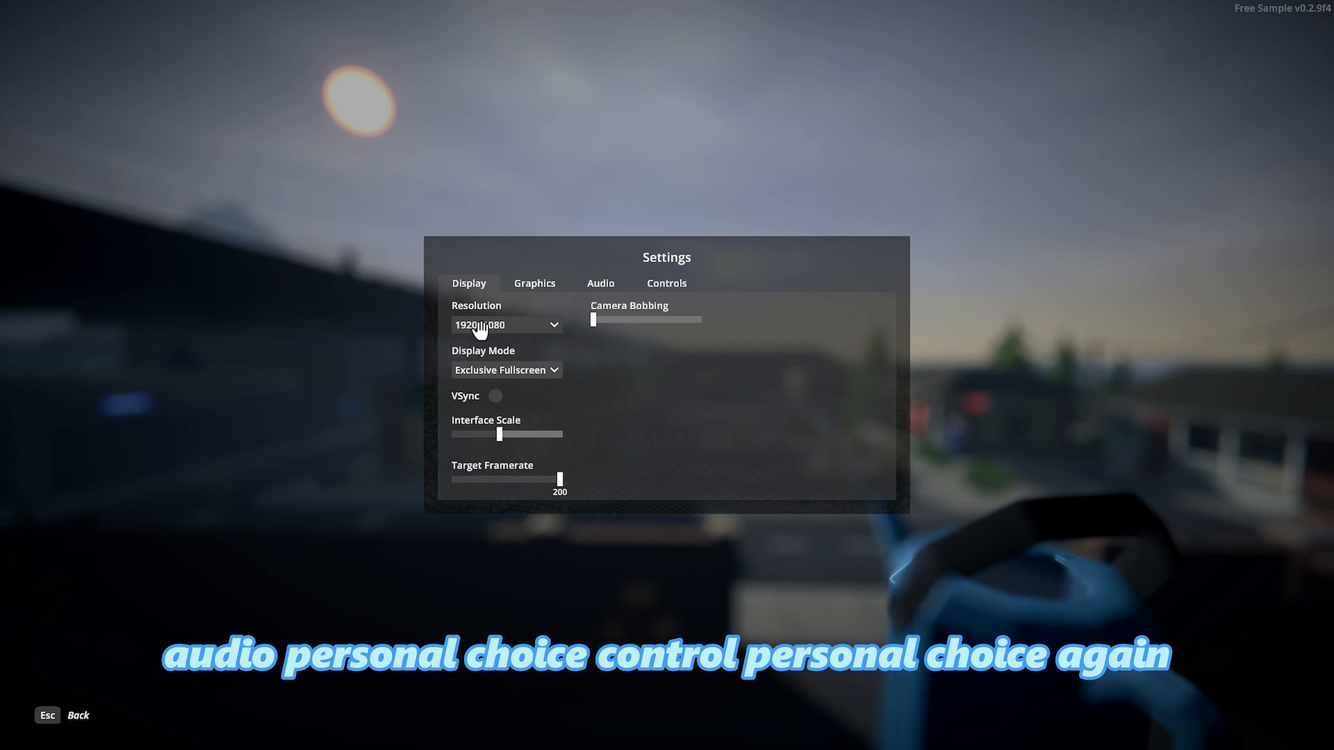
left_click(531, 285)
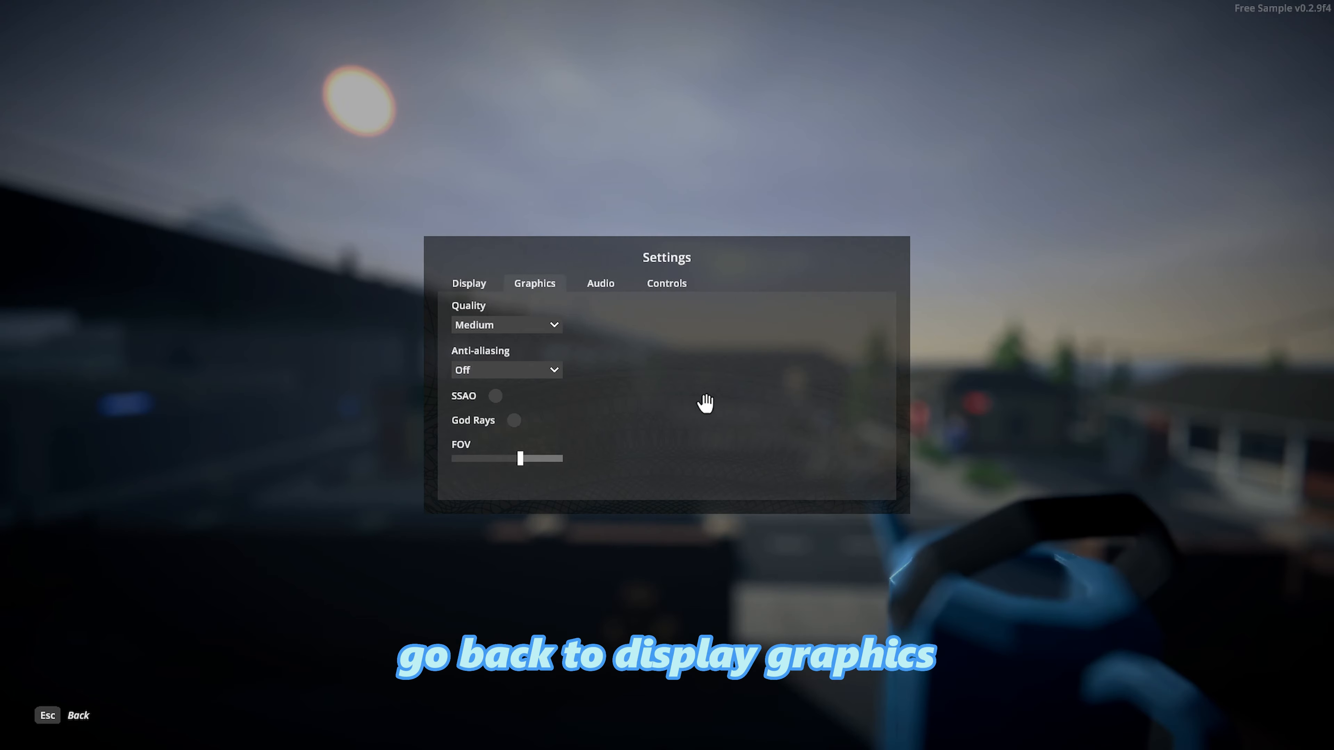
left_click(599, 288)
left_click(469, 283)
- Leave the settings, quit the current session to the main menu and exit the game to the desktop
key("Escape")
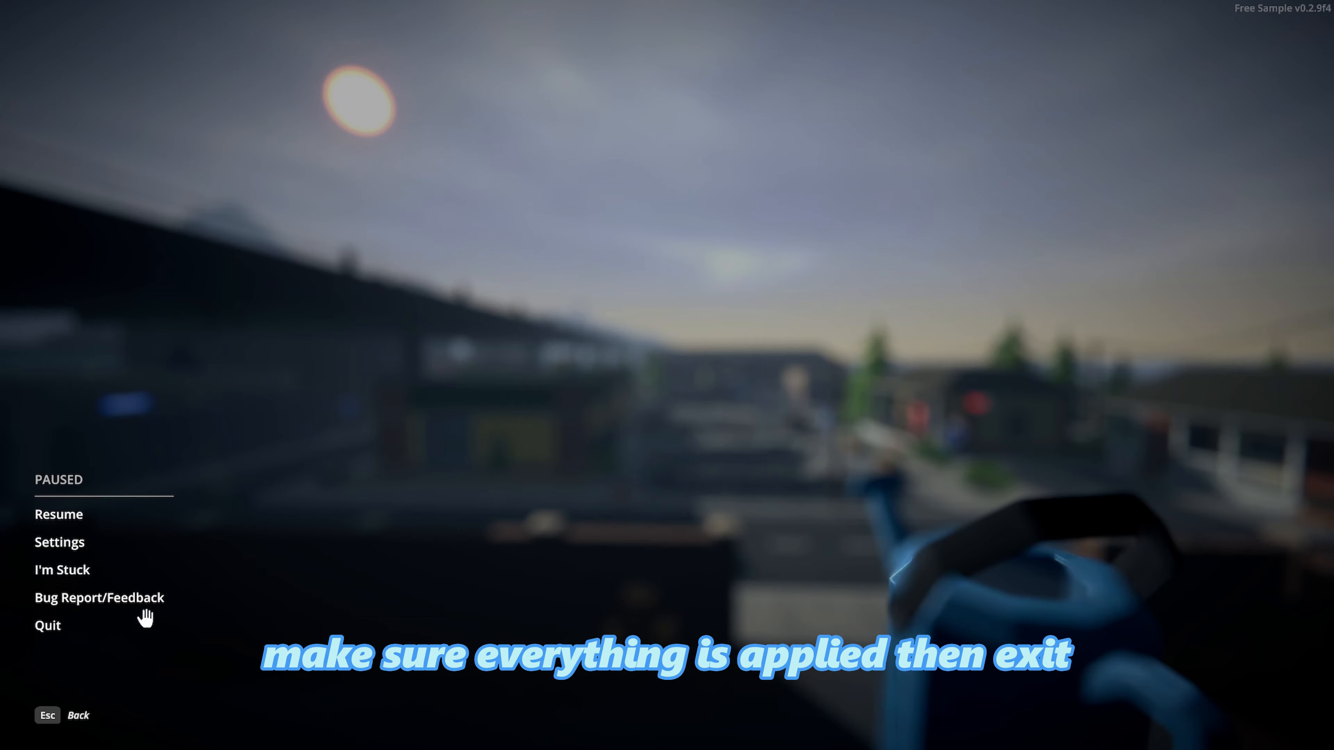
left_click(146, 618)
left_click(731, 419)
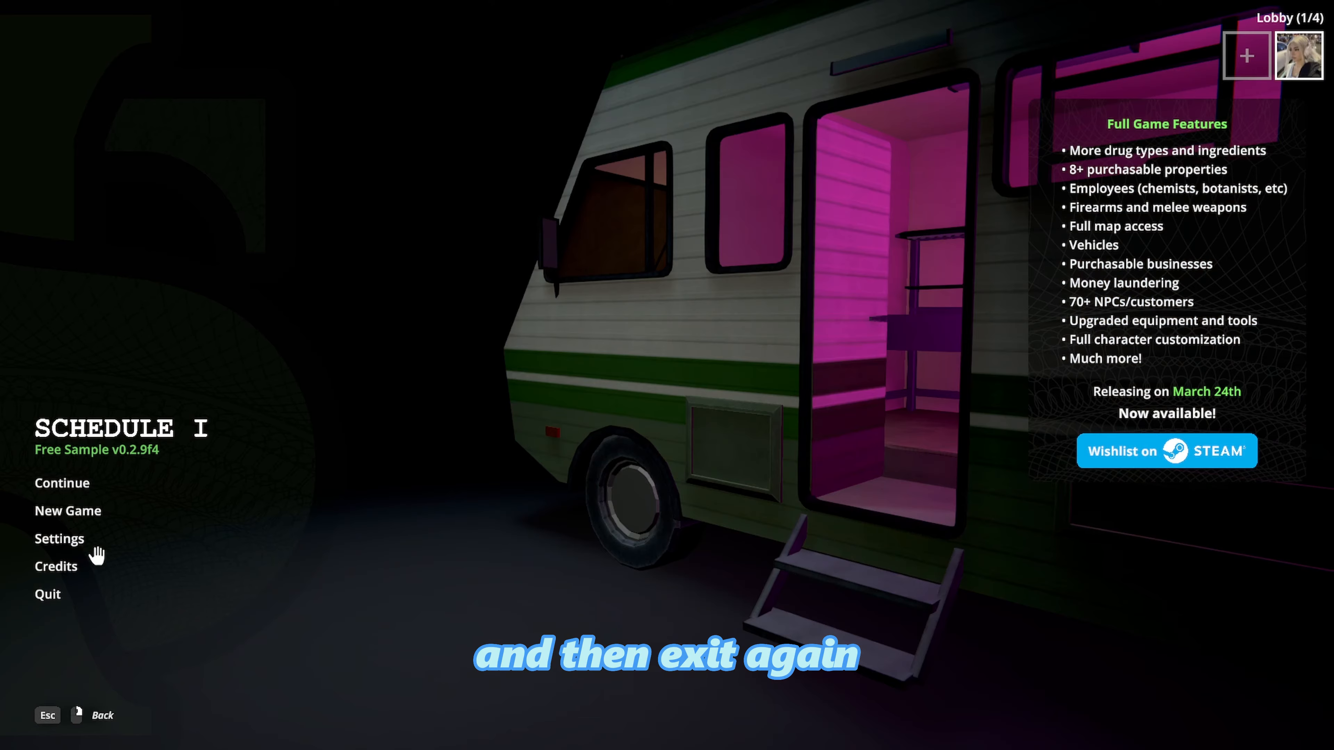
left_click(48, 595)
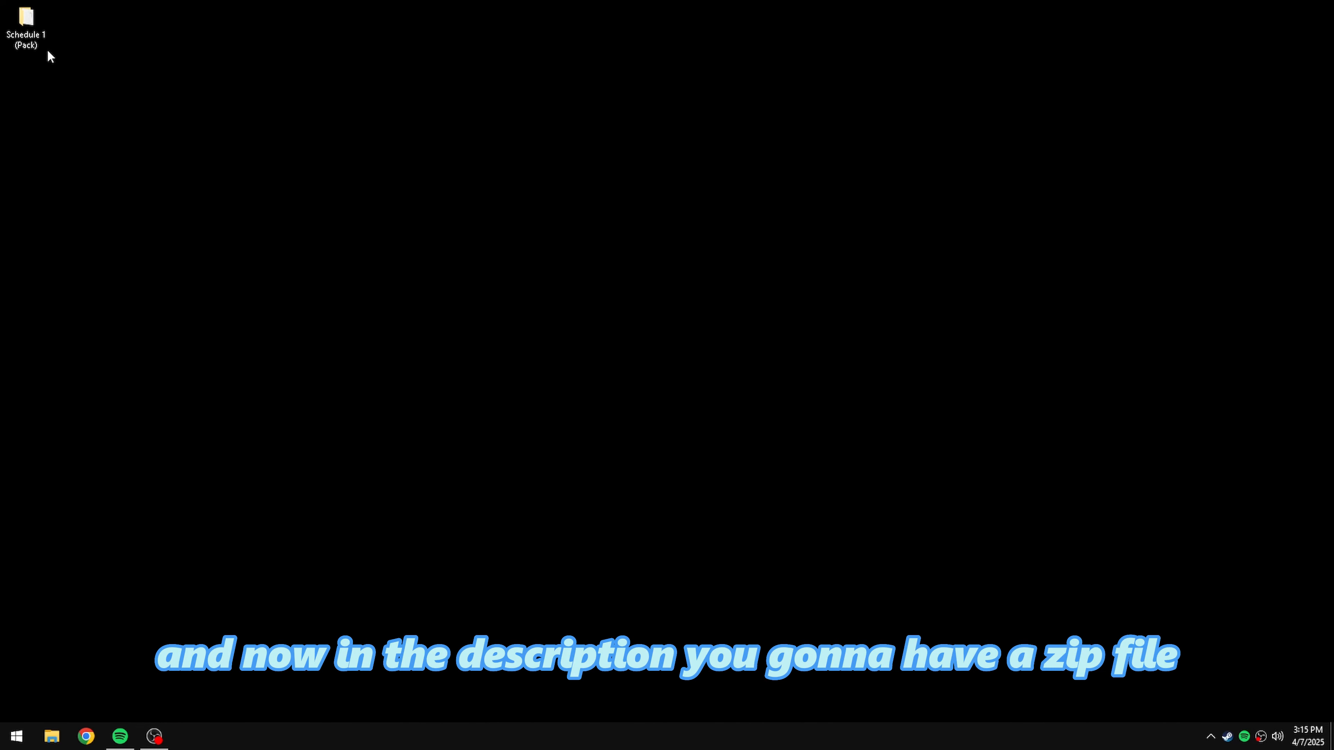
- Run Run Me.exe from the DirectX folder in 1. Runtimes of the Schedule 1 (Pack) folder, accept the agreement and start the installation
double_click(26, 27)
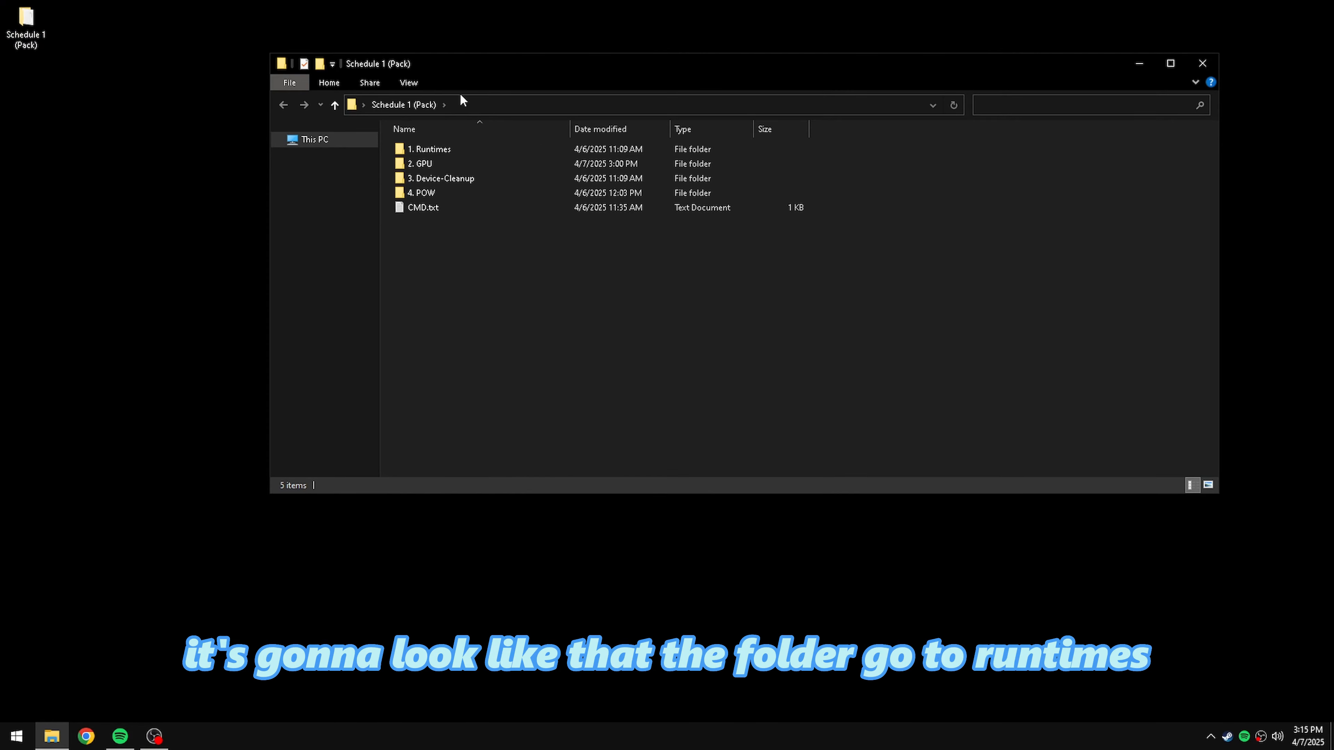
double_click(439, 151)
double_click(420, 151)
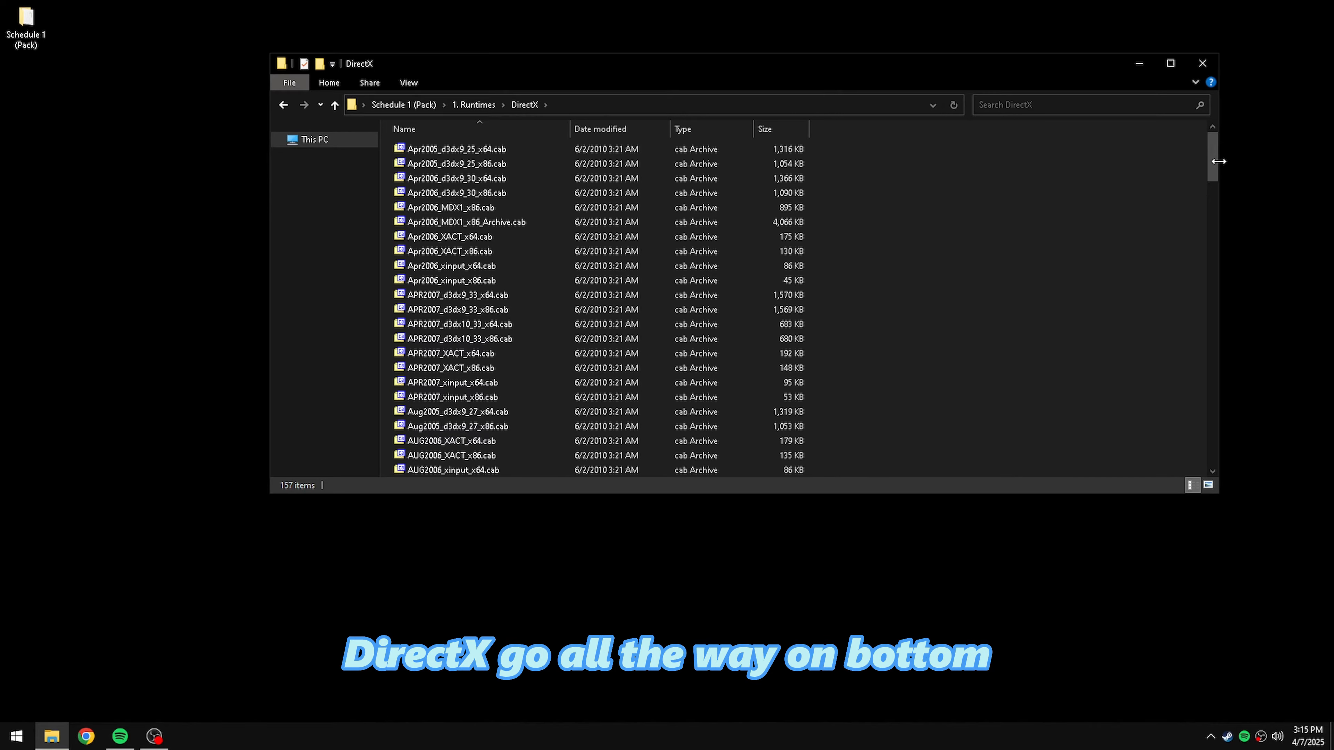
left_click_drag(1218, 161, 1195, 440)
double_click(420, 468)
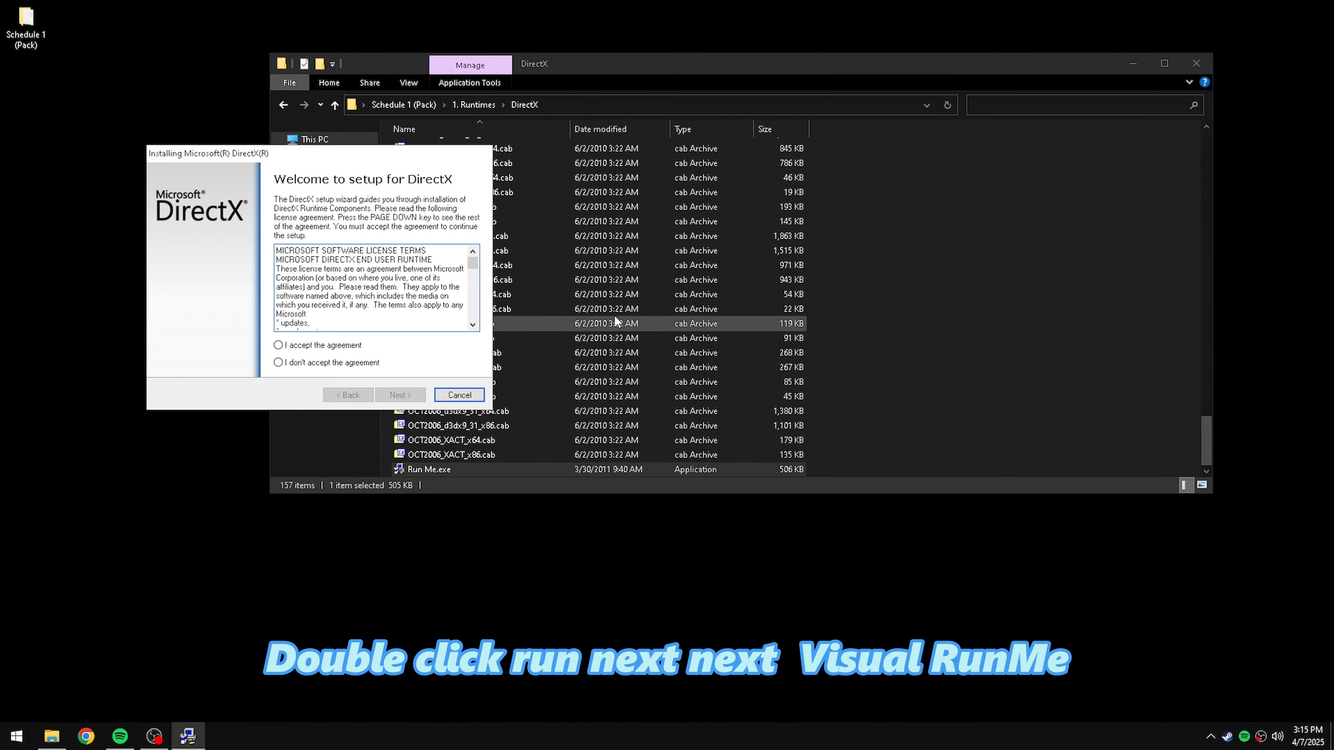
left_click(278, 344)
left_click(400, 394)
- Run the batch file in the Visual C Runtimes folder as administrator to install the Visual C++ runtimes
left_click(331, 96)
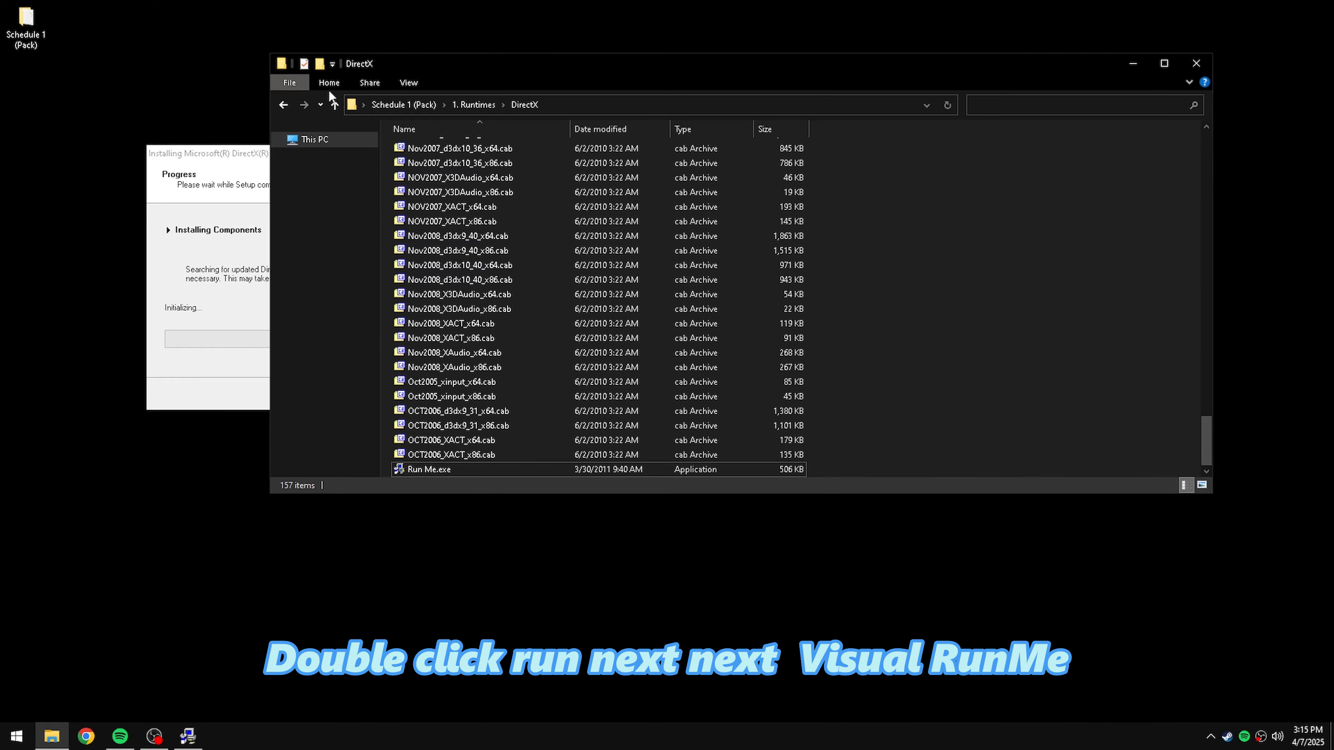
left_click(284, 106)
double_click(415, 163)
right_click(413, 145)
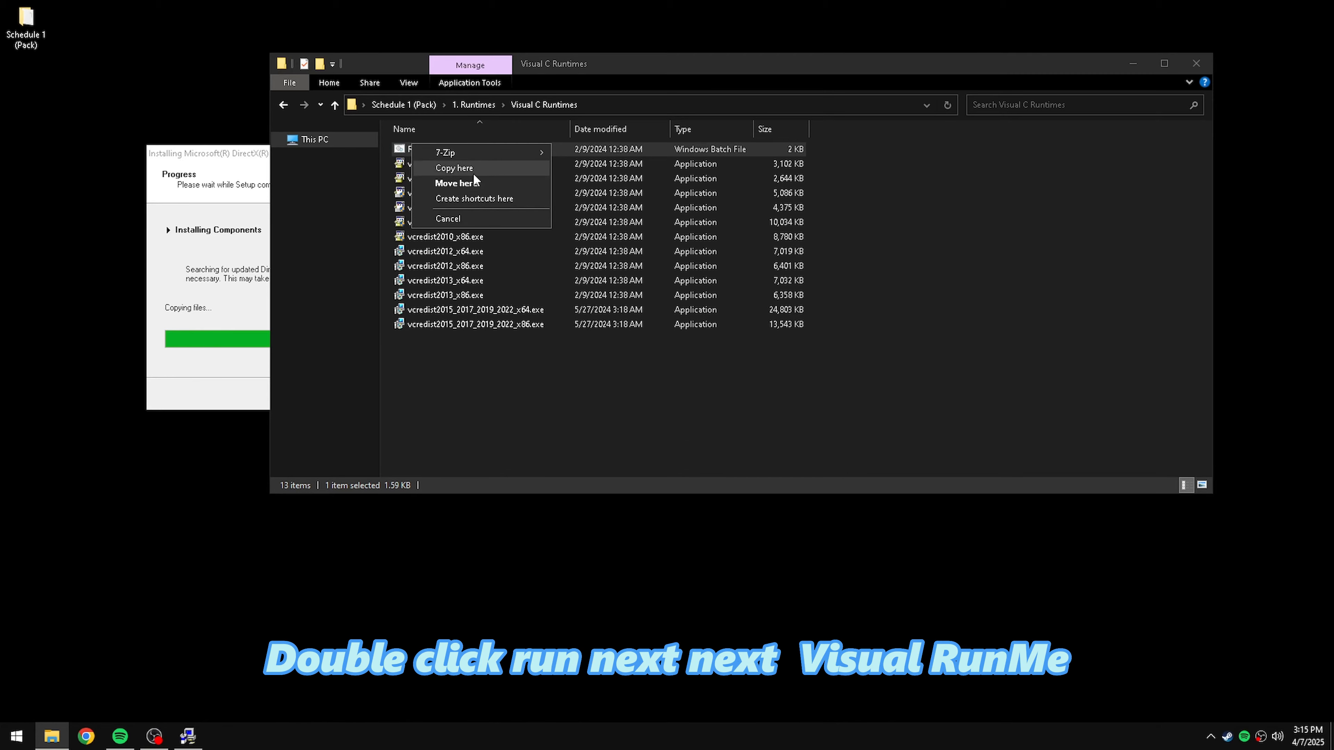
key("Escape")
right_click(408, 147)
left_click(463, 185)
- Go to the Nvidia Profile Inspector folder inside 2. GPU and finish the DirectX setup wizard
left_click(284, 105)
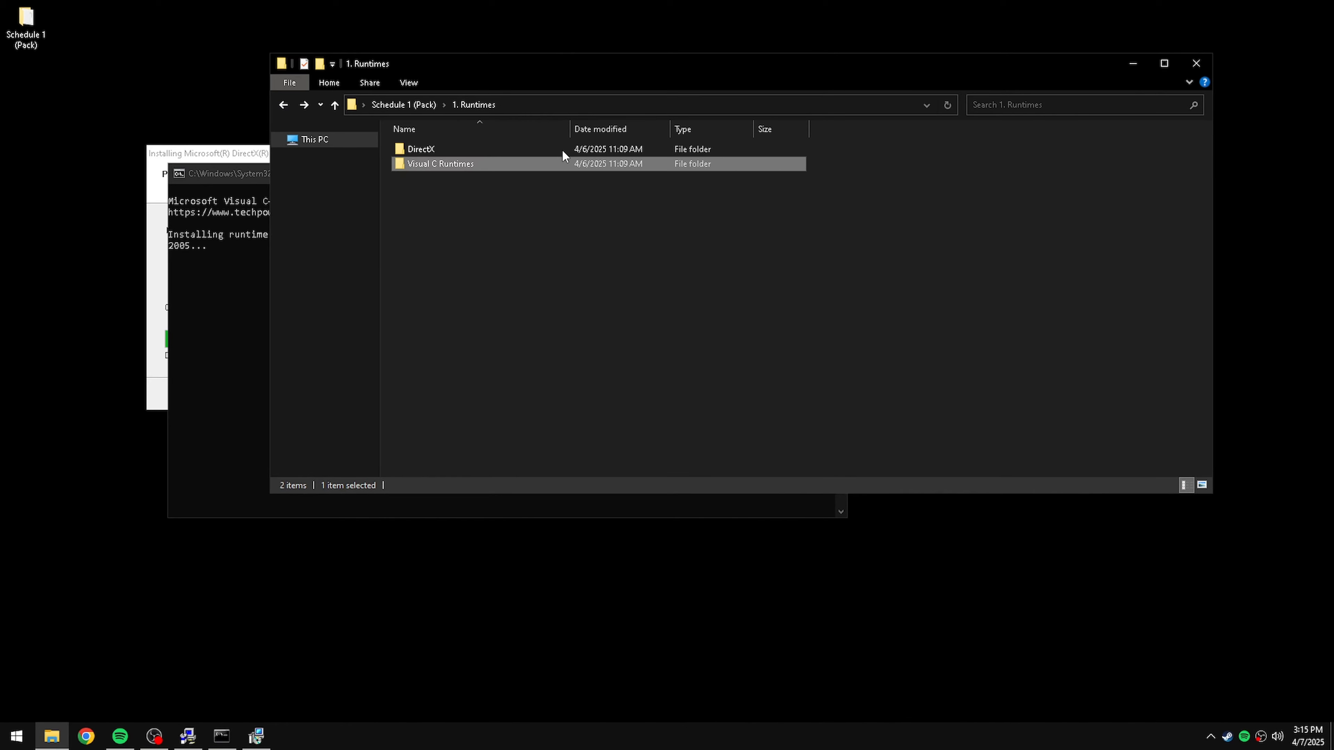
left_click(284, 106)
double_click(450, 163)
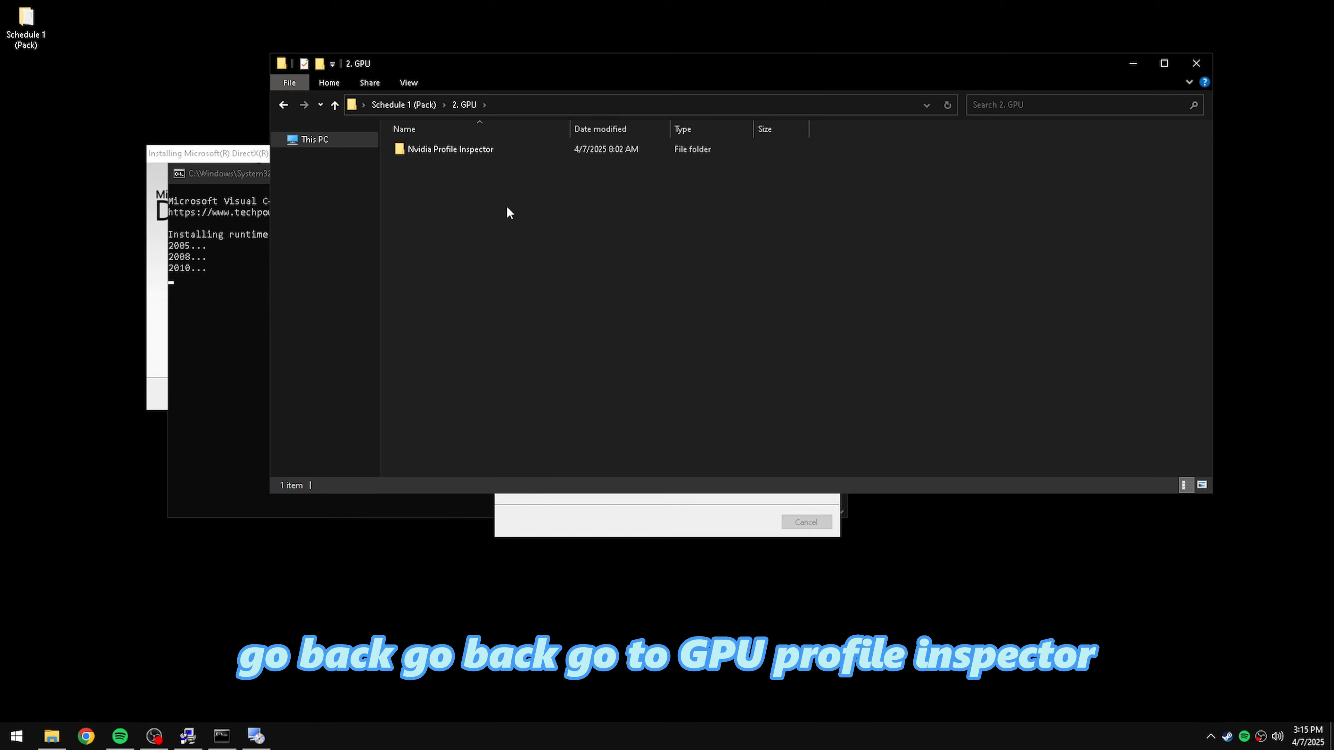
double_click(493, 149)
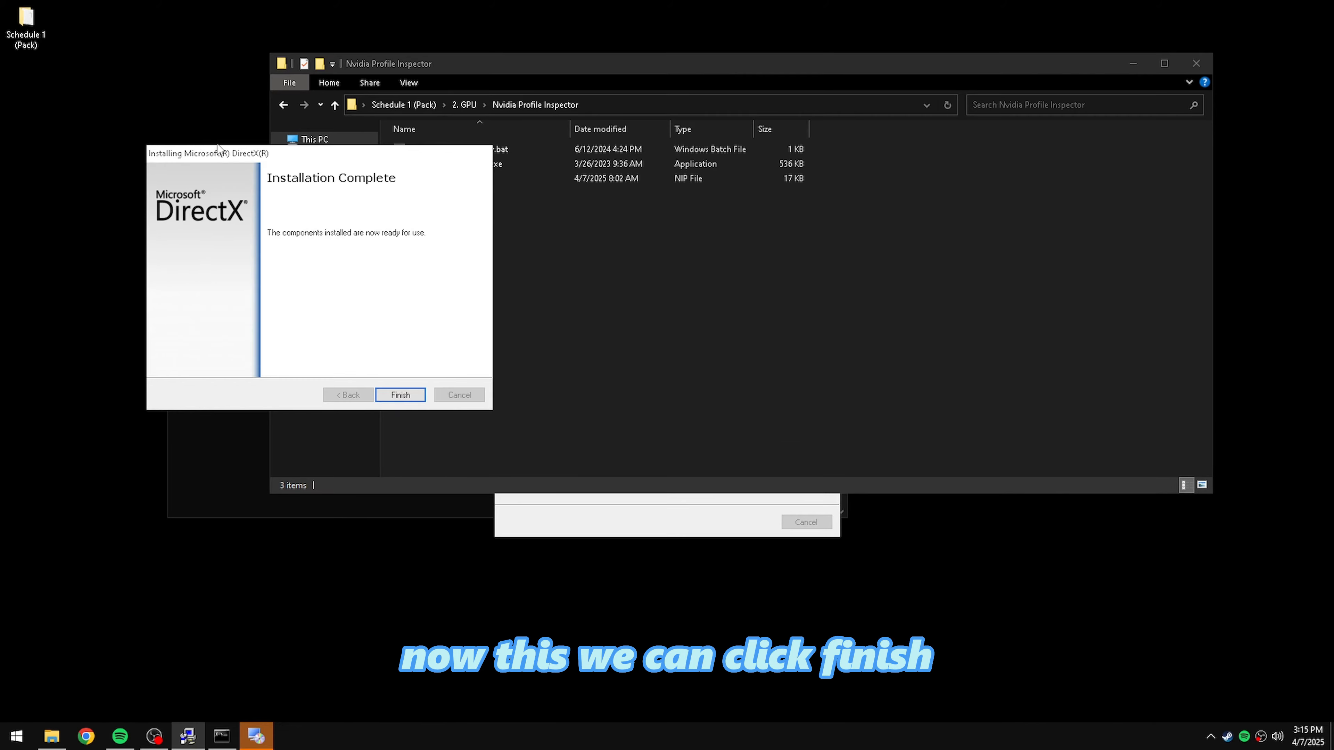
left_click(400, 390)
left_click(231, 195)
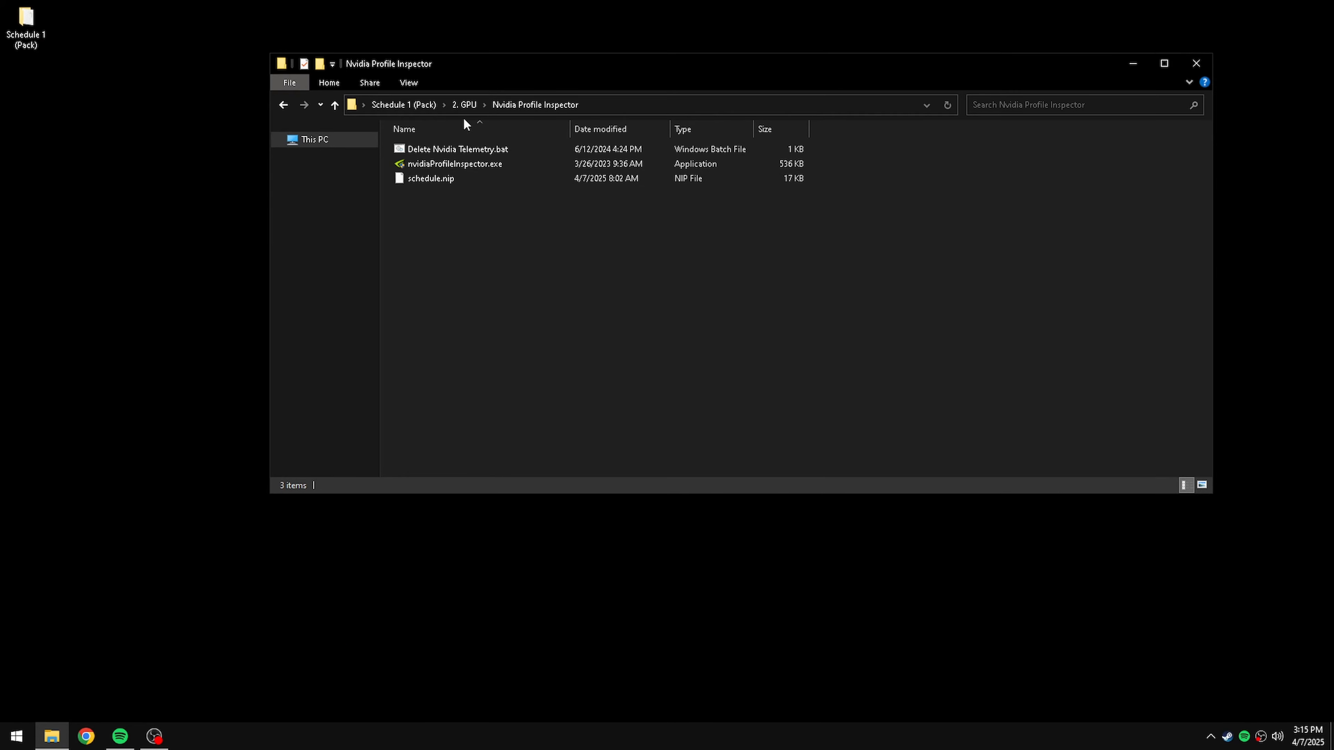
- Import schedule.nip with nvidiaProfileInspector.exe and run Delete Nvidia Telemetry.bat as administrator
mouse_move(426, 179)
left_mouse_down()
mouse_move(373, 188)
mouse_move(479, 189)
mouse_move(440, 170)
mouse_move(476, 167)
mouse_move(444, 166)
left_mouse_up()
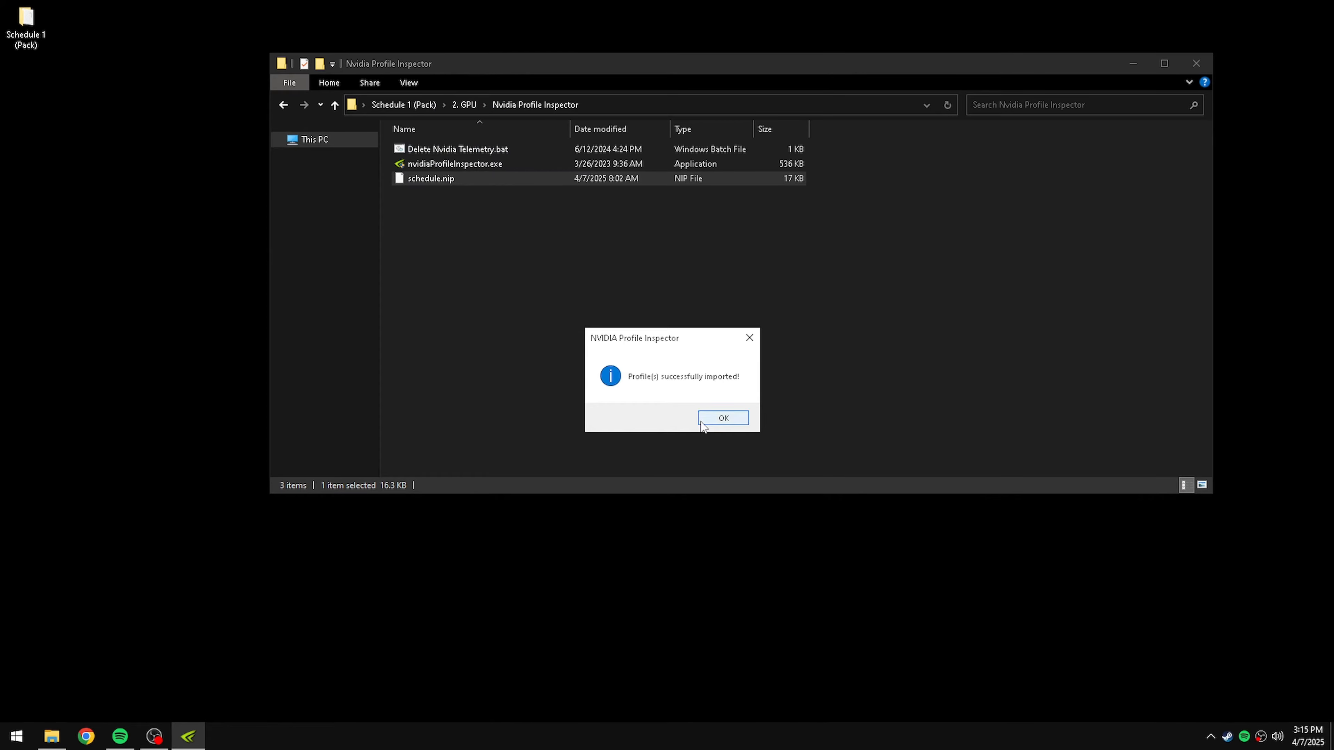
left_click(723, 418)
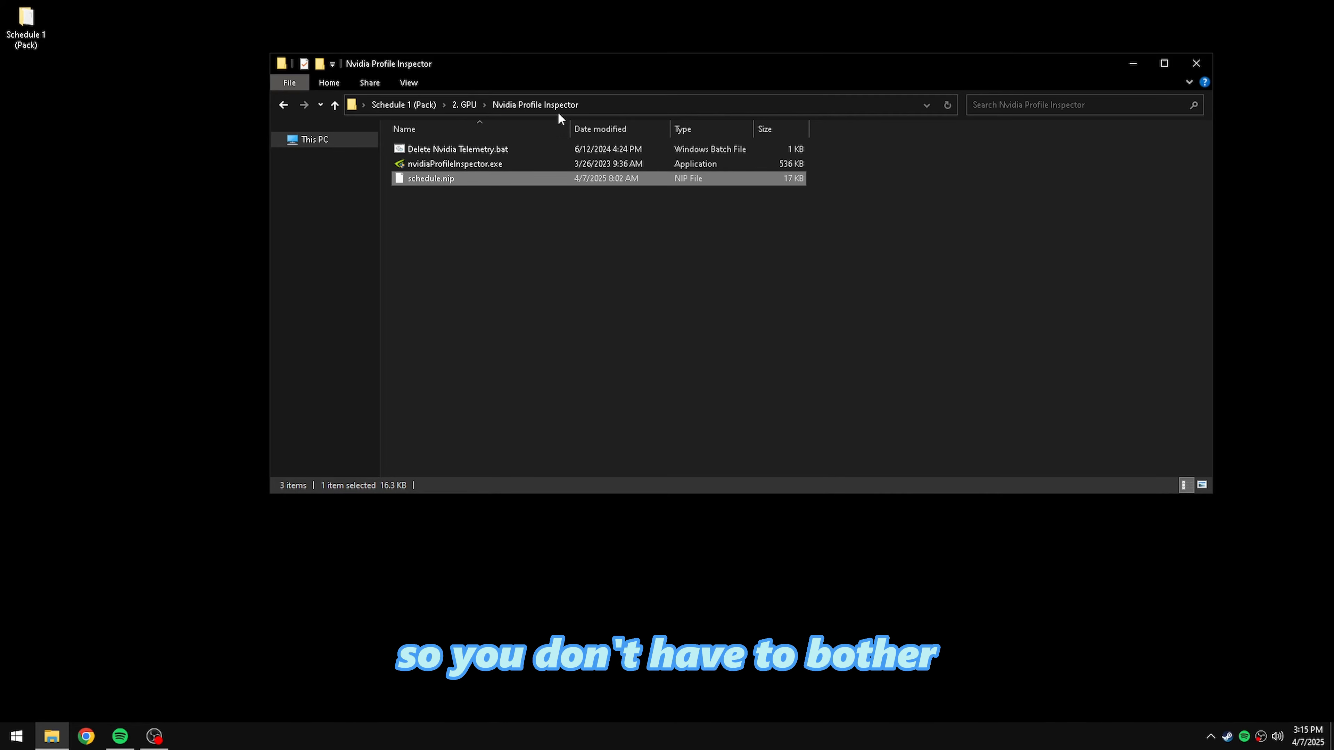
right_click(416, 150)
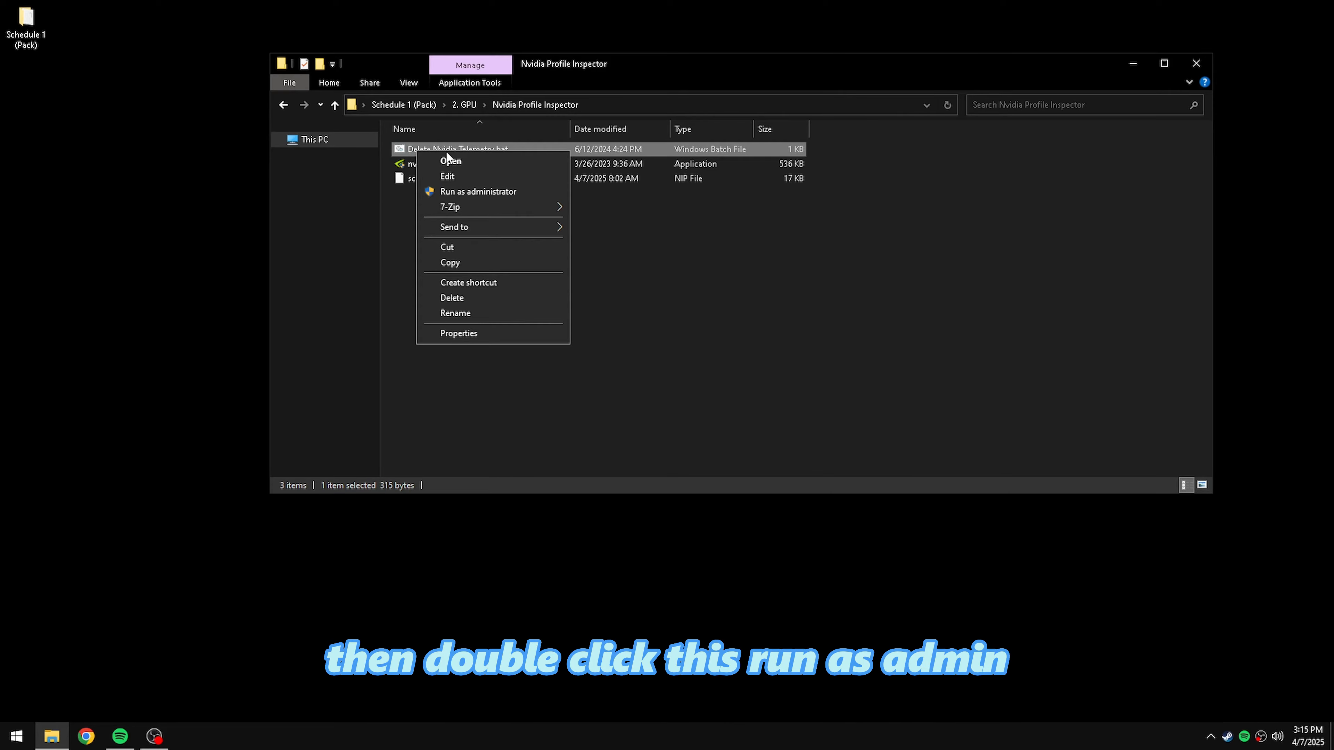
left_click(454, 194)
right_click(440, 147)
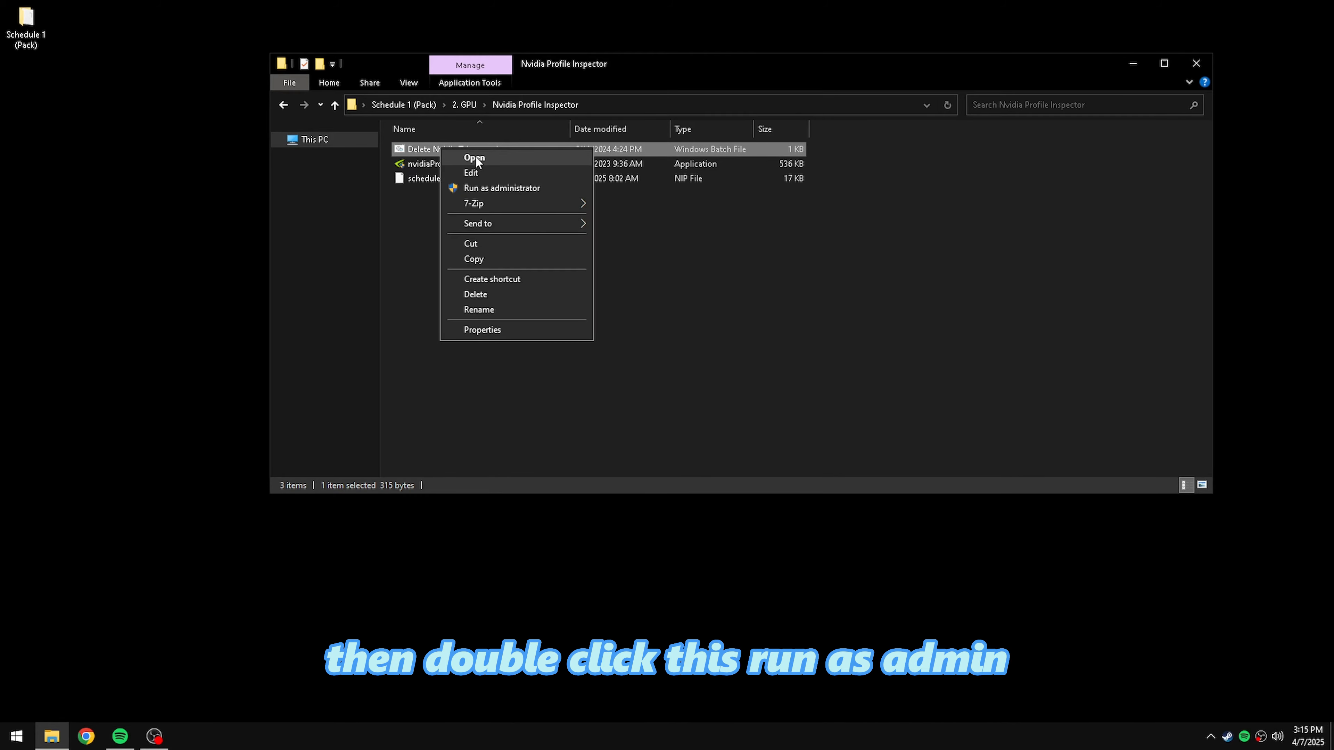
left_click(476, 159)
- Run the Device Cleanup tool as administrator from the 3. Device-Cleanup folder of the pack
left_click(283, 105)
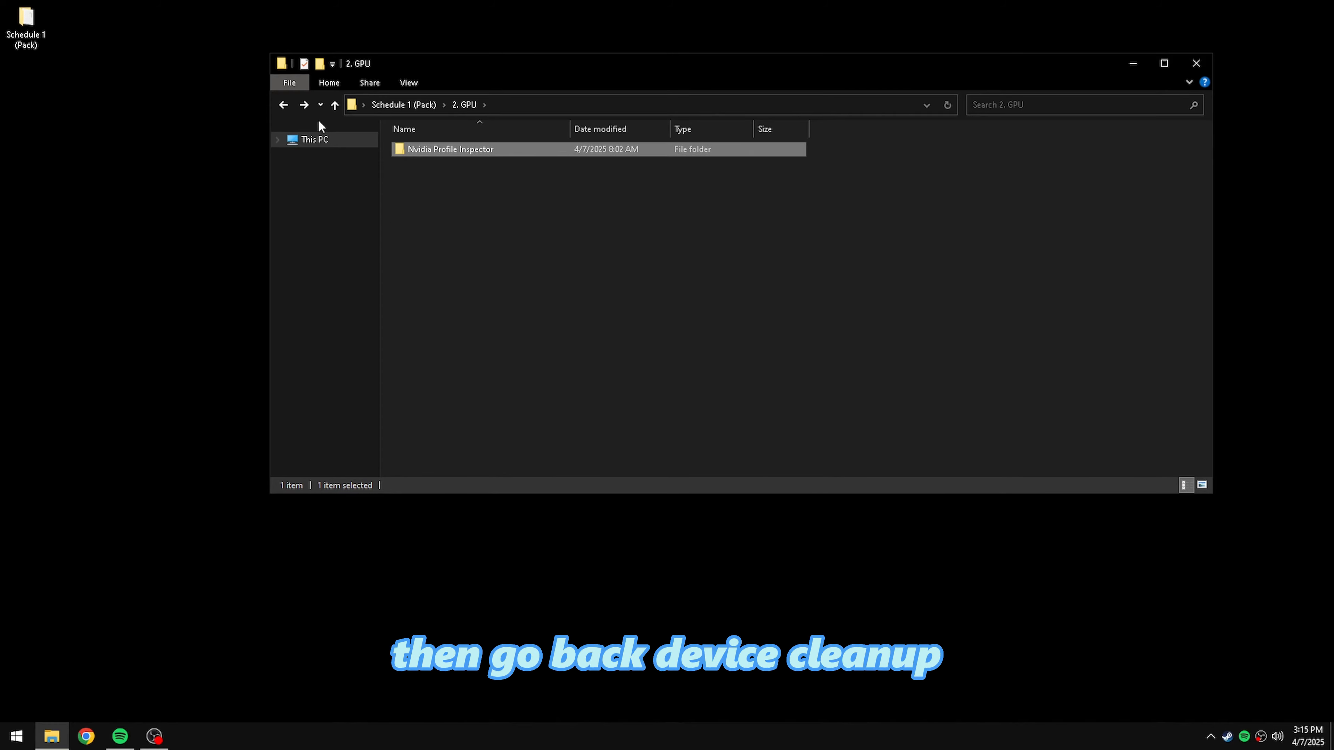
left_click(286, 108)
double_click(442, 179)
right_click(431, 149)
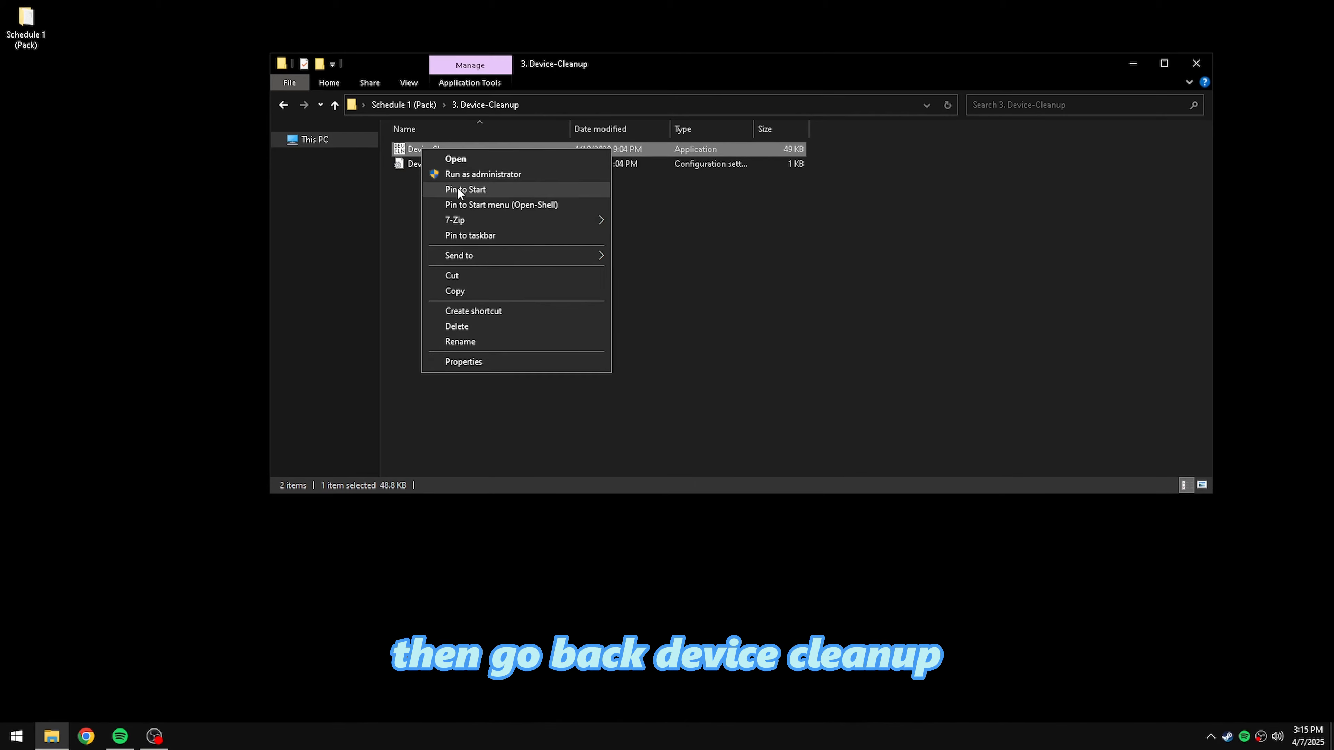
left_click(452, 174)
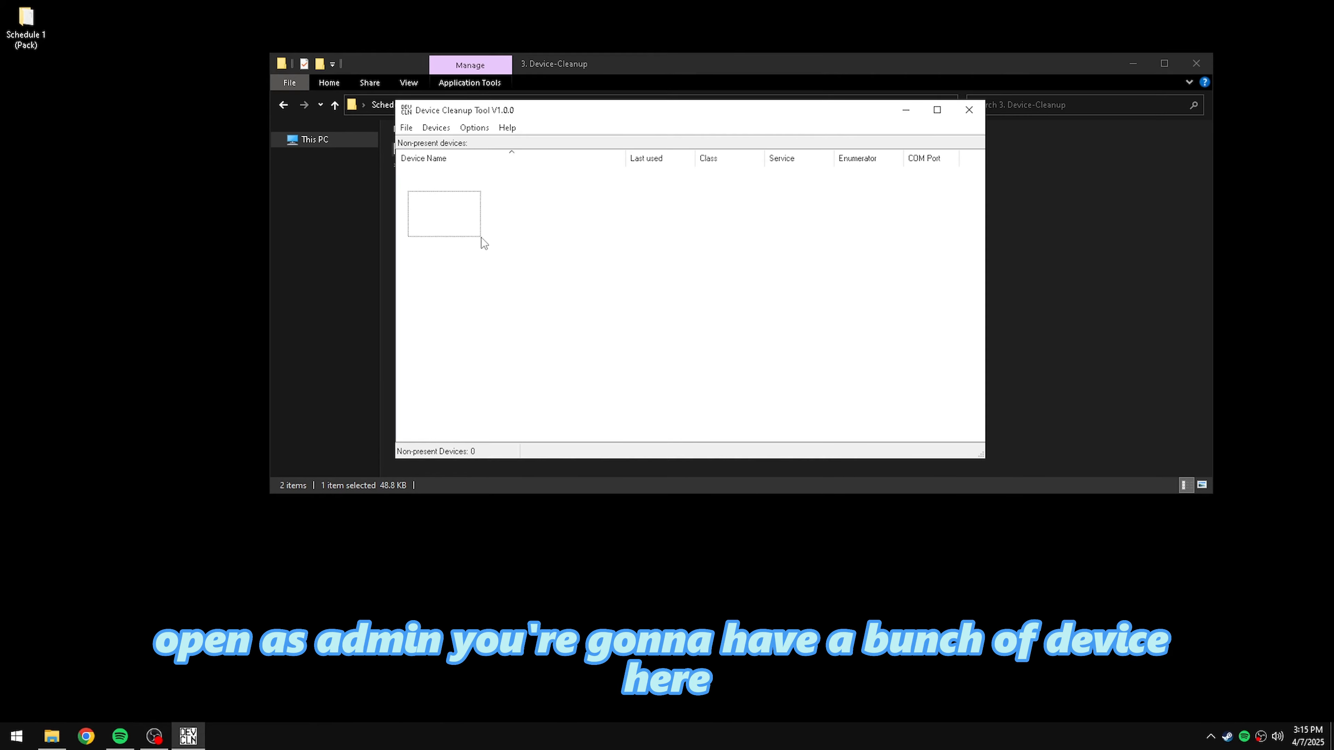
- Remove the non-present devices with the Device Cleanup Tool and close it
left_click(436, 128)
left_click(473, 165)
left_click(969, 110)
- Open the Edit power plan shortcut in the 4. POW folder and go up to the Power Options overview
left_click(283, 105)
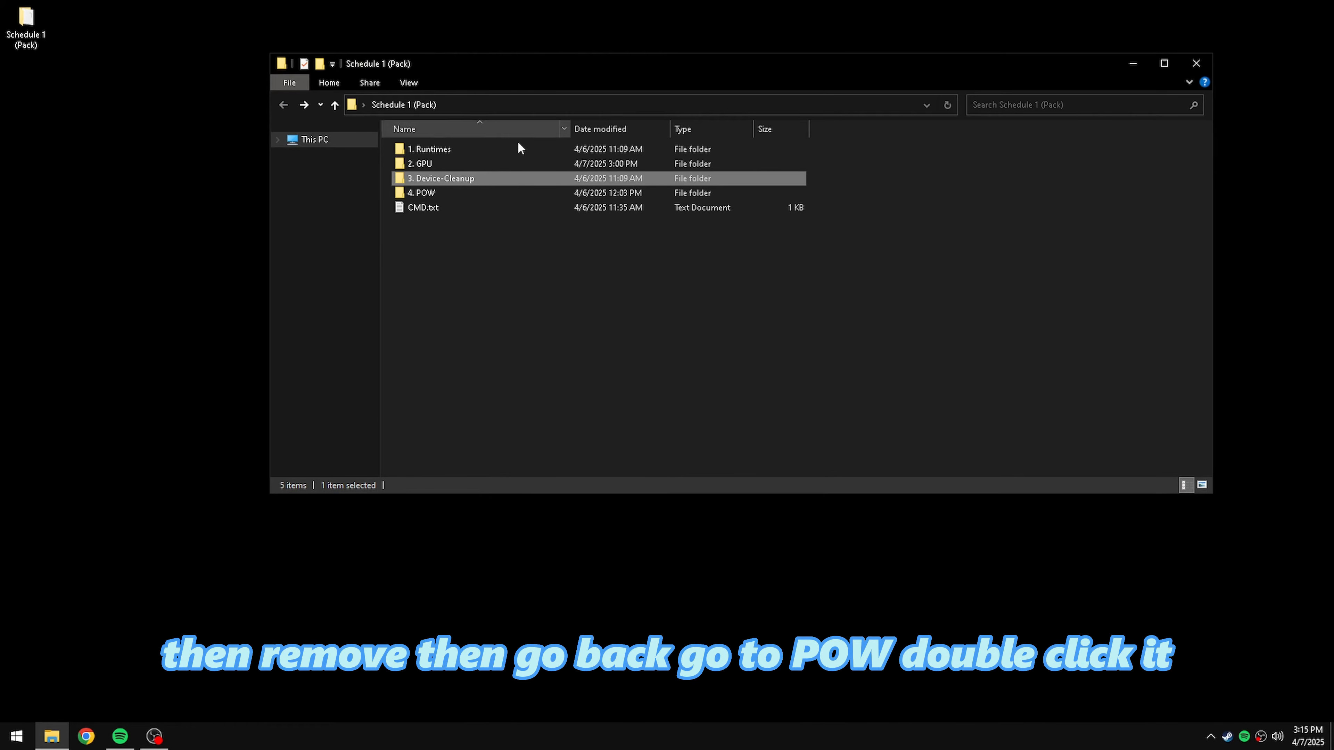
double_click(429, 193)
double_click(420, 149)
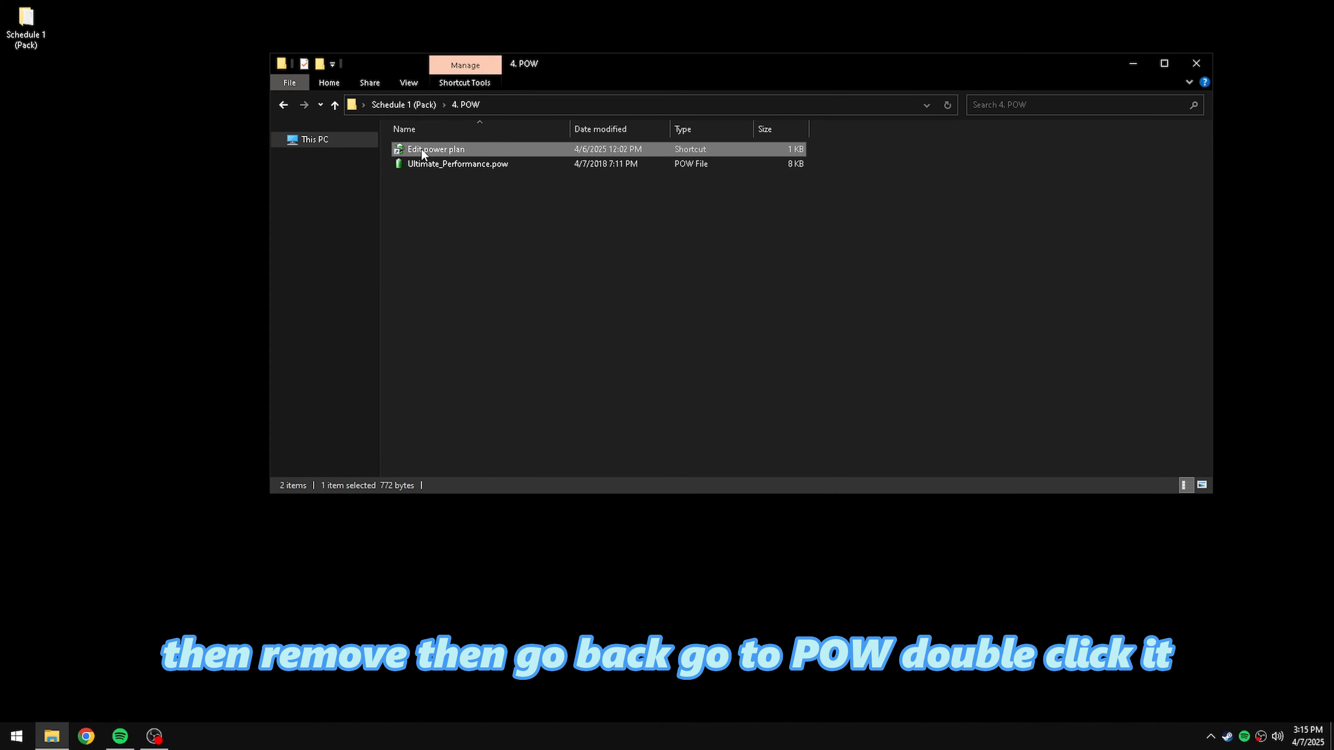
left_click(307, 84)
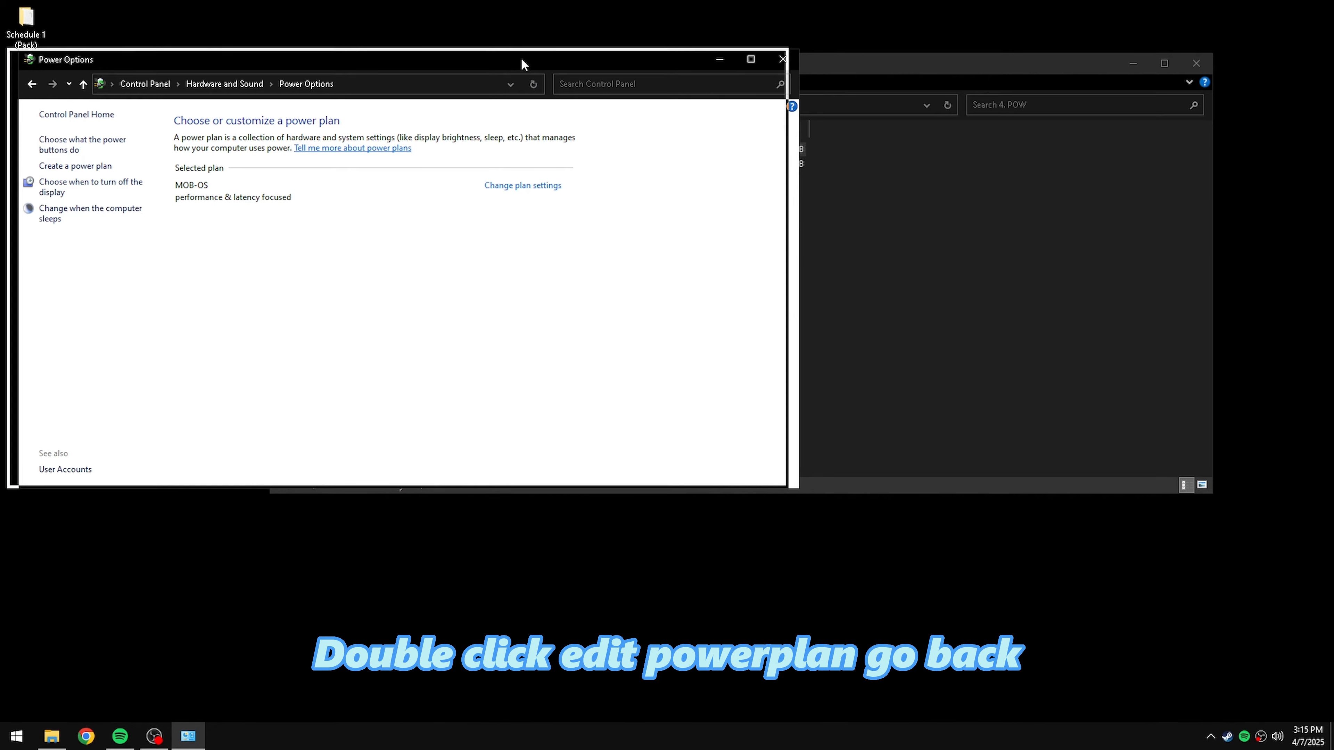
left_click_drag(521, 60, 510, 58)
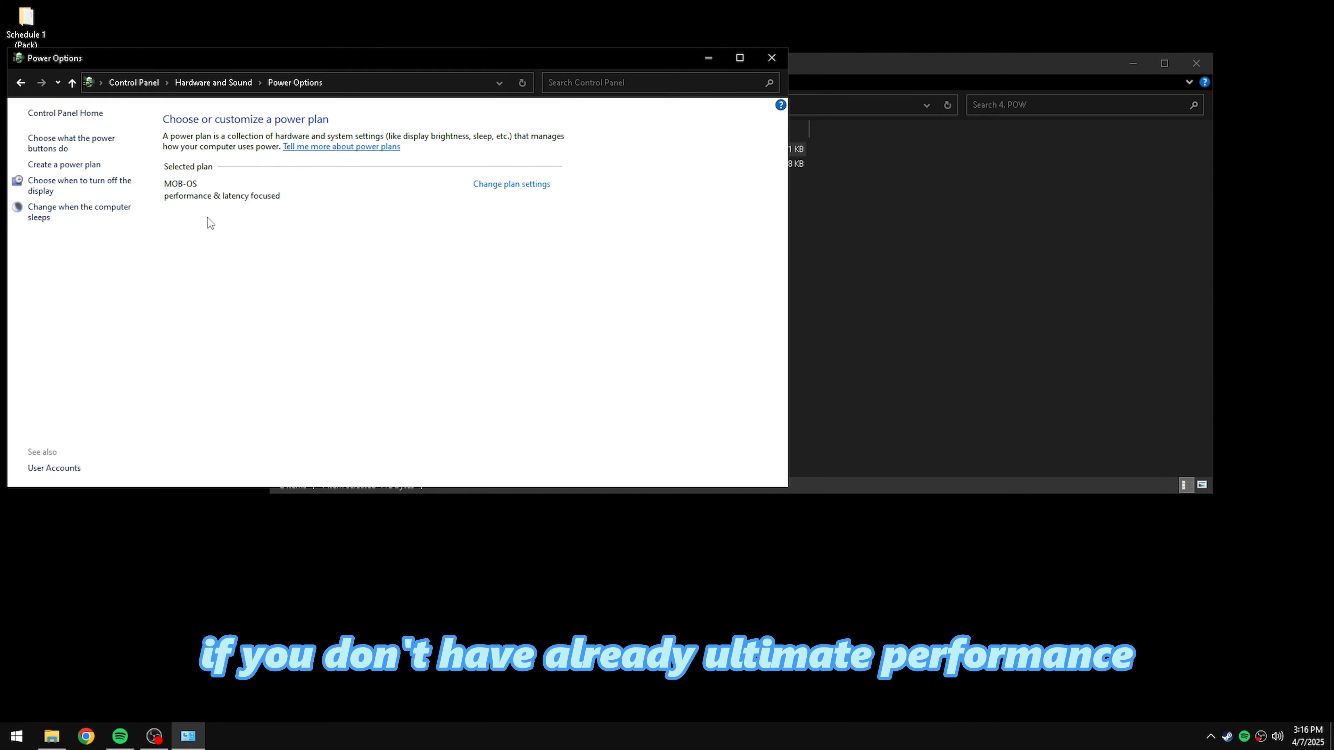
- Import the power plan by opening Ultimate_Performance.pow directly and reload the Power Options overview
key("alt+Tab")
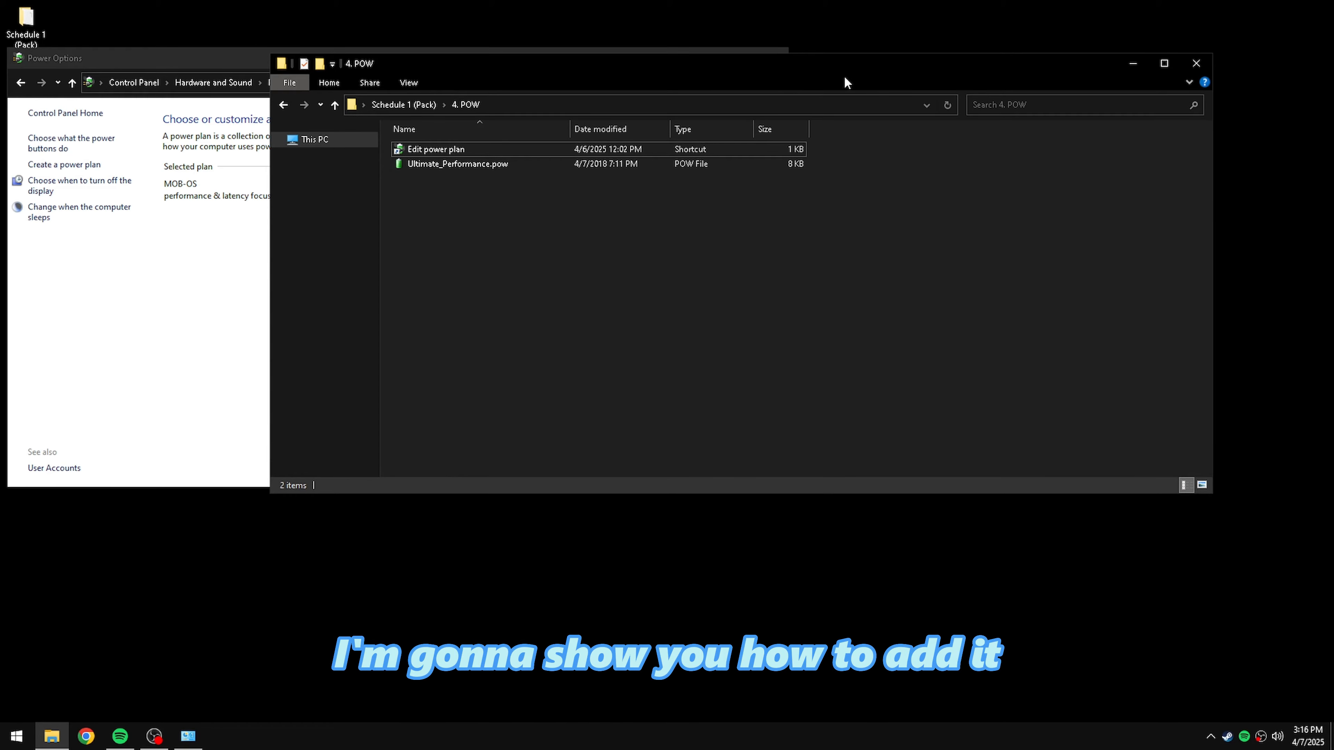
left_click(473, 168)
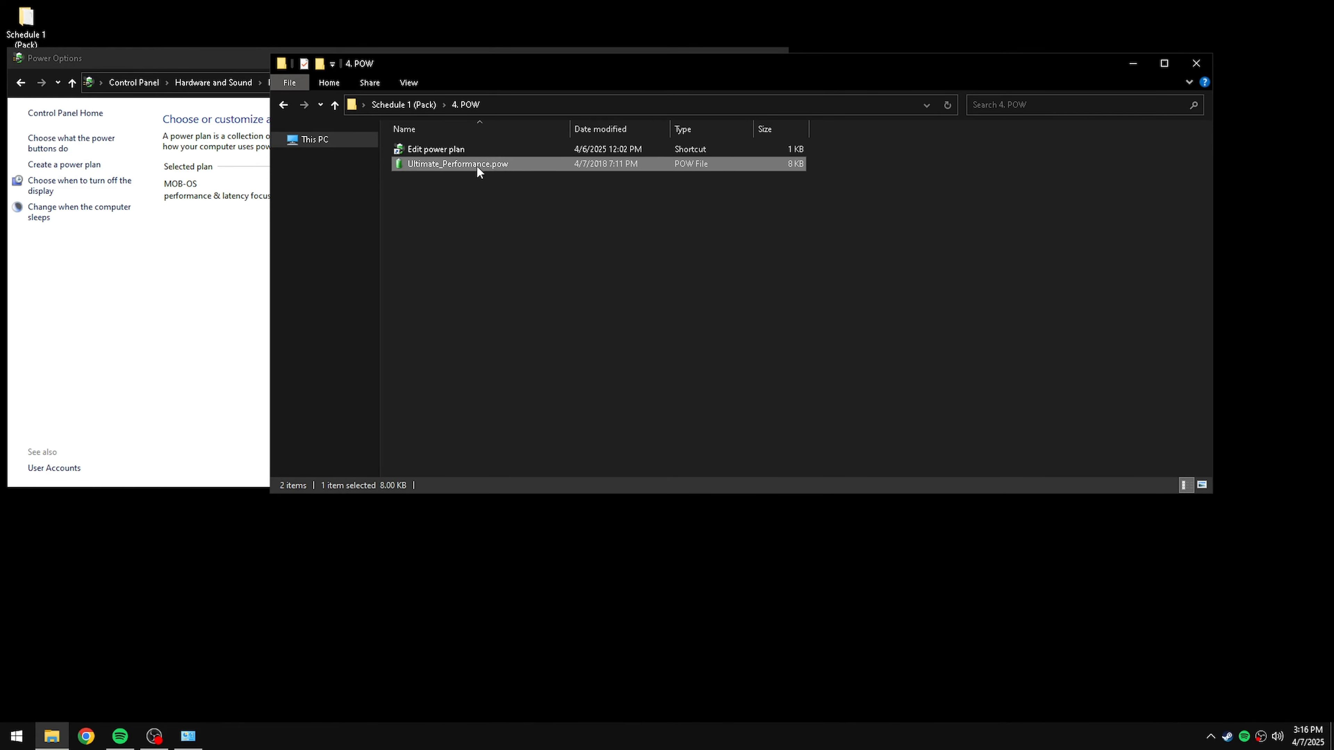
left_click(176, 277)
left_click(216, 83)
left_click(221, 225)
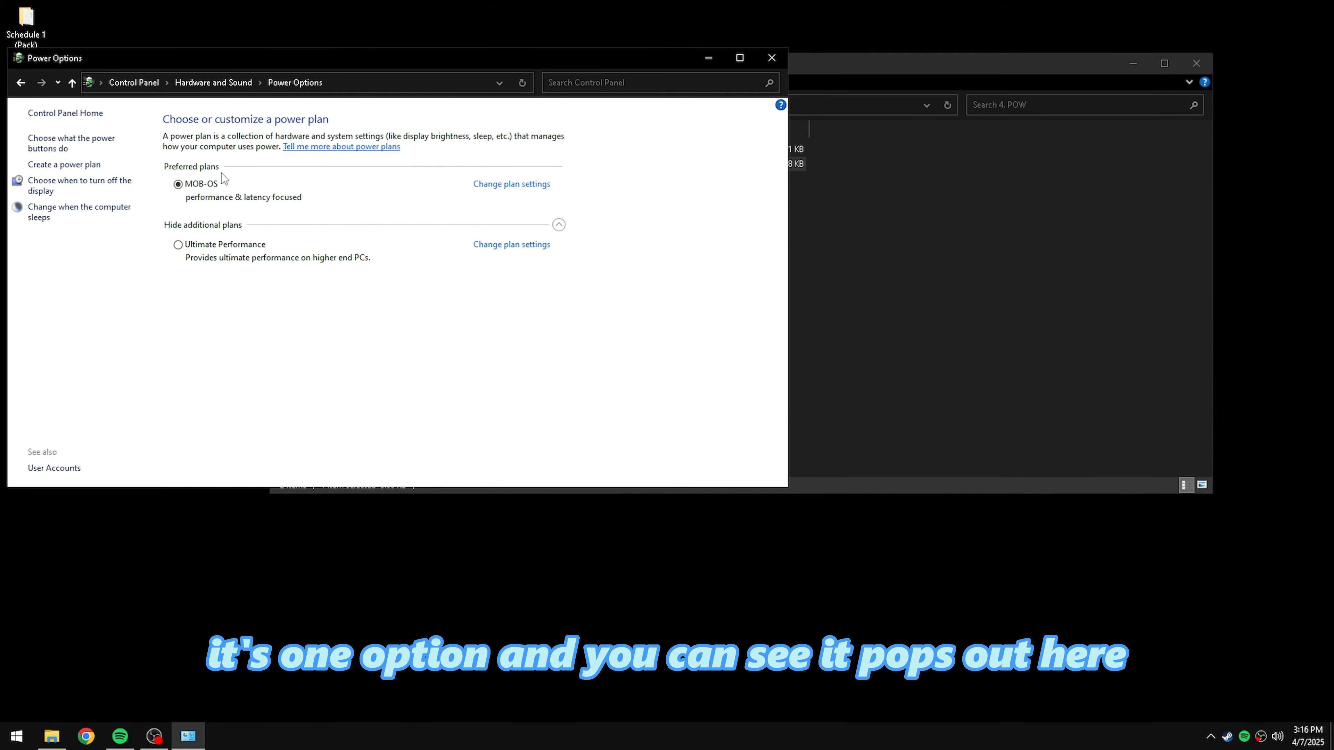
- Delete the Ultimate Performance power plan from its plan settings
left_click(541, 245)
left_click(238, 278)
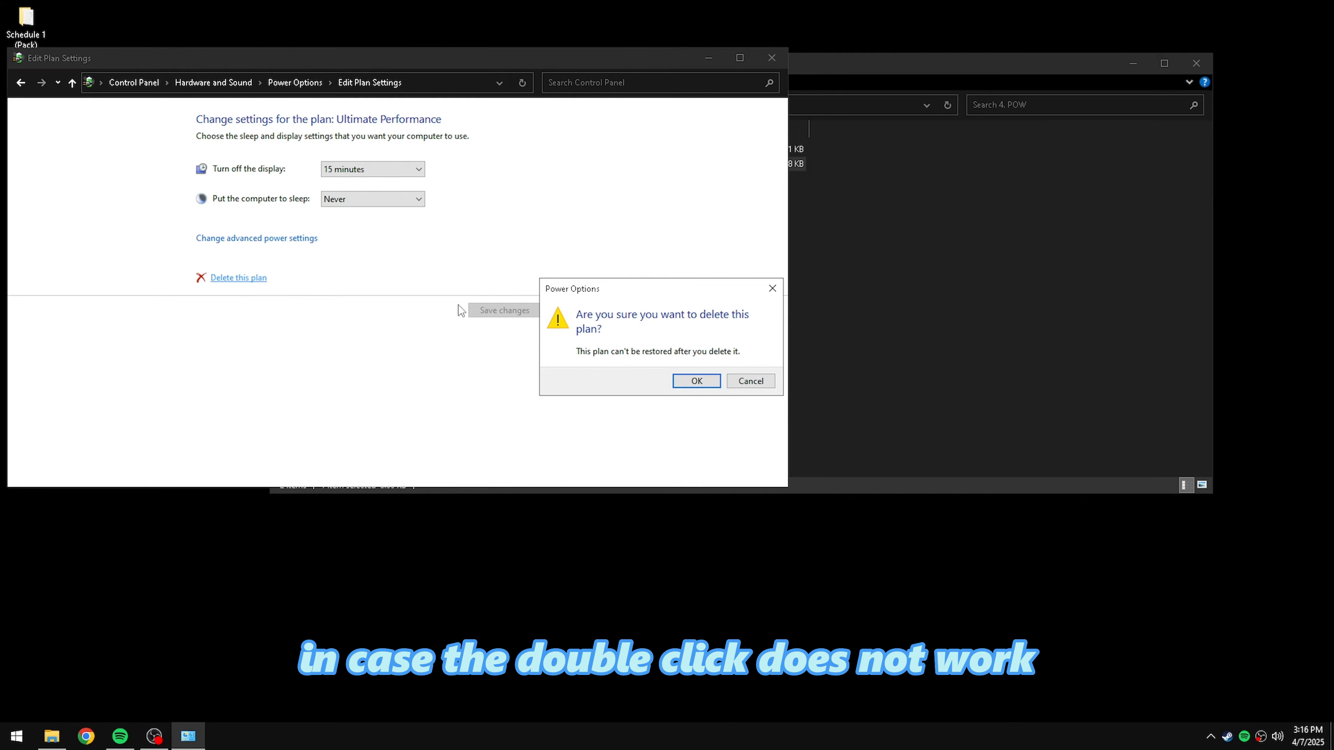
left_click(696, 382)
- Import Ultimate_Performance.pow from the 4. POW folder with powercfg -import in a Command Prompt, and close the prompt
key("super+r")
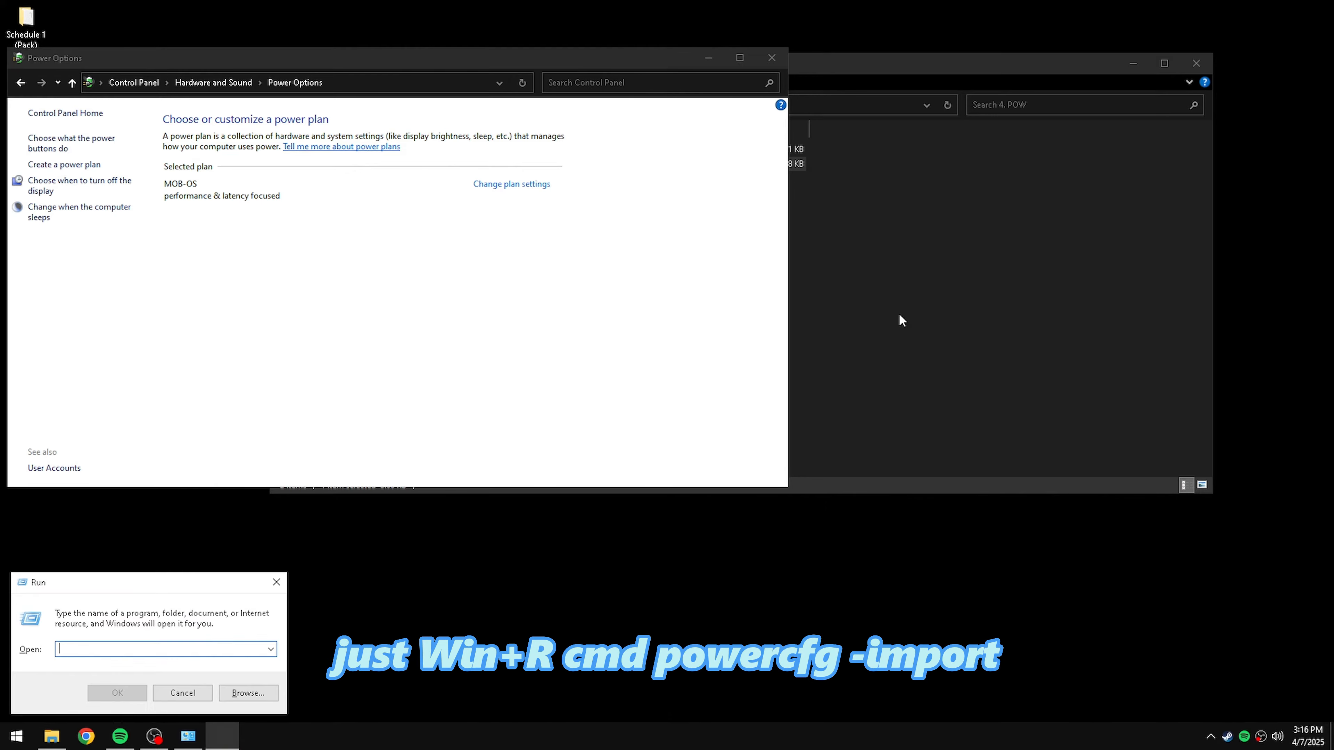
type("cmd")
key("Return")
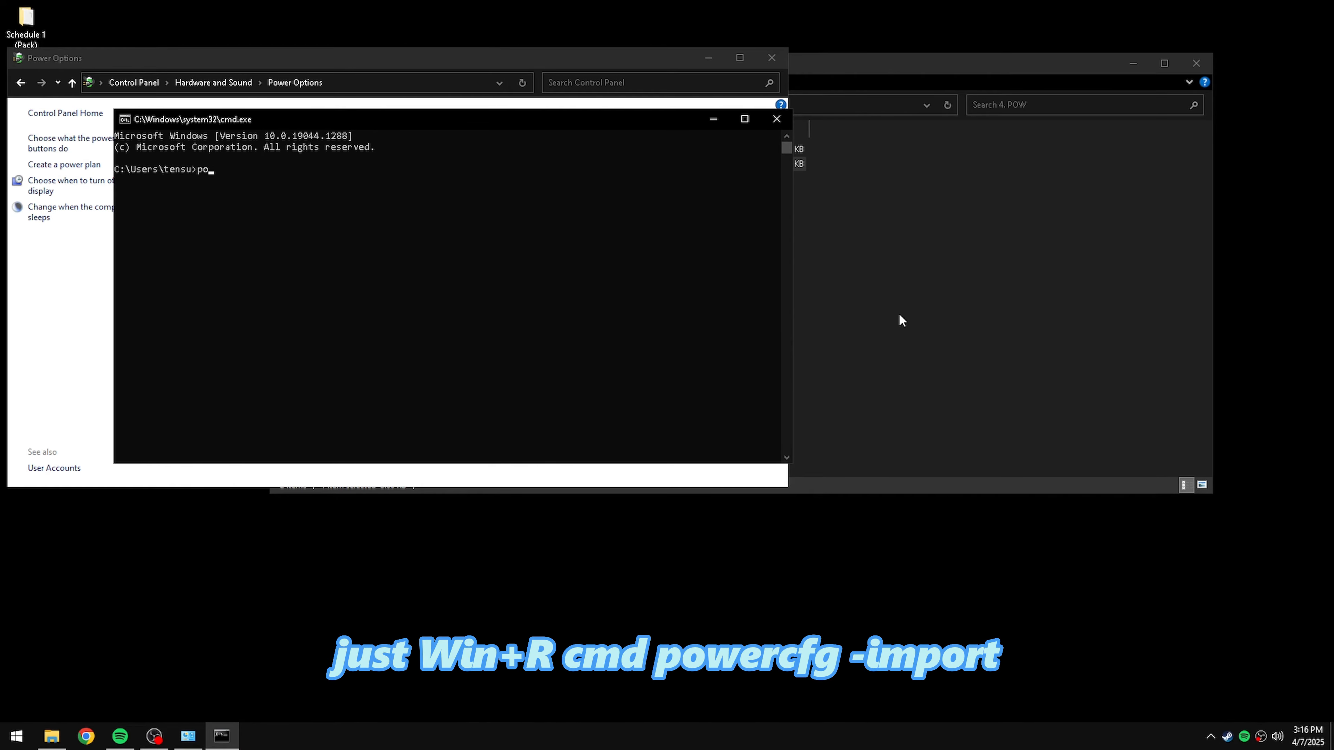
type("powercfg -i")
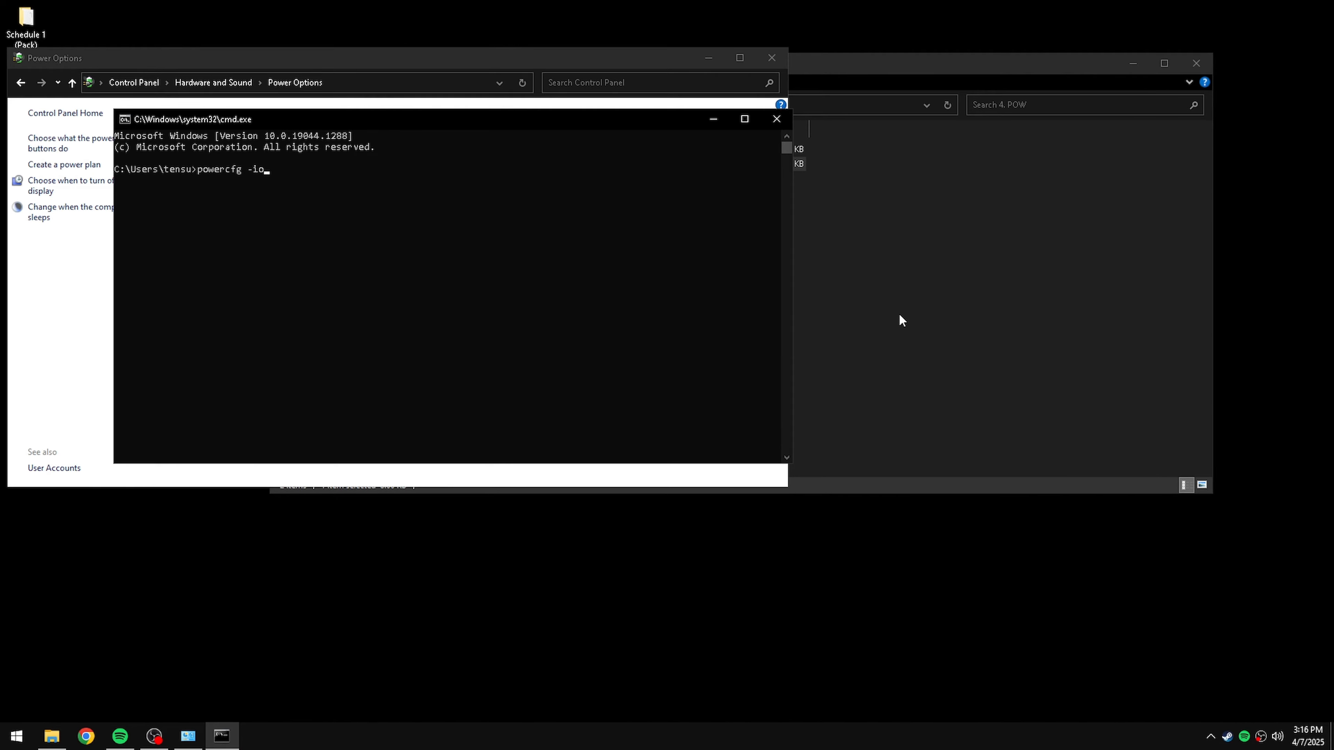
type("mport")
left_click(899, 313)
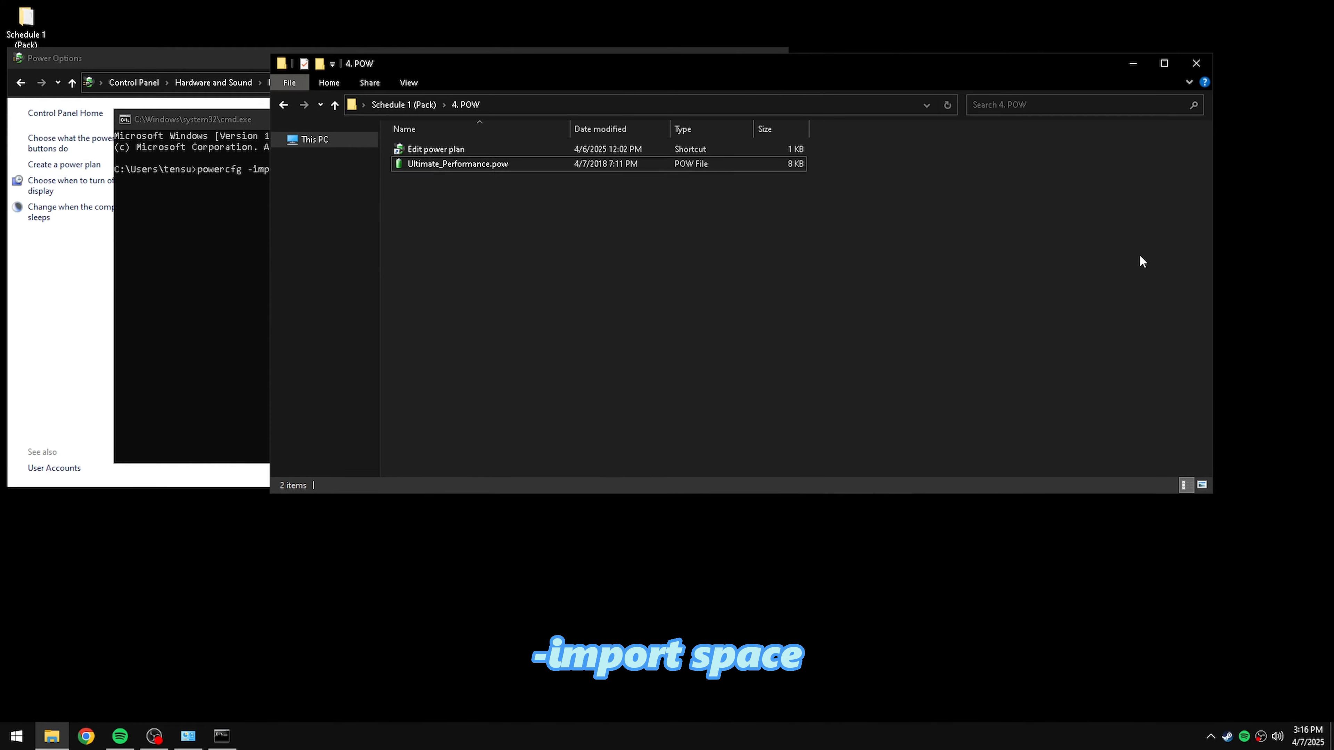
left_click_drag(434, 169, 212, 226)
left_click_drag(232, 115, 530, 220)
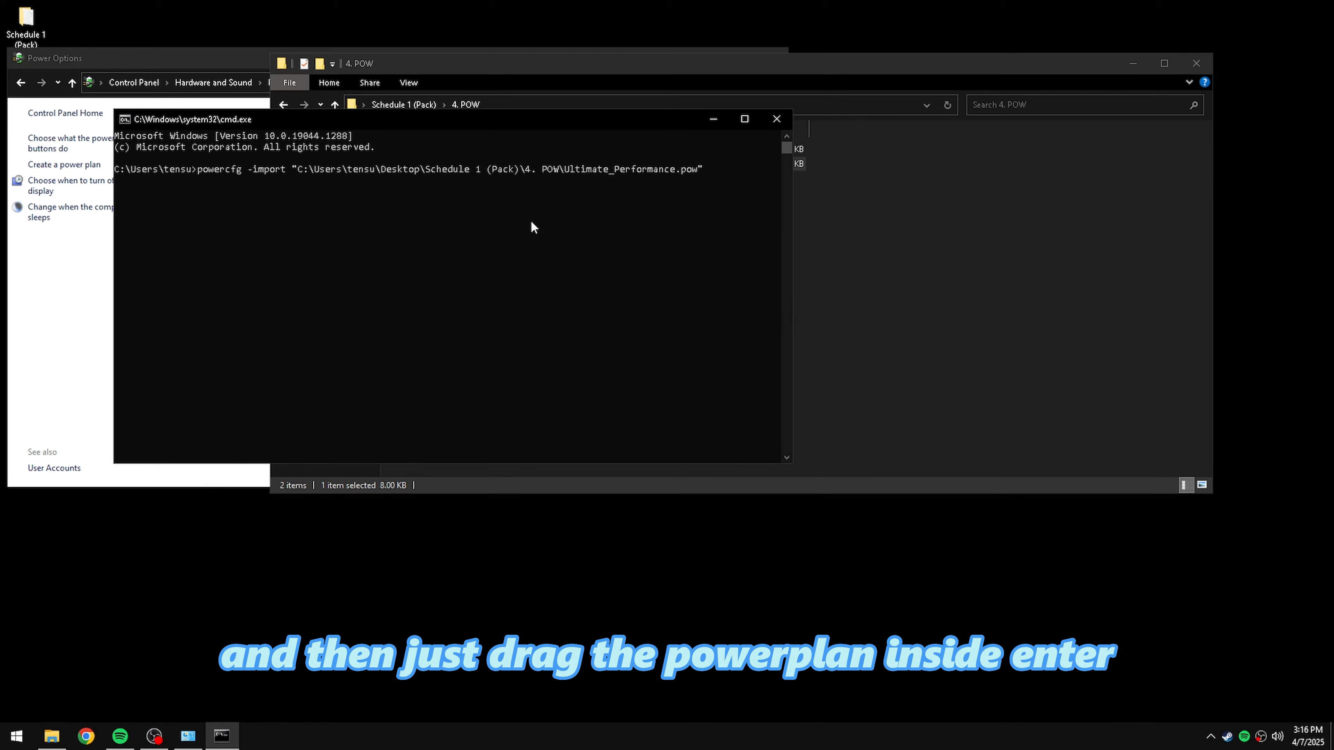
key("Return")
left_click(777, 119)
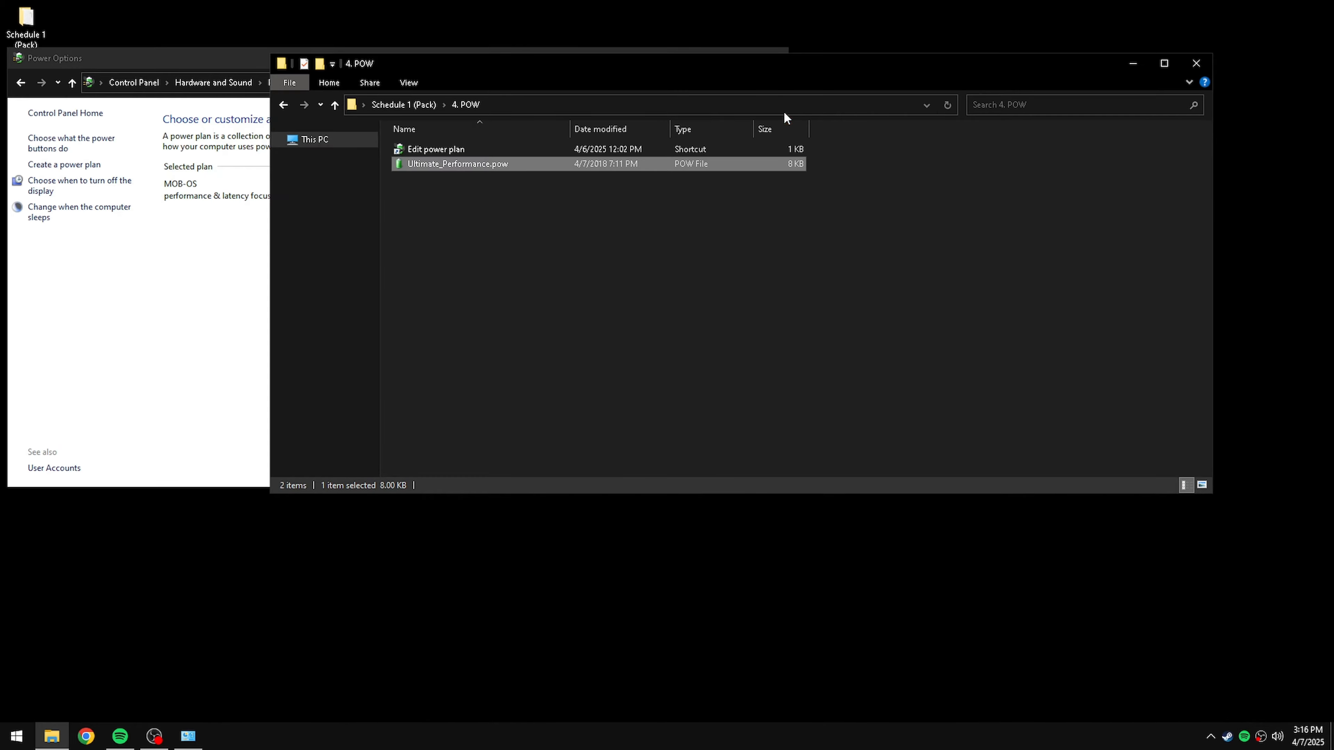
- Reload Power Options, set Turn off the display to Never for the Ultimate Performance plan, and save the changes
left_click(138, 274)
left_click(234, 83)
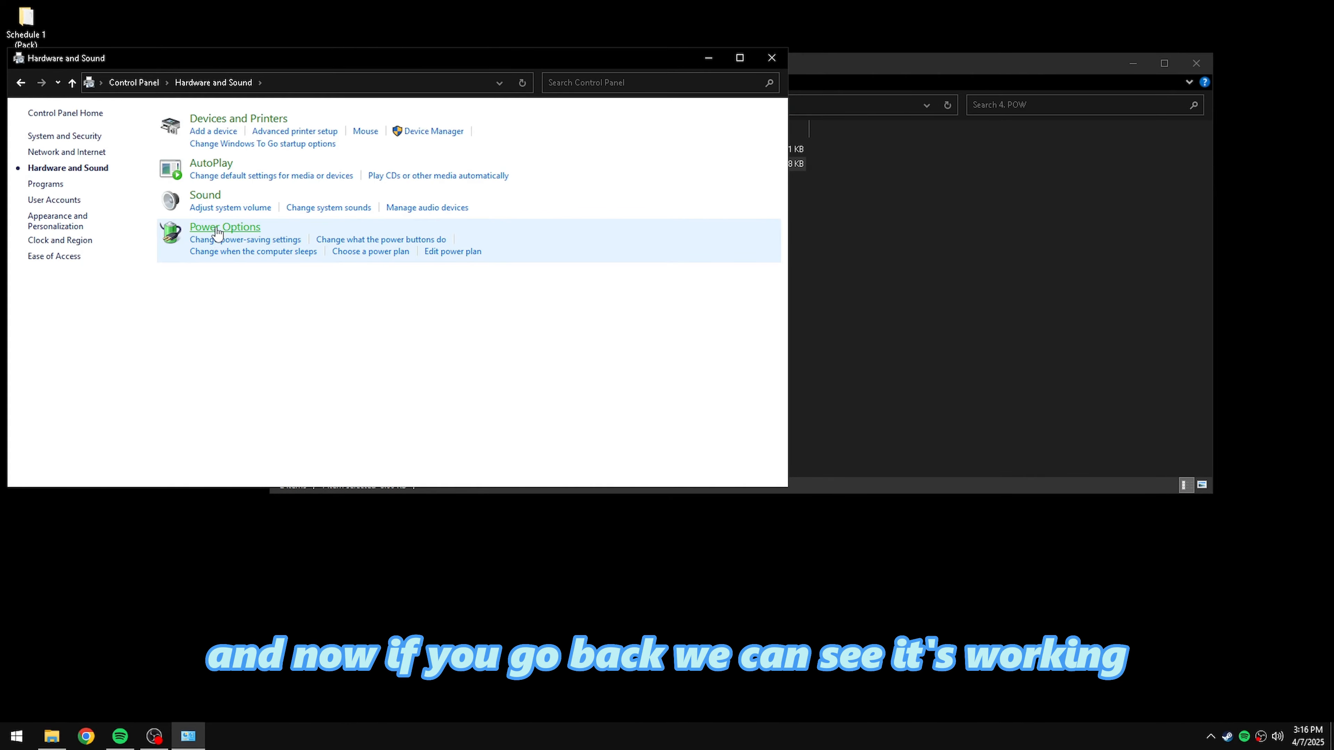
left_click(691, 237)
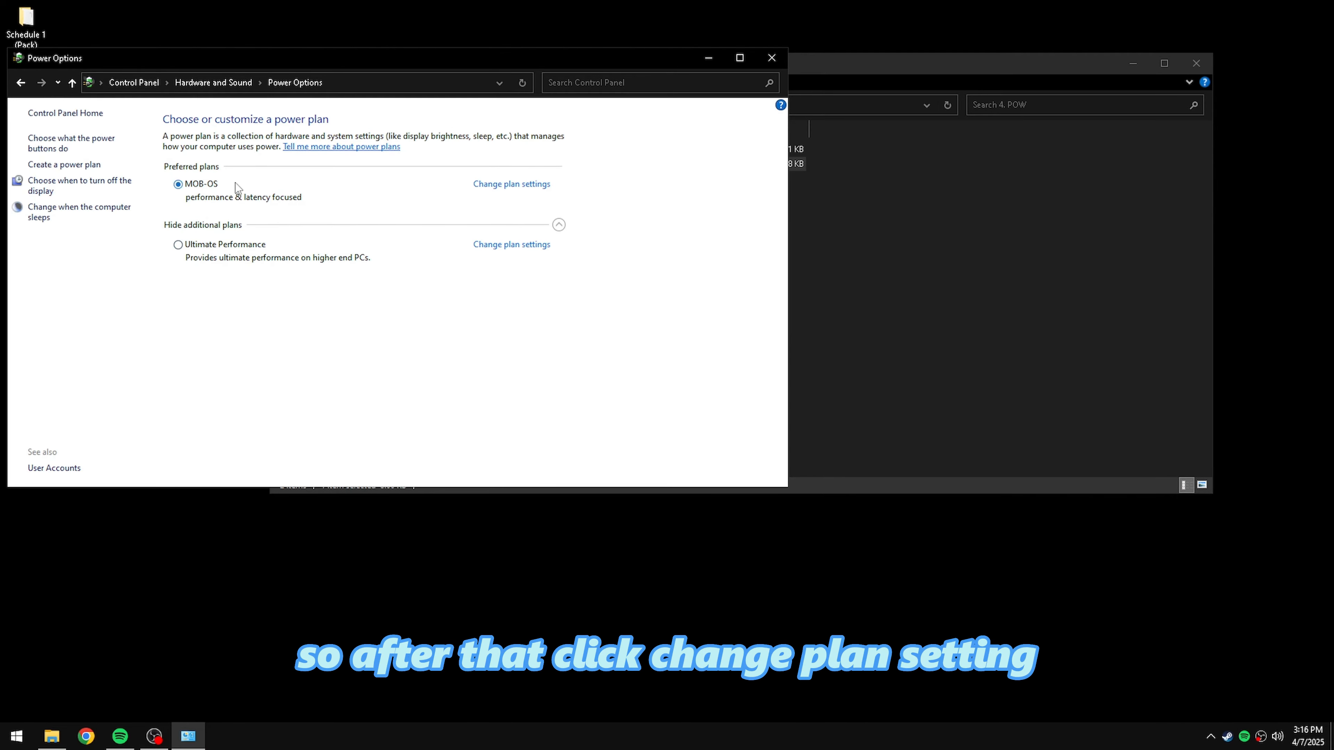
left_click(512, 244)
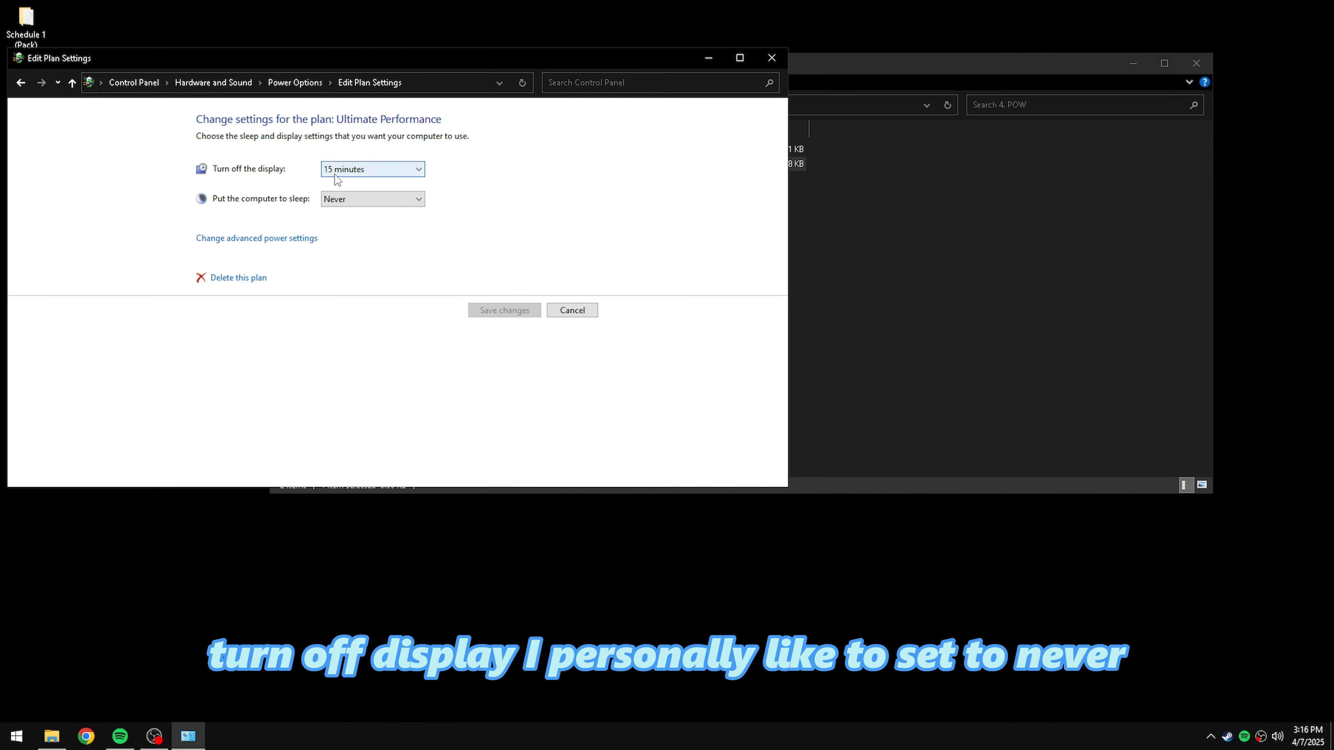
left_click(370, 169)
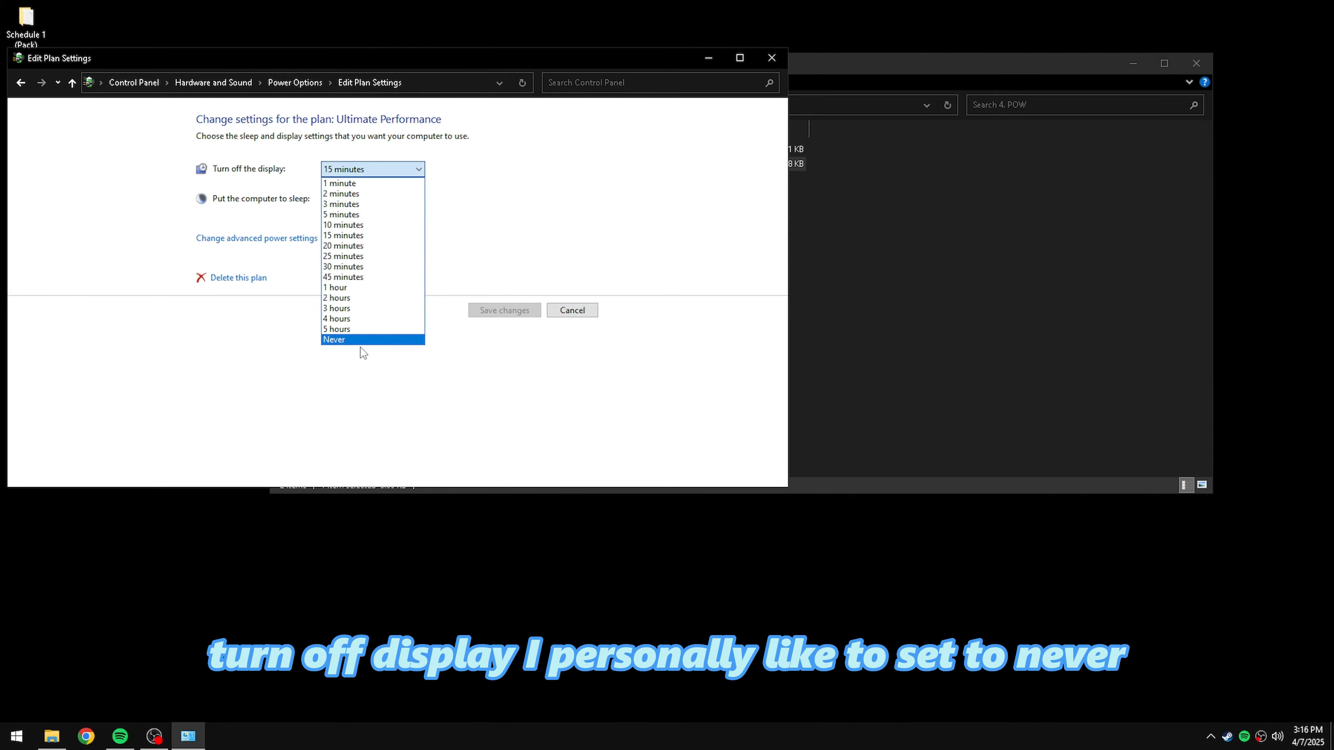
left_click(336, 339)
left_click(491, 311)
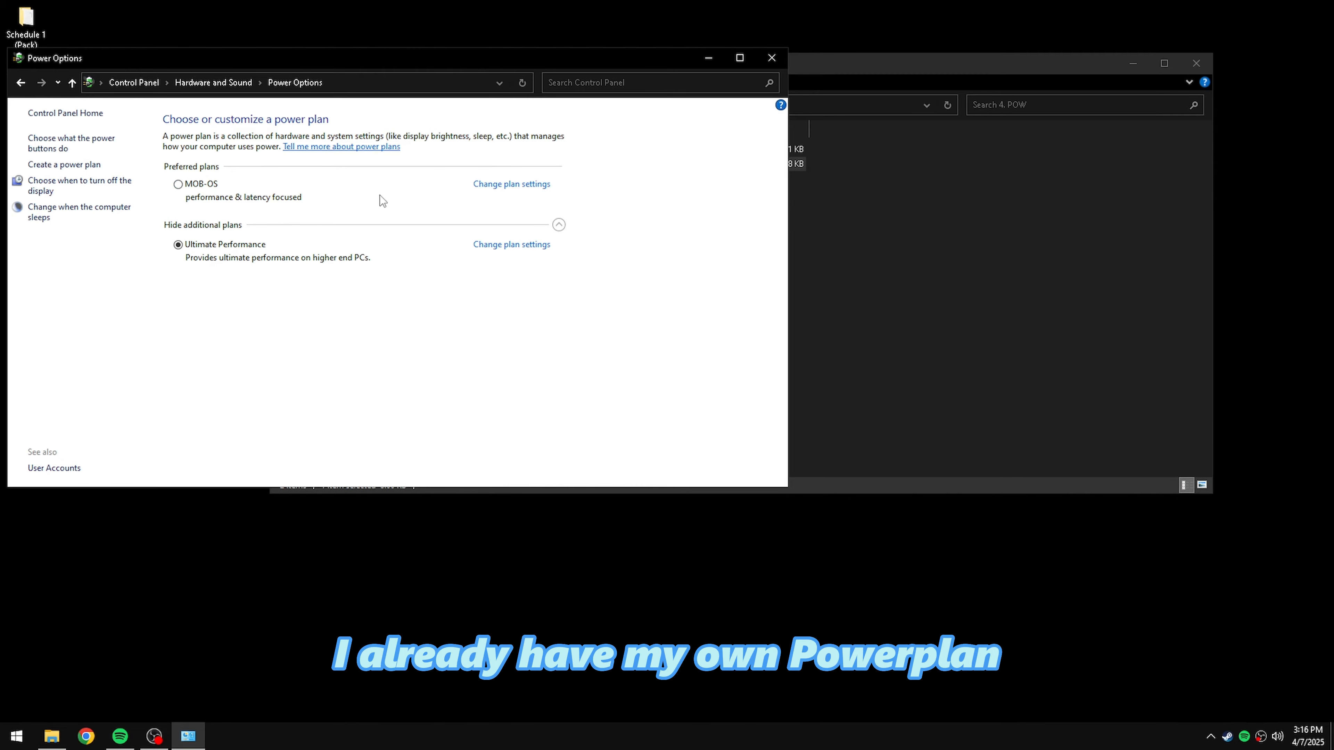
- Make MOB-OS the active power plan, delete the Ultimate Performance plan and close Power Options
left_click(179, 185)
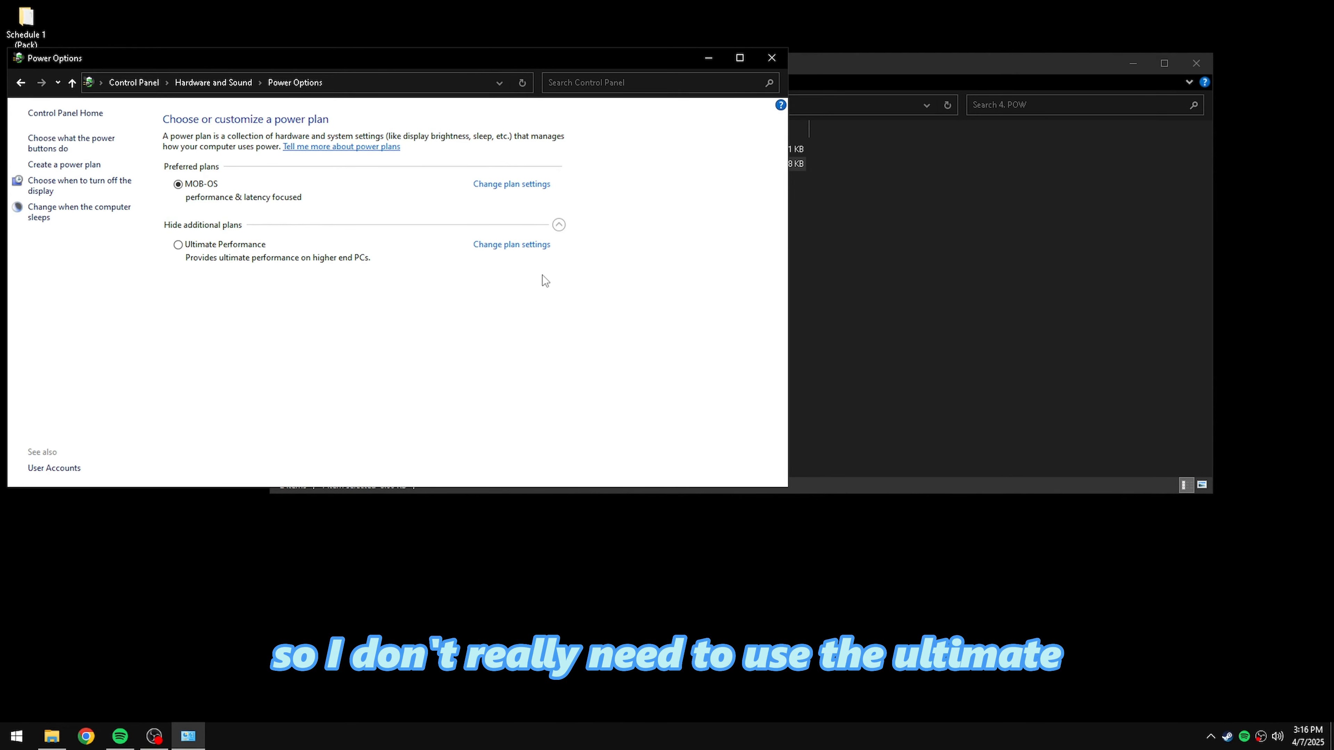
left_click(530, 246)
left_click(234, 278)
left_click(688, 382)
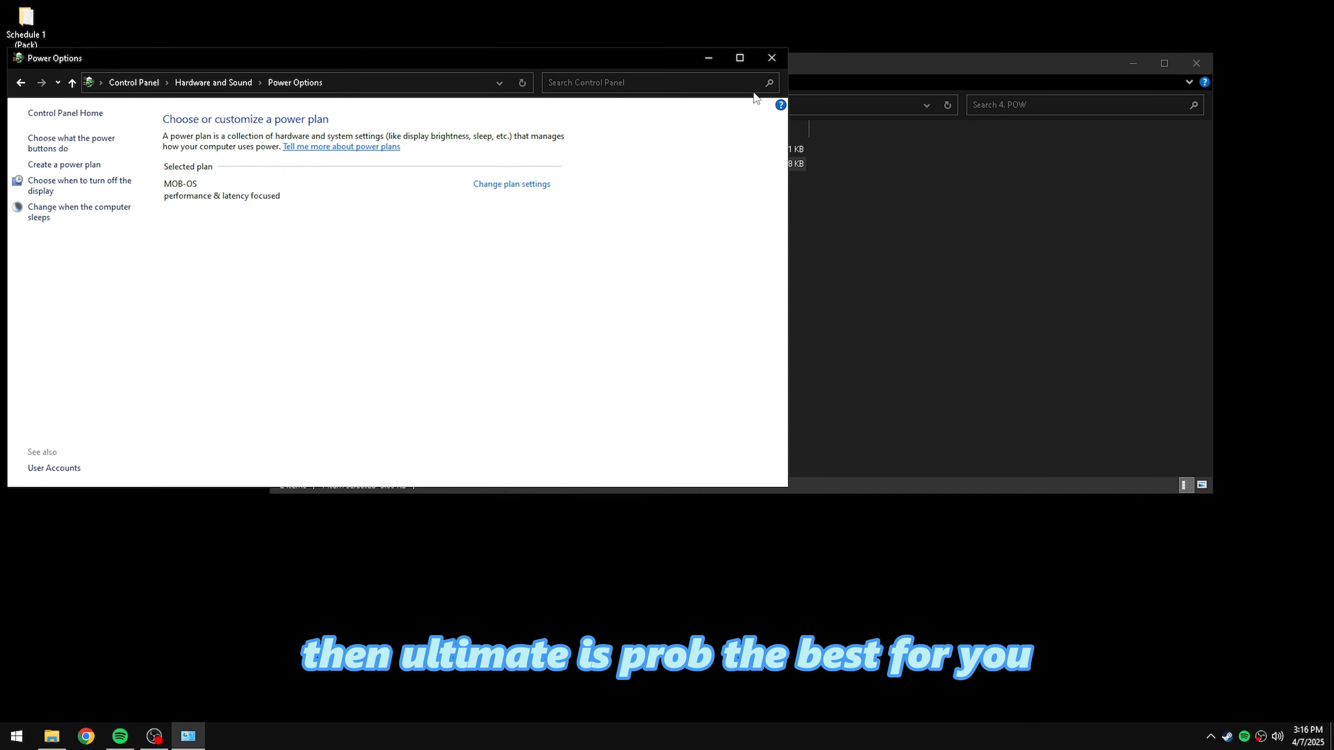
left_click(772, 57)
- Return to the Schedule 1 (Pack) folder and open CMD.txt
left_click(549, 299)
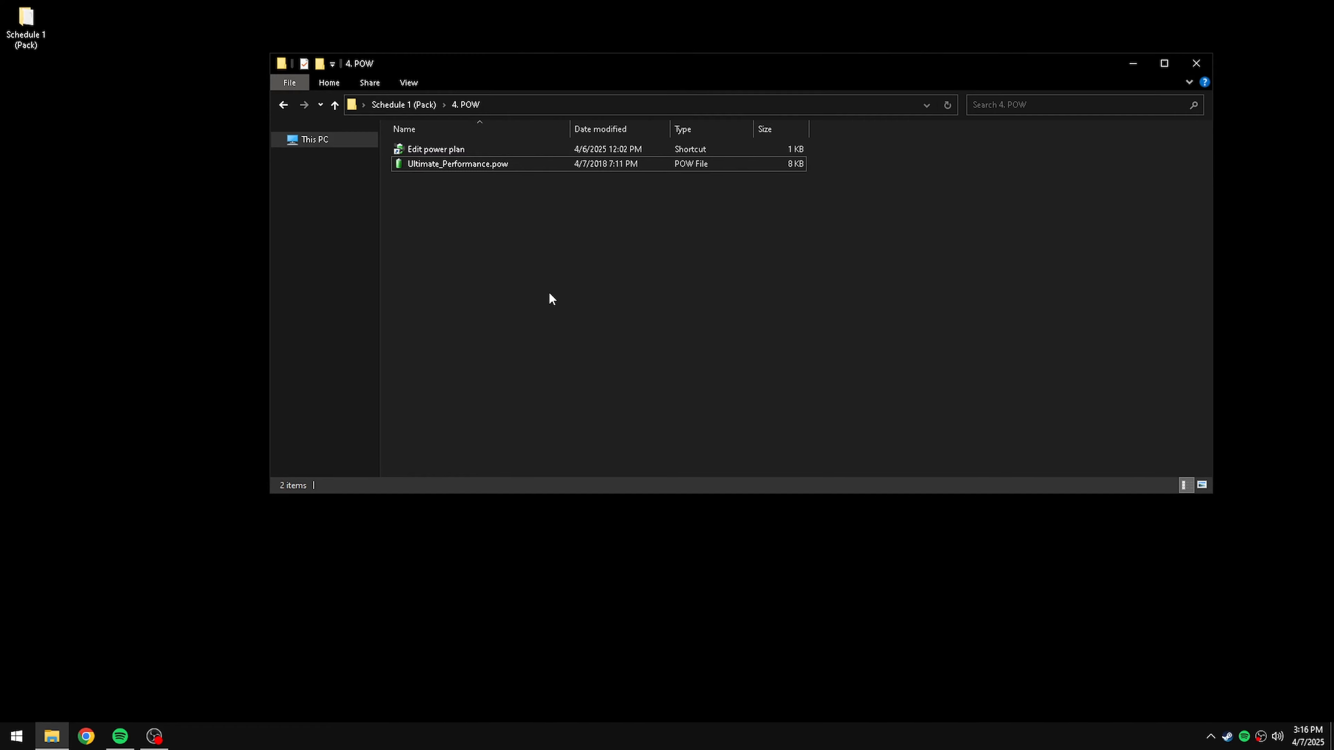
key("alt+Left")
left_click(416, 209)
double_click(446, 207)
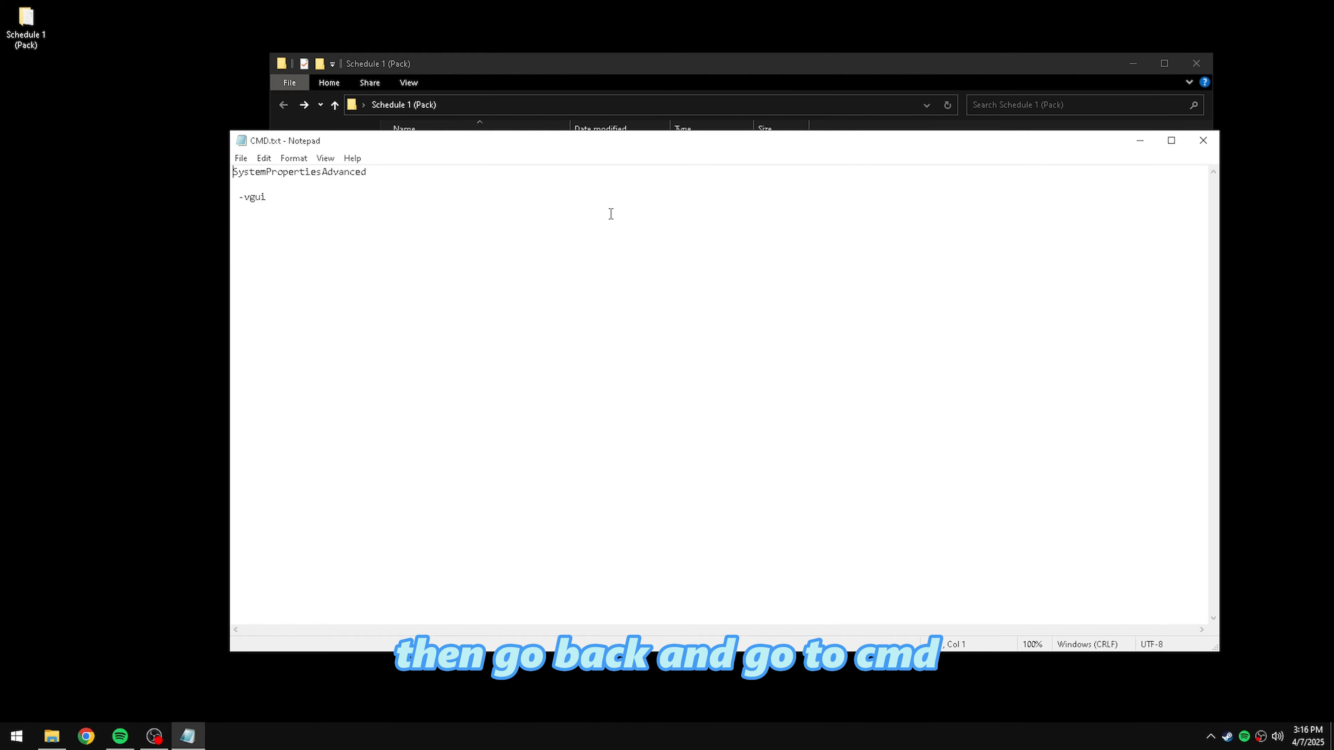
- Copy SystemPropertiesAdvanced from CMD.txt and run it to open the advanced system properties
left_click_drag(390, 173, 222, 176)
key("ctrl+c")
key("super+r")
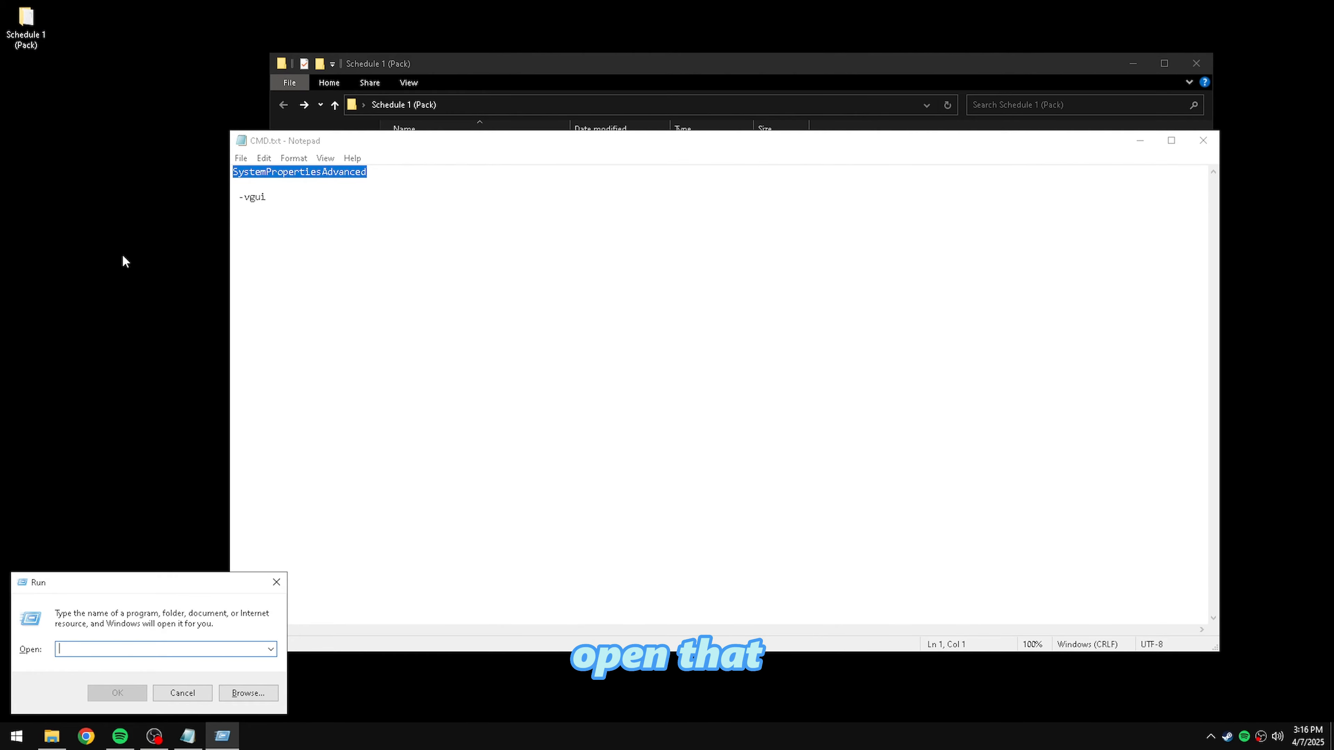
key("ctrl+v")
key("Return")
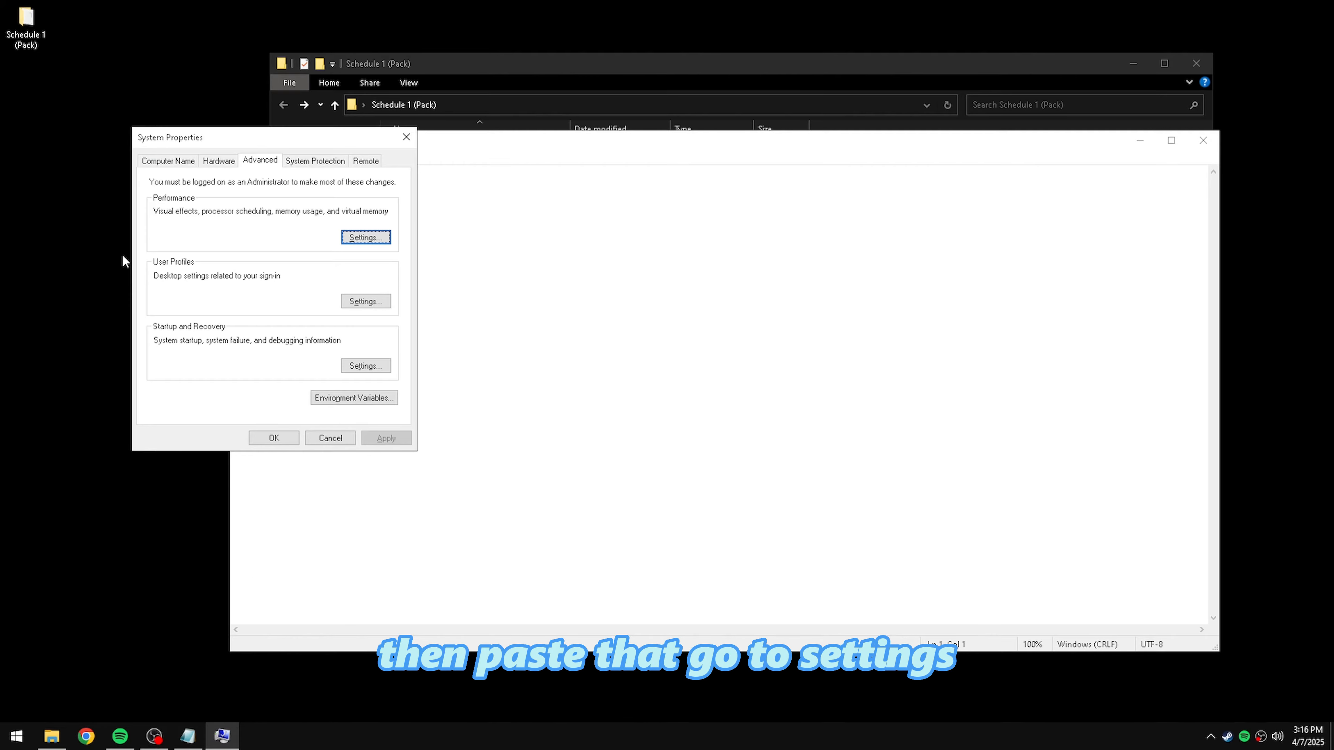
- Set the Windows visual effects to best performance with only Show thumbnails instead of icons enabled, and apply the change
left_click(359, 241)
left_click_drag(286, 195, 773, 165)
left_click(689, 255)
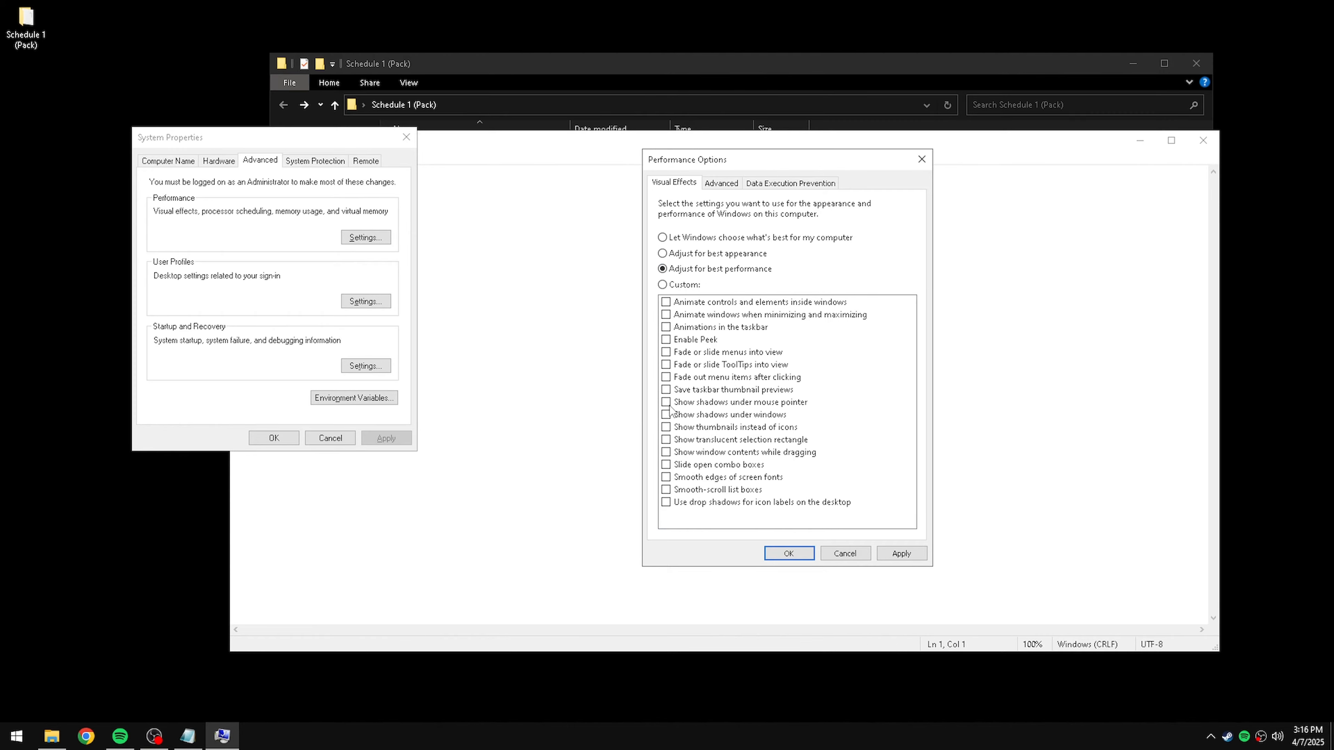
left_click(665, 427)
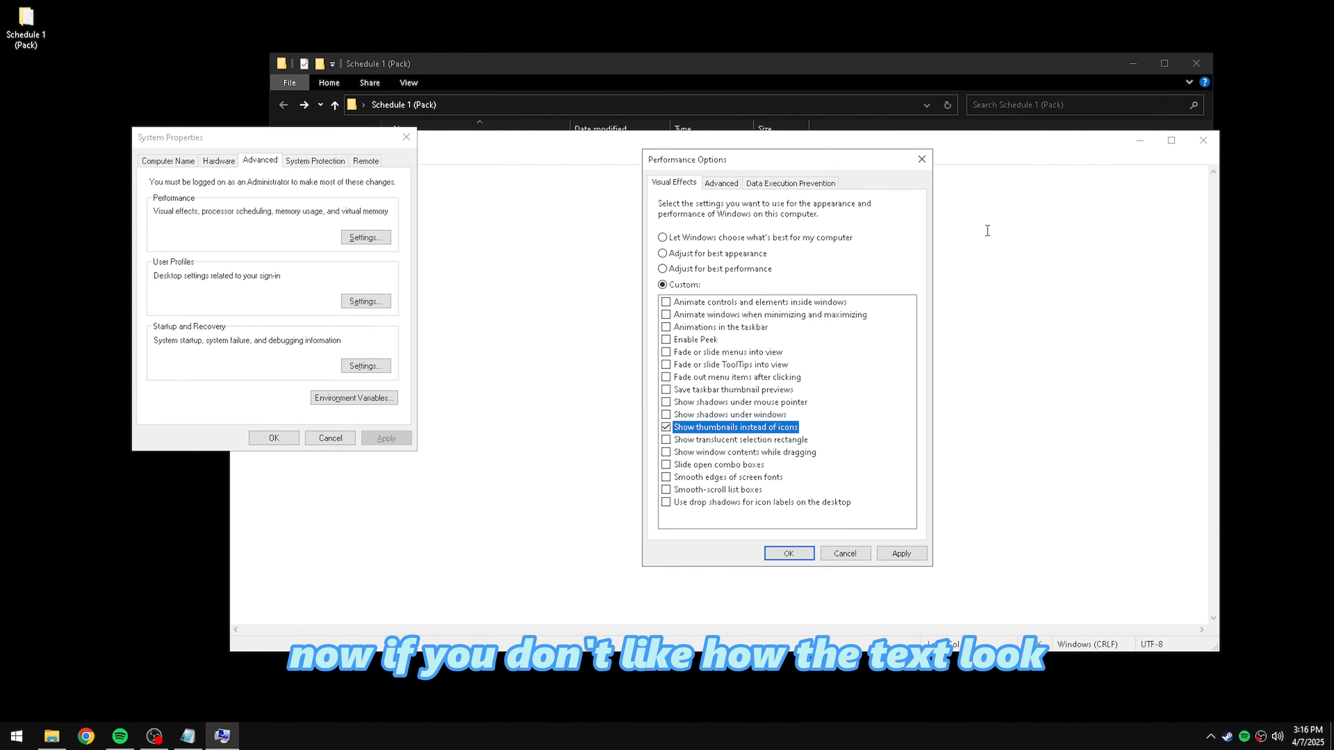
left_click(666, 477)
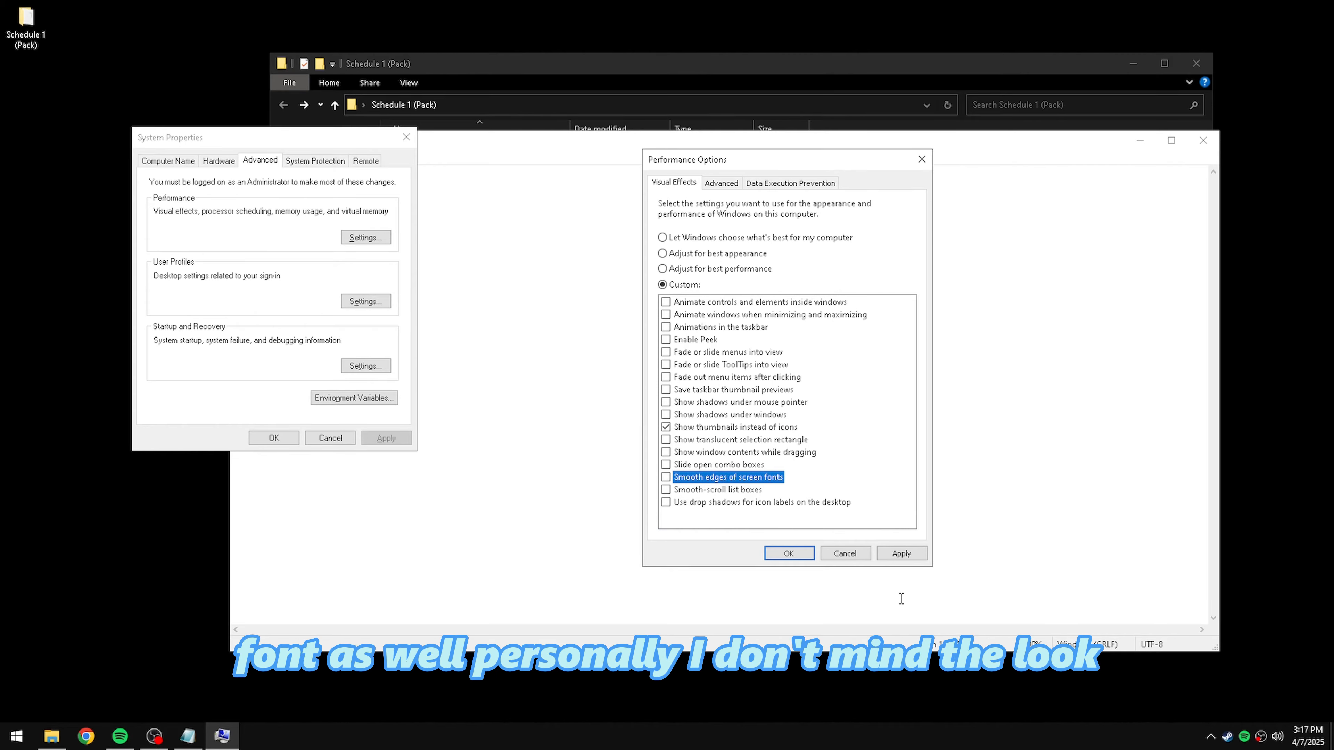
left_click(902, 553)
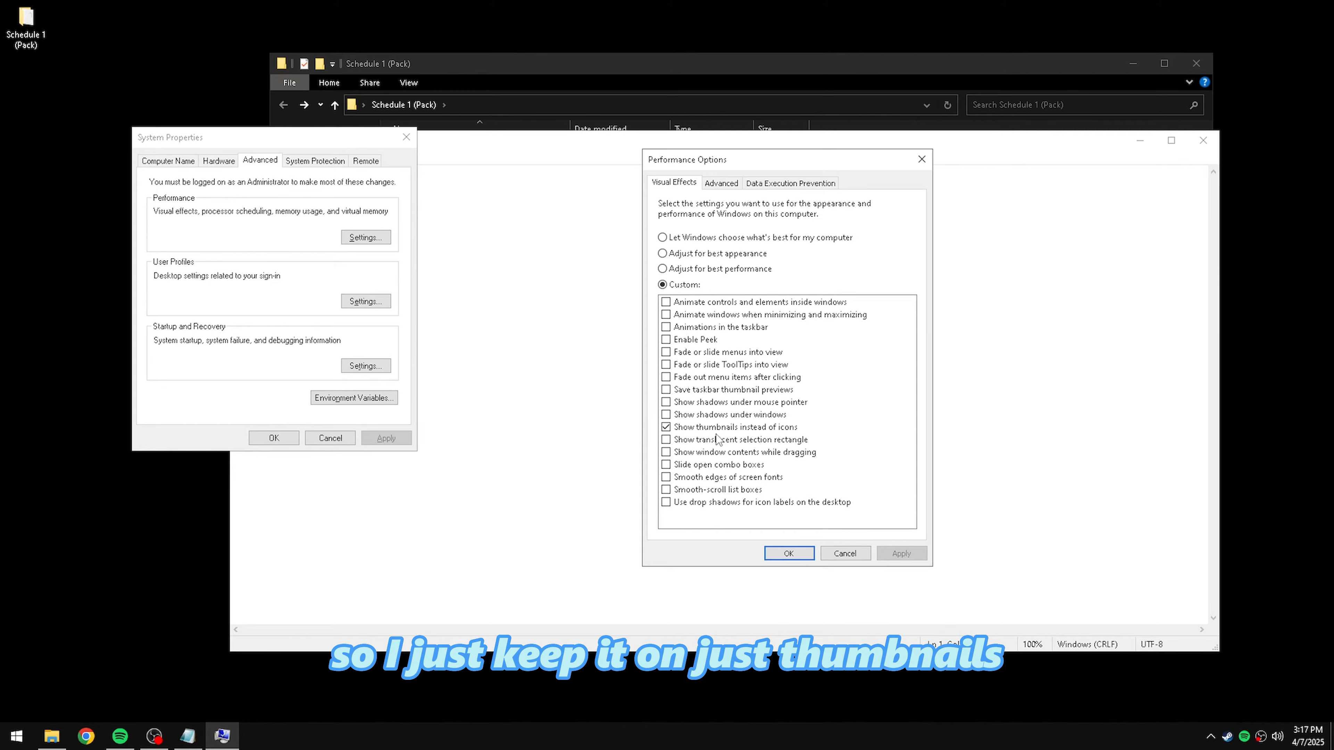
left_click(789, 553)
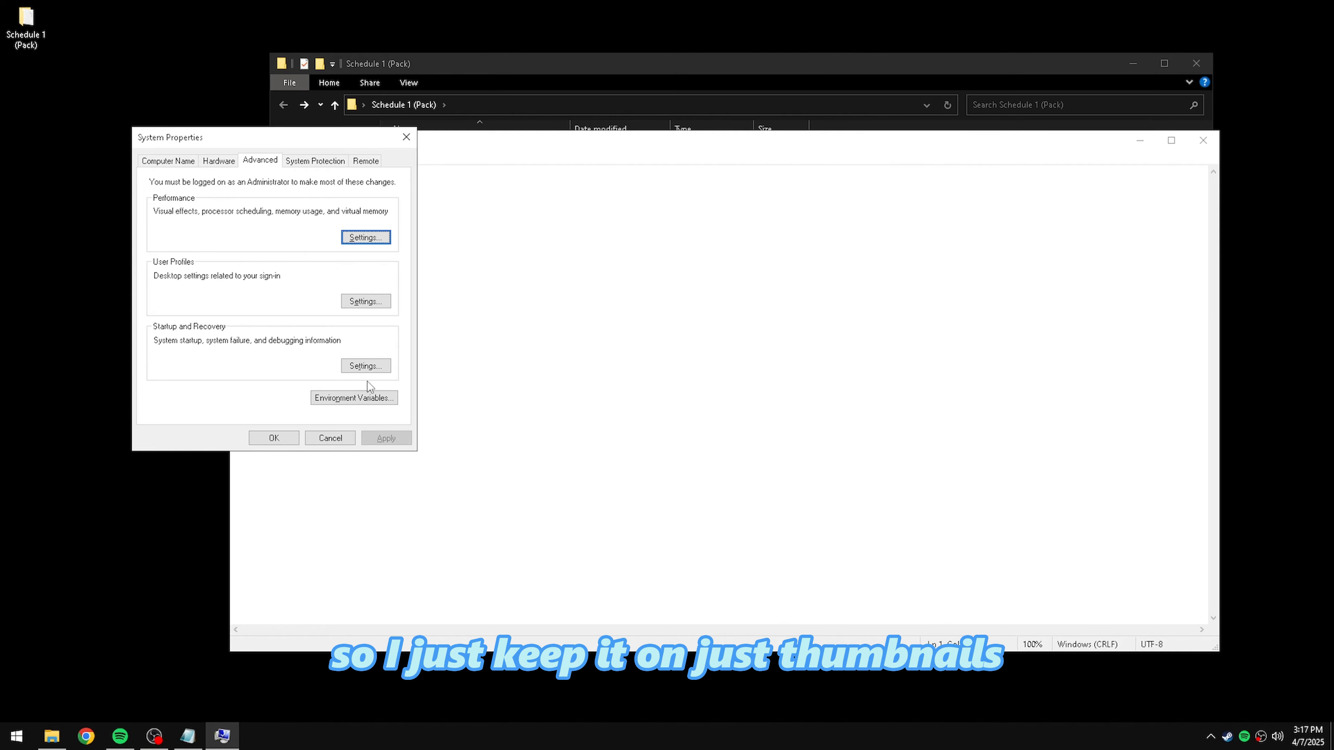
- Copy -vgui from CMD.txt, close the open windows over the pack folder, and open the Steam shortcut's properties
left_click_drag(286, 197, 208, 197)
left_click(1203, 141)
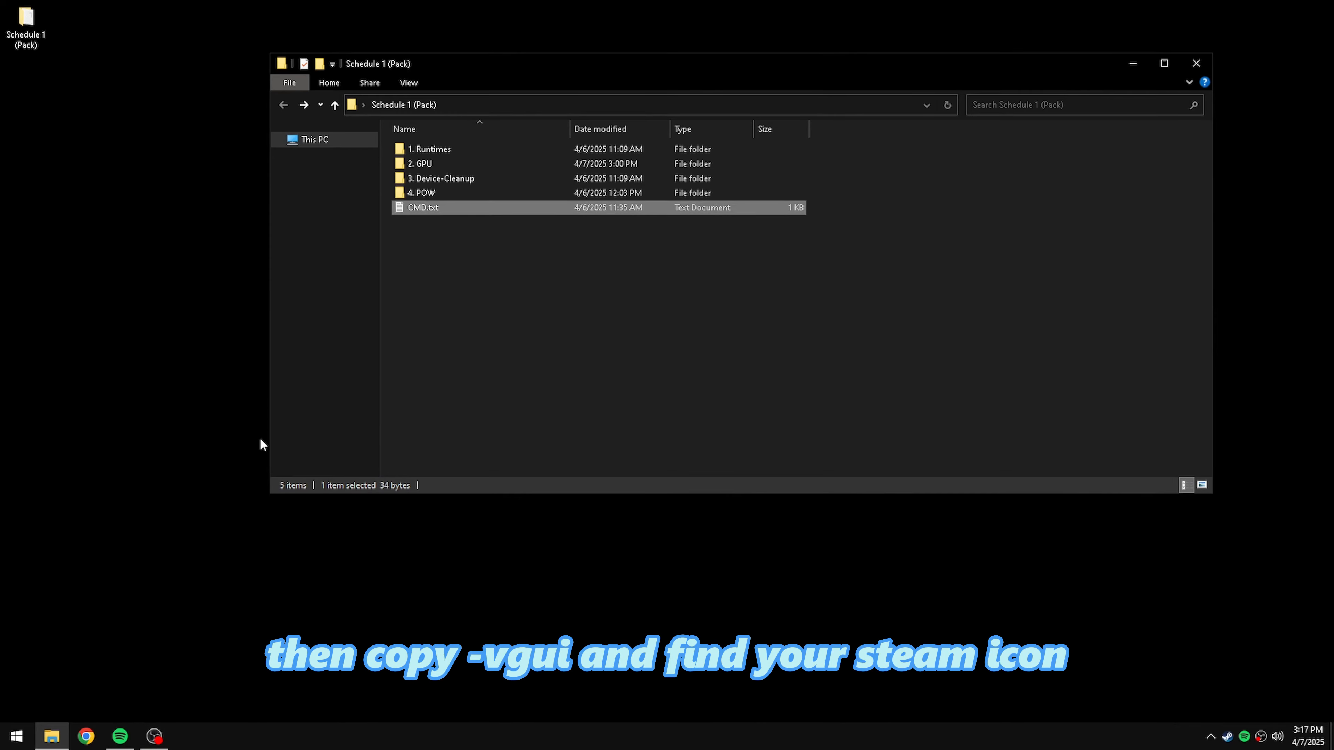
left_click(16, 736)
right_click(35, 475)
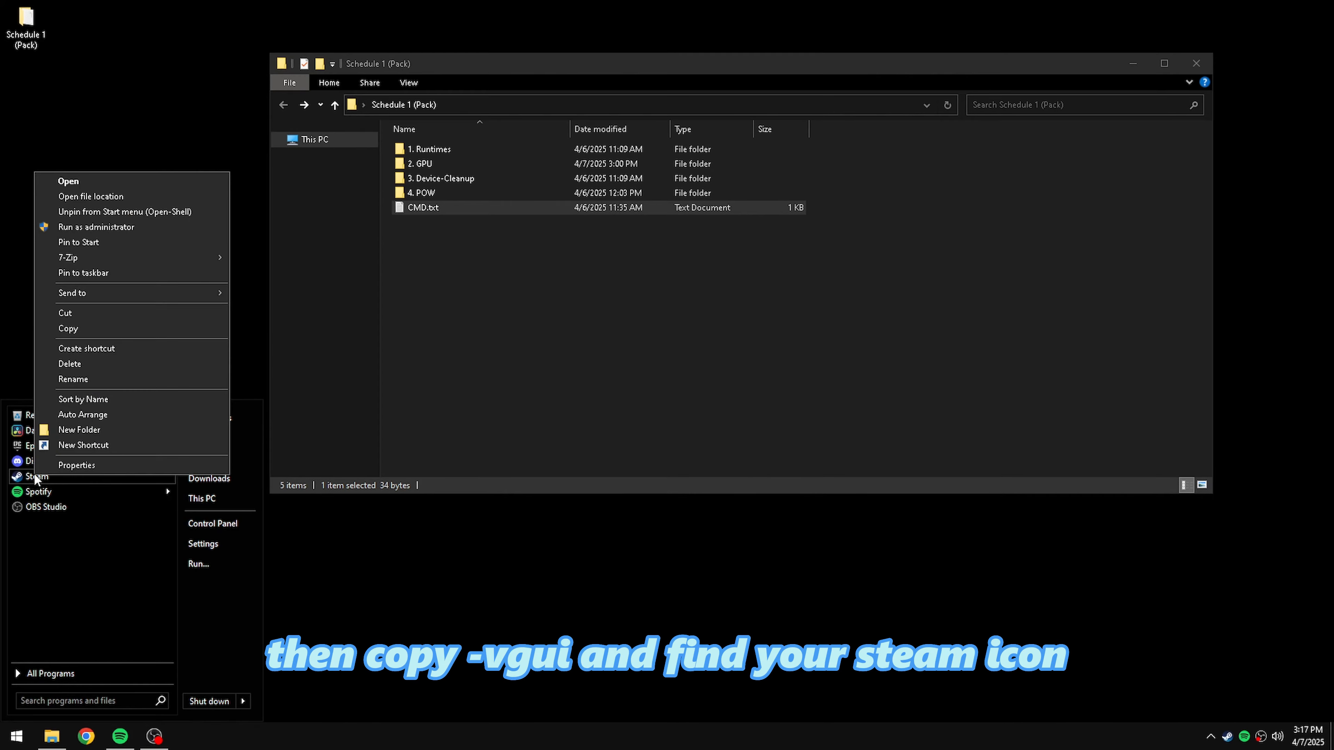
left_click(90, 466)
- Append -vgui after the closing quotation mark in the Steam shortcut's target and apply the change
left_click(272, 476)
key("ctrl+v")
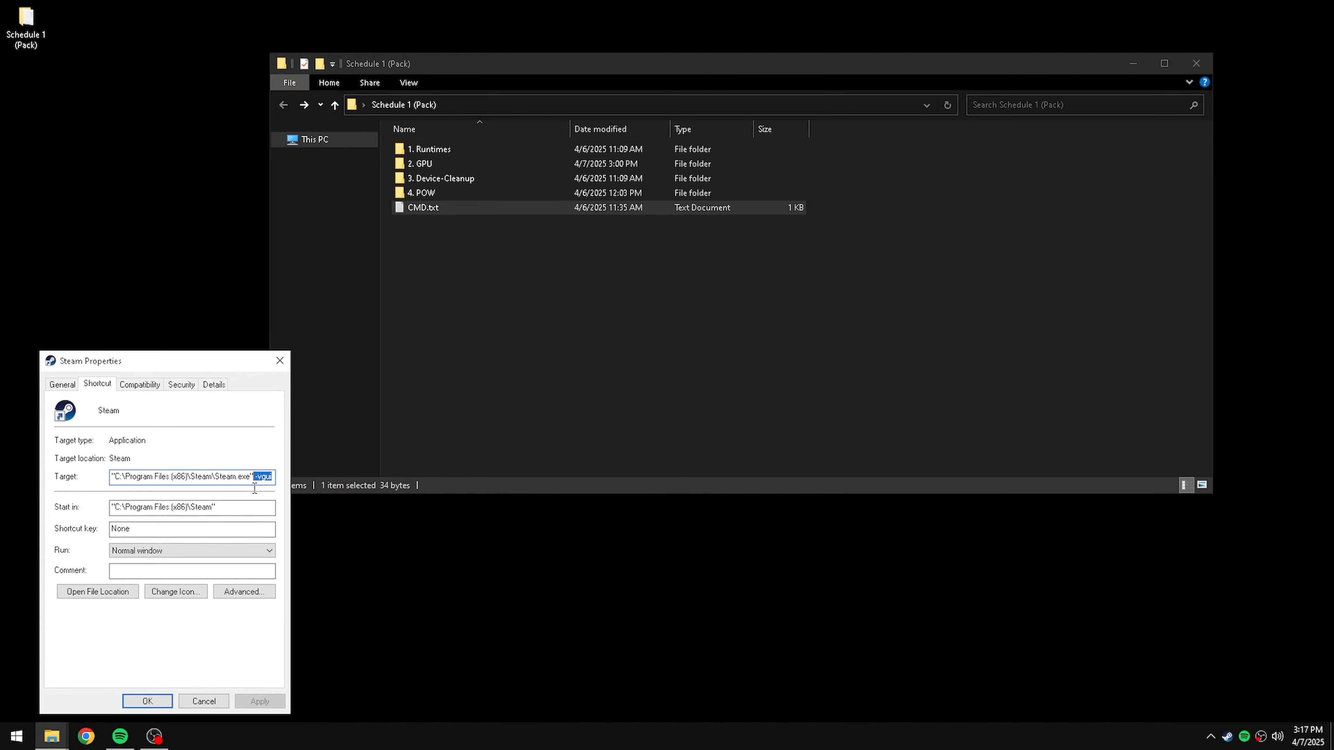
key("BackSpace")
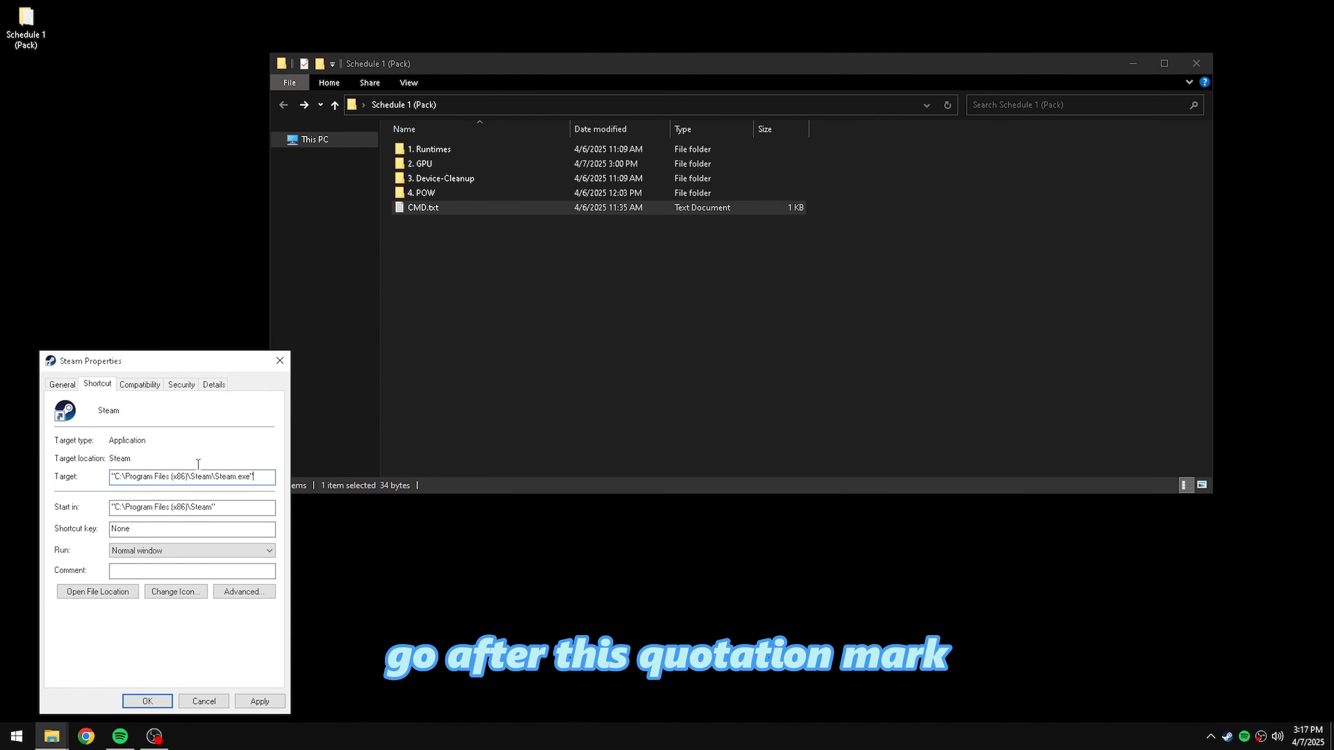
key("ctrl+v")
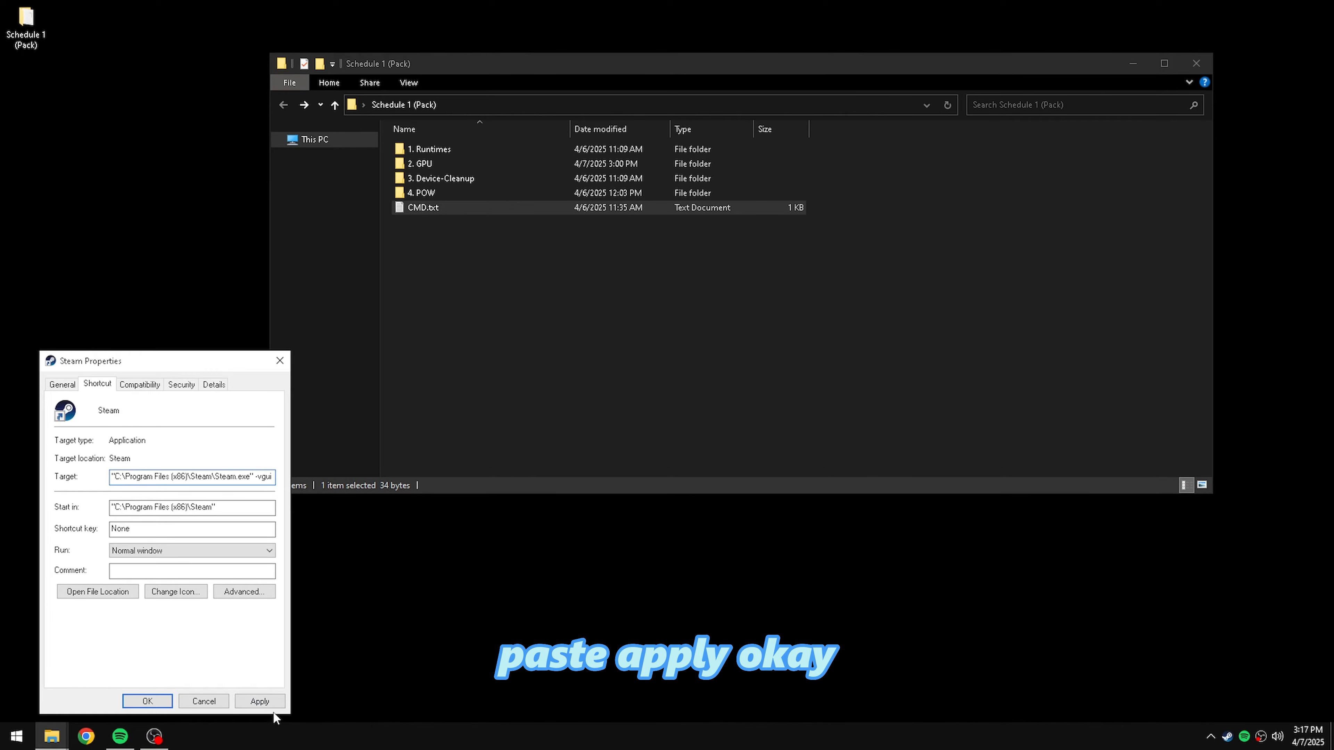
left_click(260, 701)
left_click(146, 702)
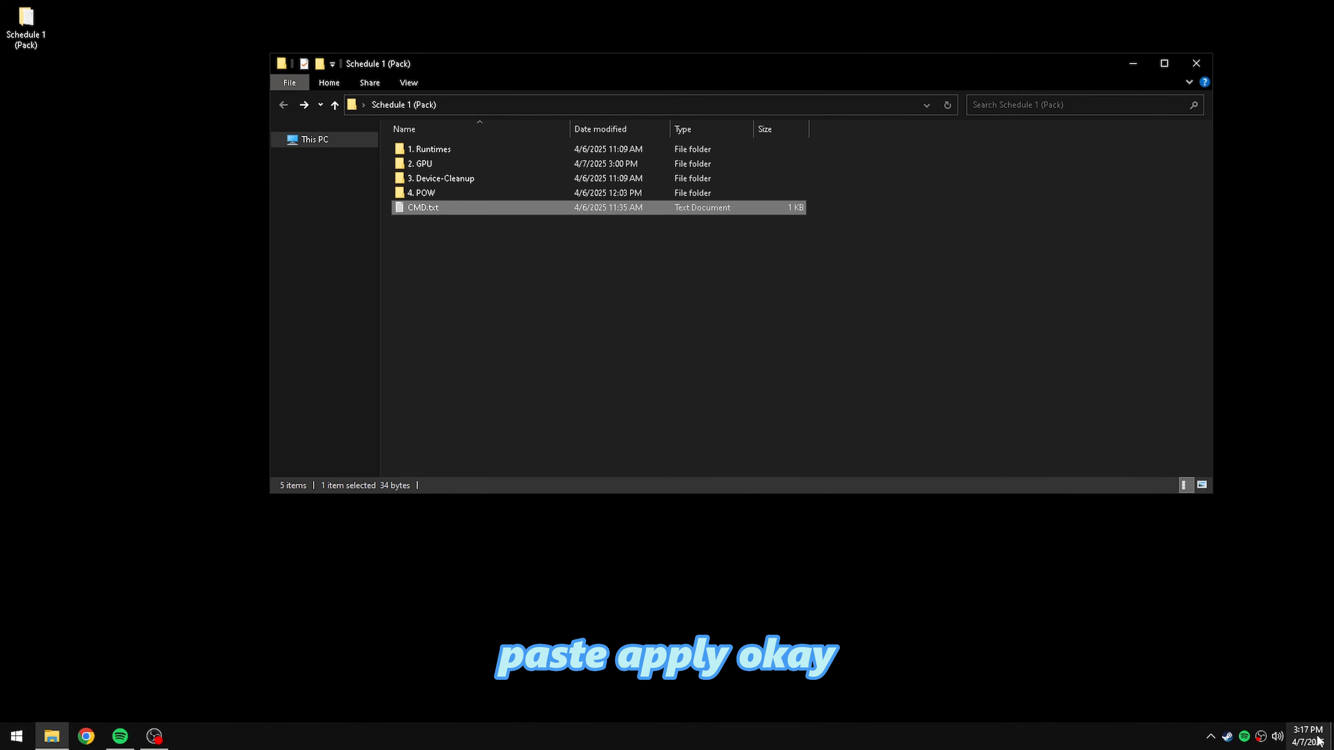
- Exit the running Steam client and relaunch it from the edited shortcut
right_click(1222, 737)
left_click(1109, 719)
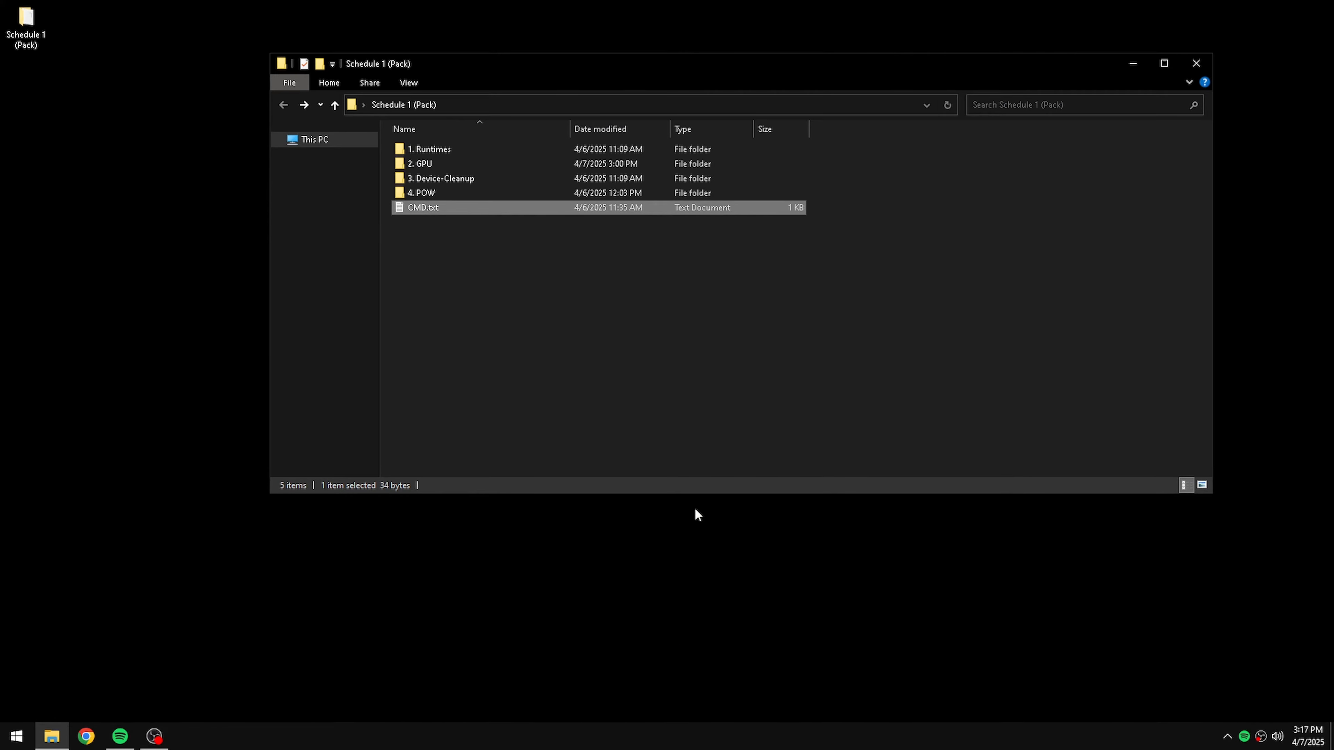
key("super")
left_click(39, 476)
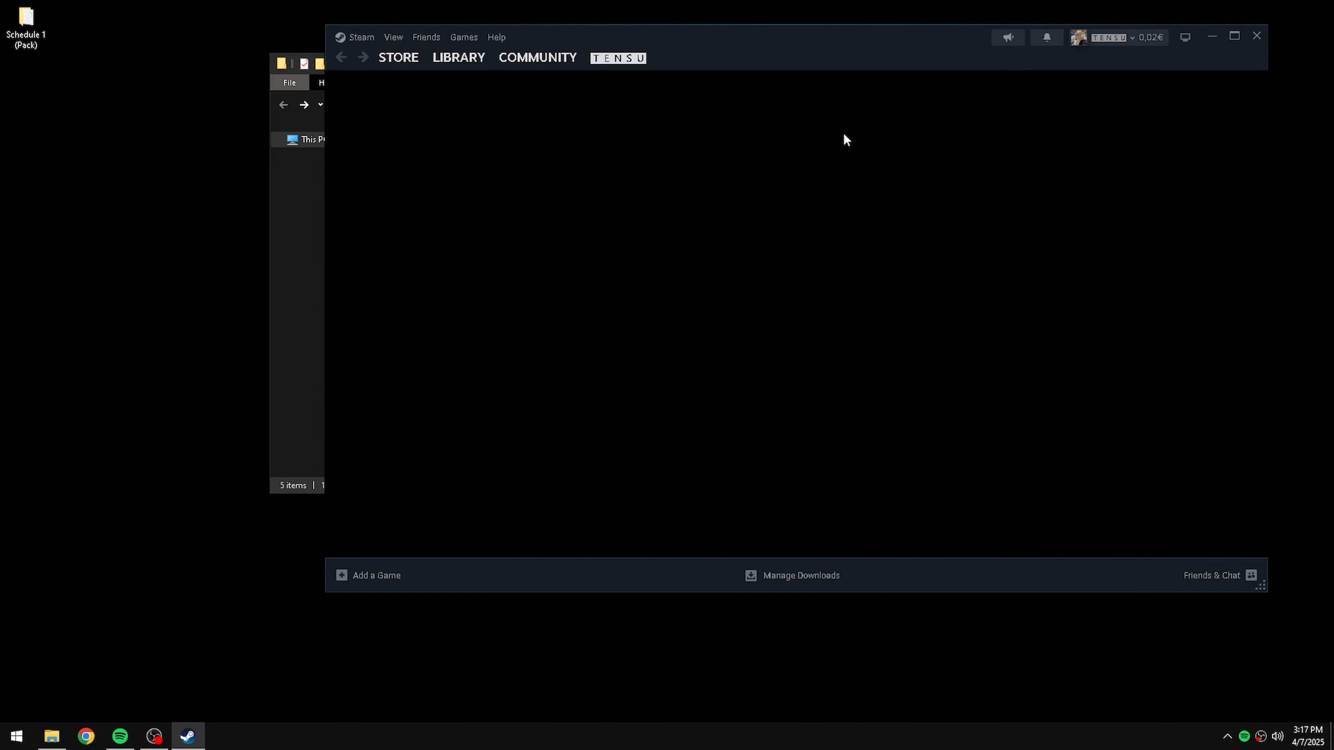
- Open the Steam settings and review the Friends & Chat, Interface and Library options
left_click_drag(763, 41, 654, 54)
left_click(252, 51)
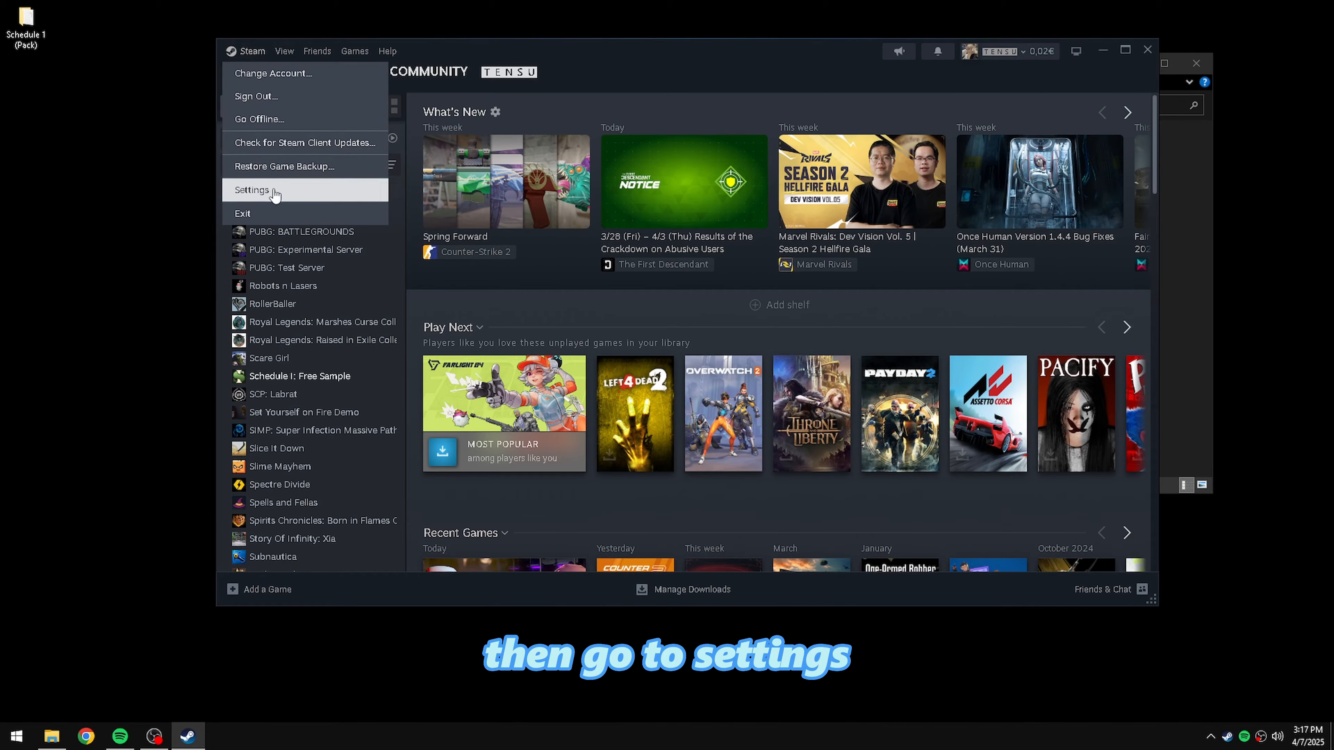
left_click(277, 190)
mouse_move(185, 743)
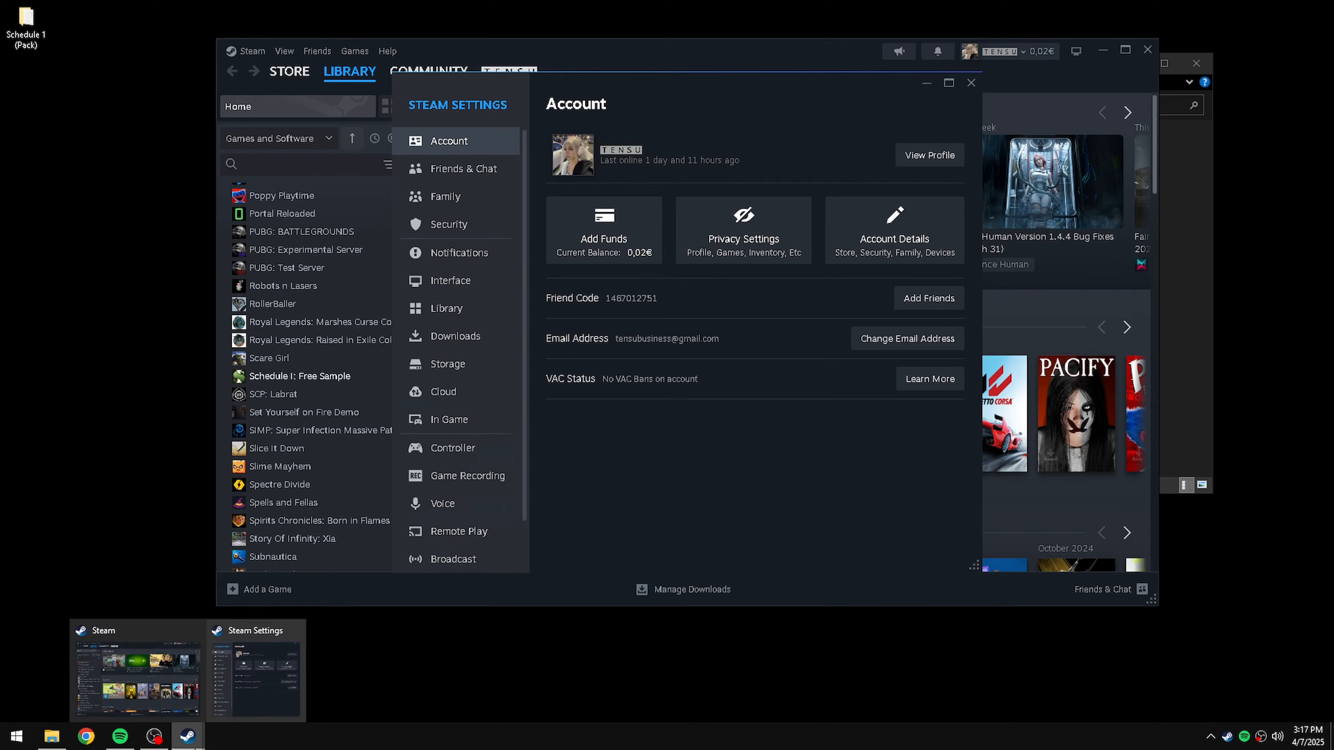
left_click(504, 169)
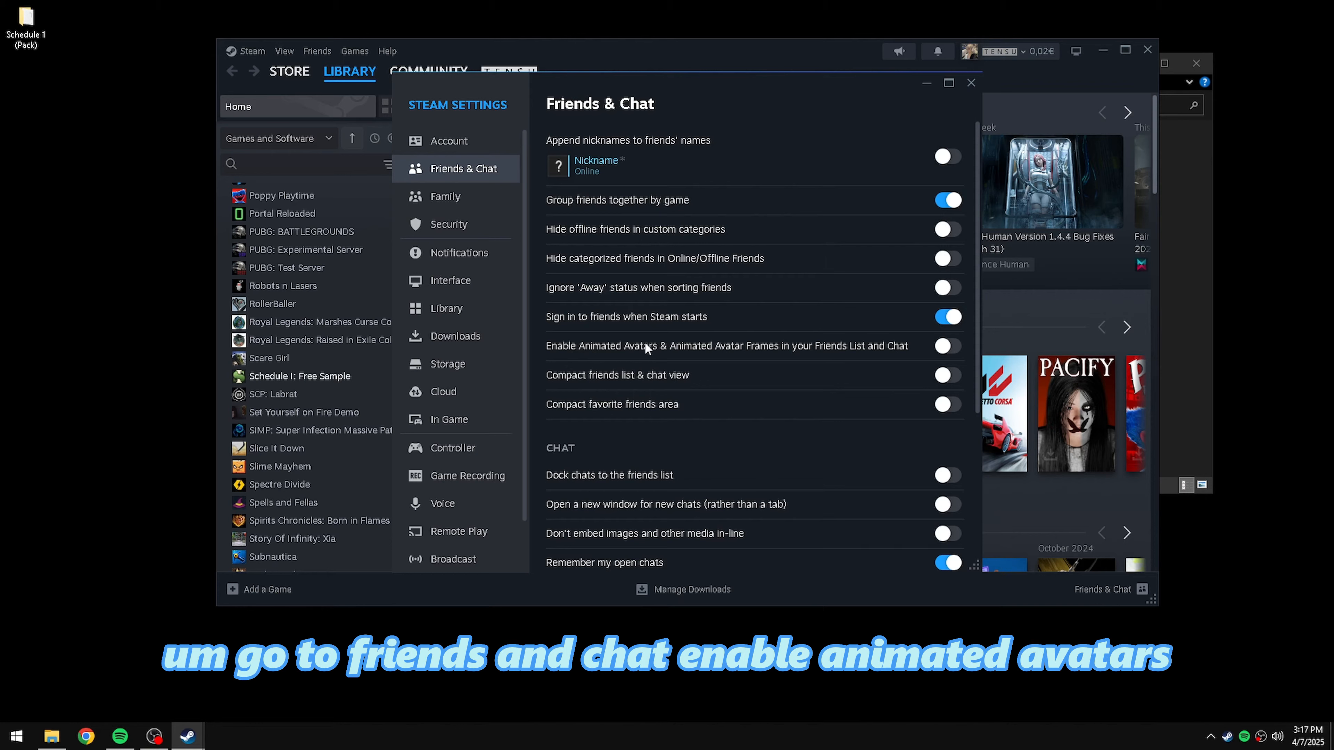
left_click(479, 290)
scroll(563, 443, "down", 1)
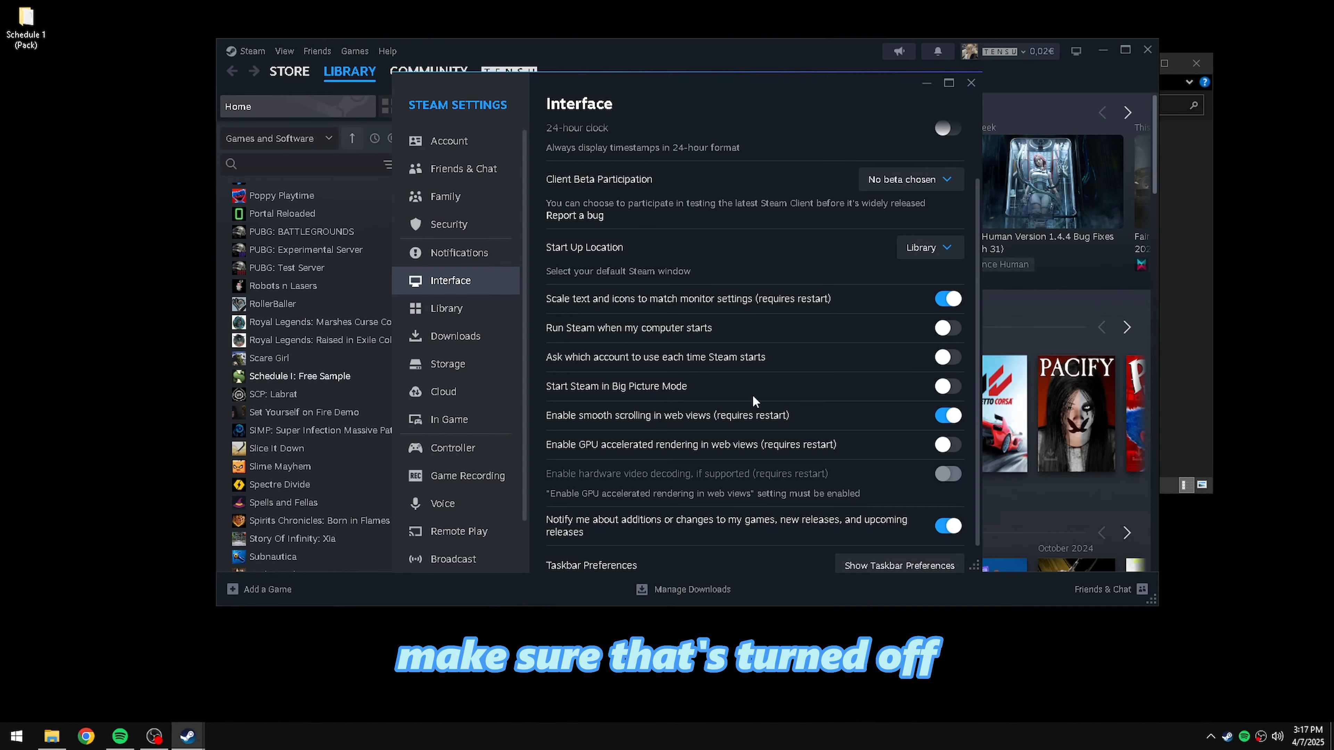
left_click(446, 309)
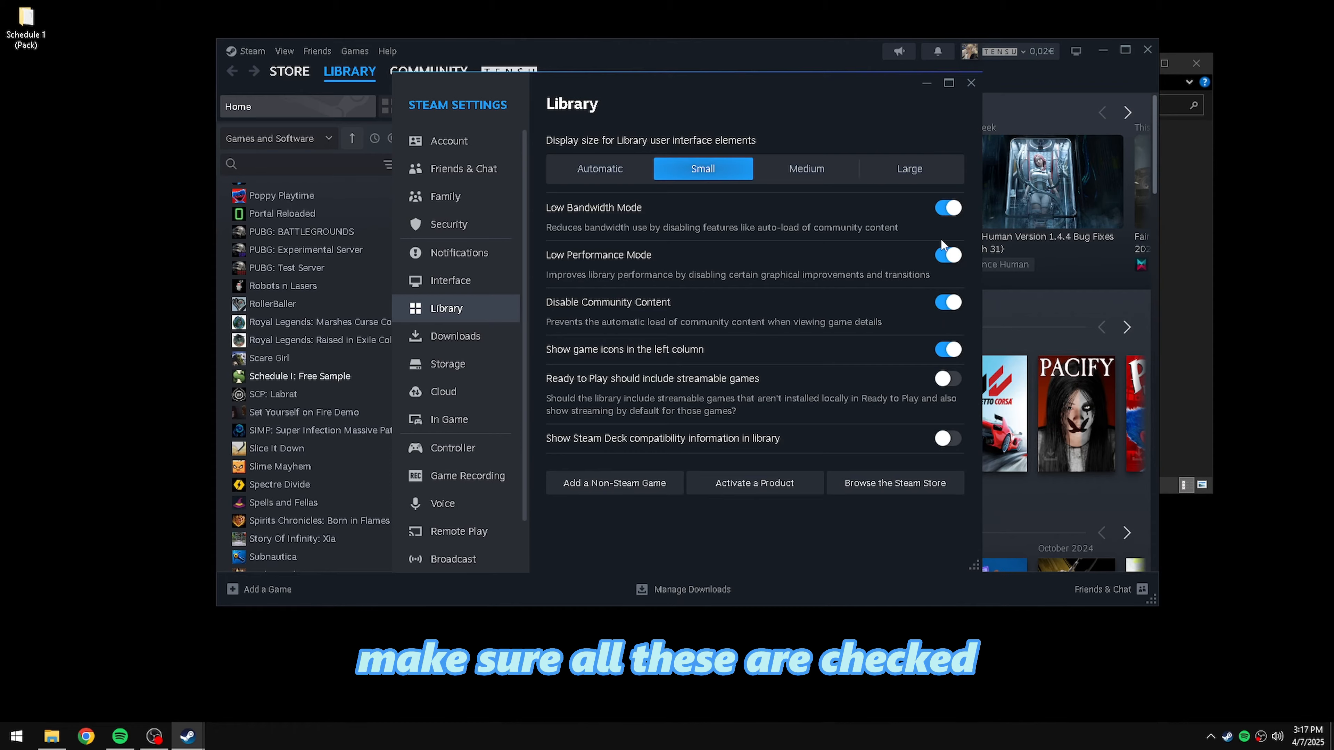
- Review the In Game settings and switch the Steam Overlay off and back on
left_click(454, 420)
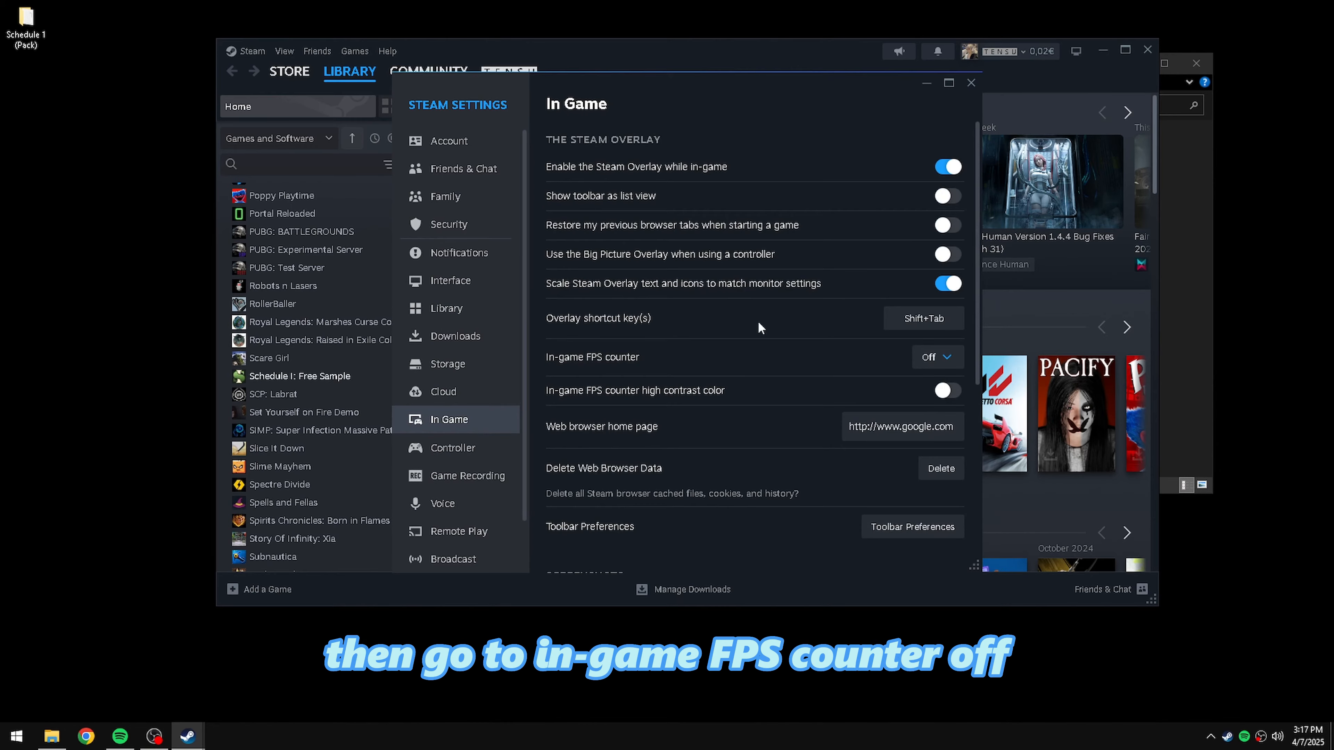
scroll(756, 262, "down", 2)
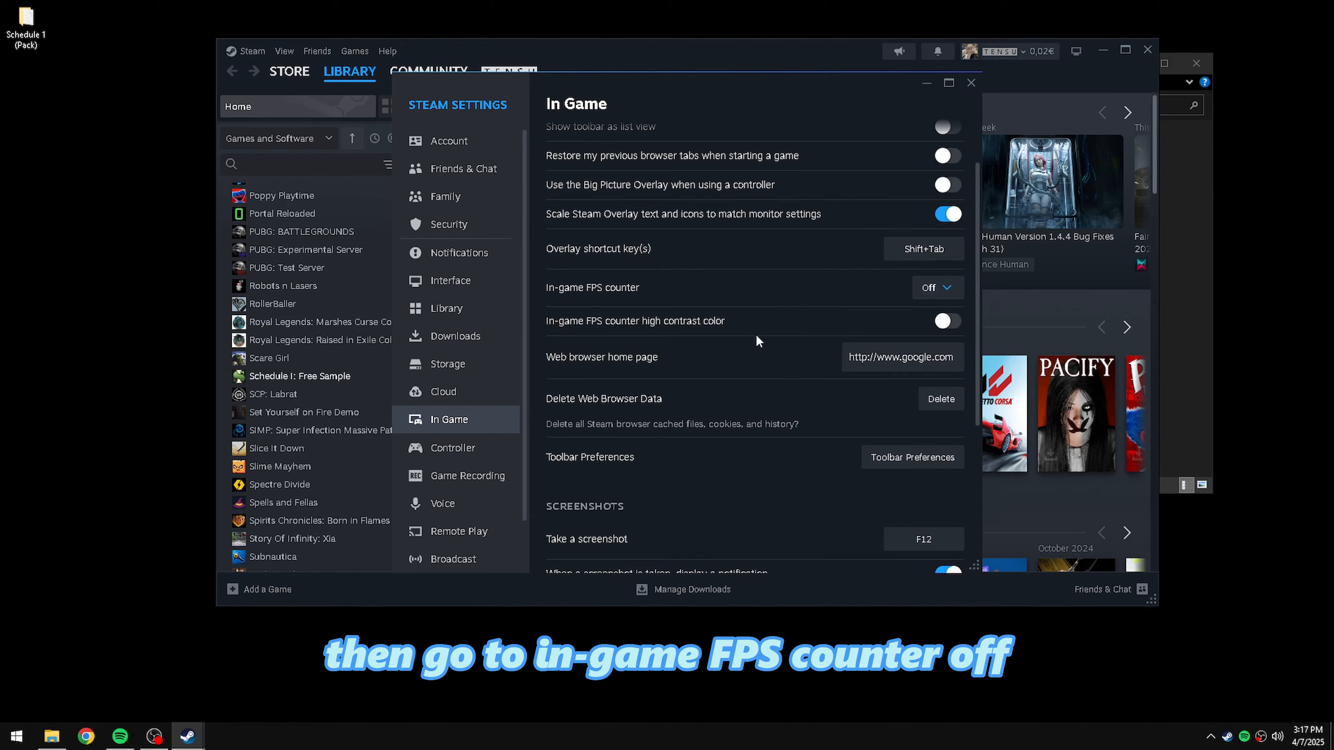
scroll(756, 336, "up", 2)
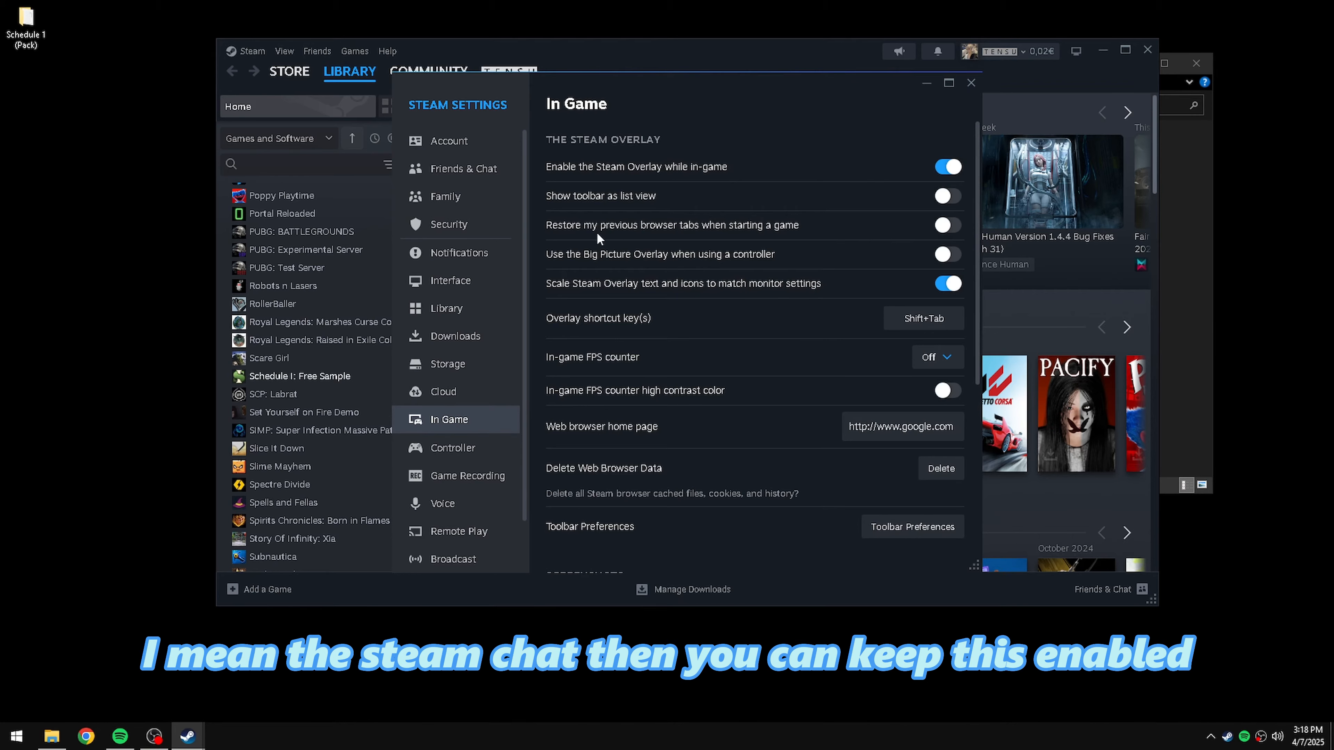
left_click(947, 168)
left_click(948, 168)
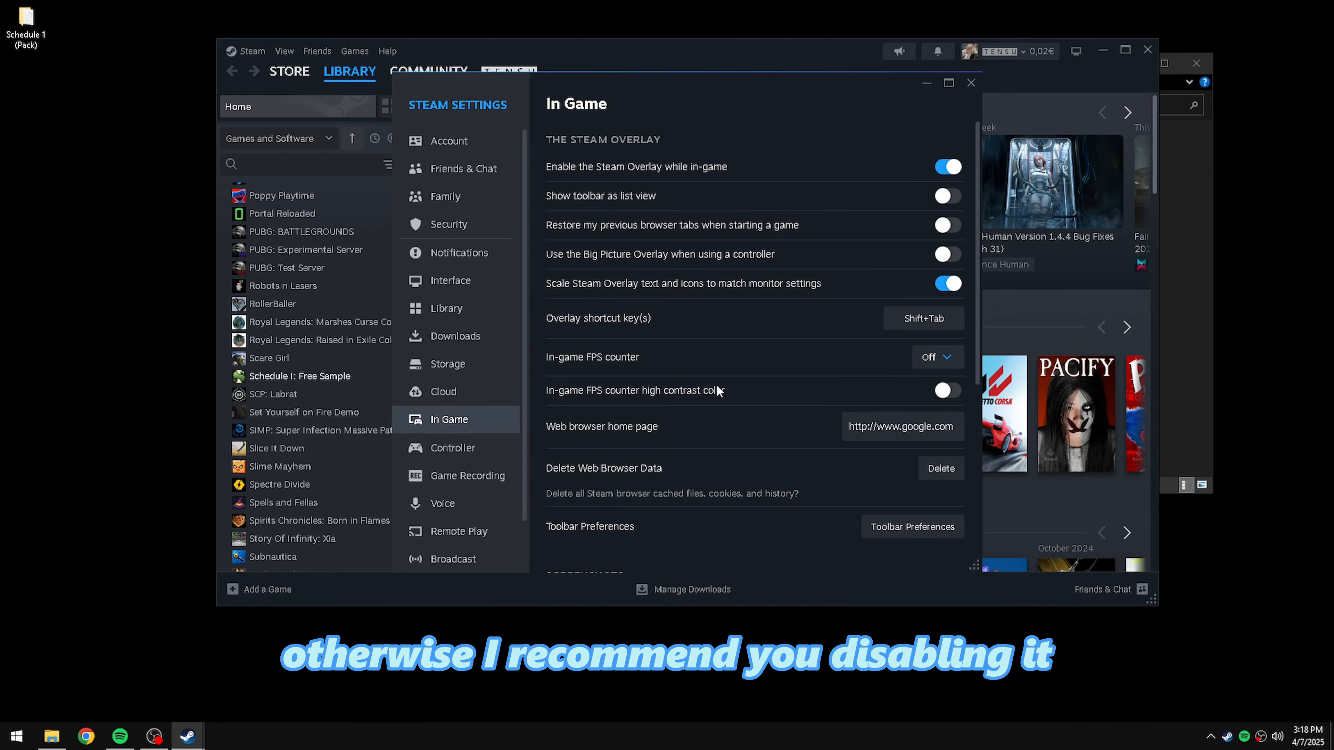
- Set Server browser pings/minute to 5000 and return it to 3000
scroll(716, 384, "down", 4)
scroll(893, 315, "down", 1)
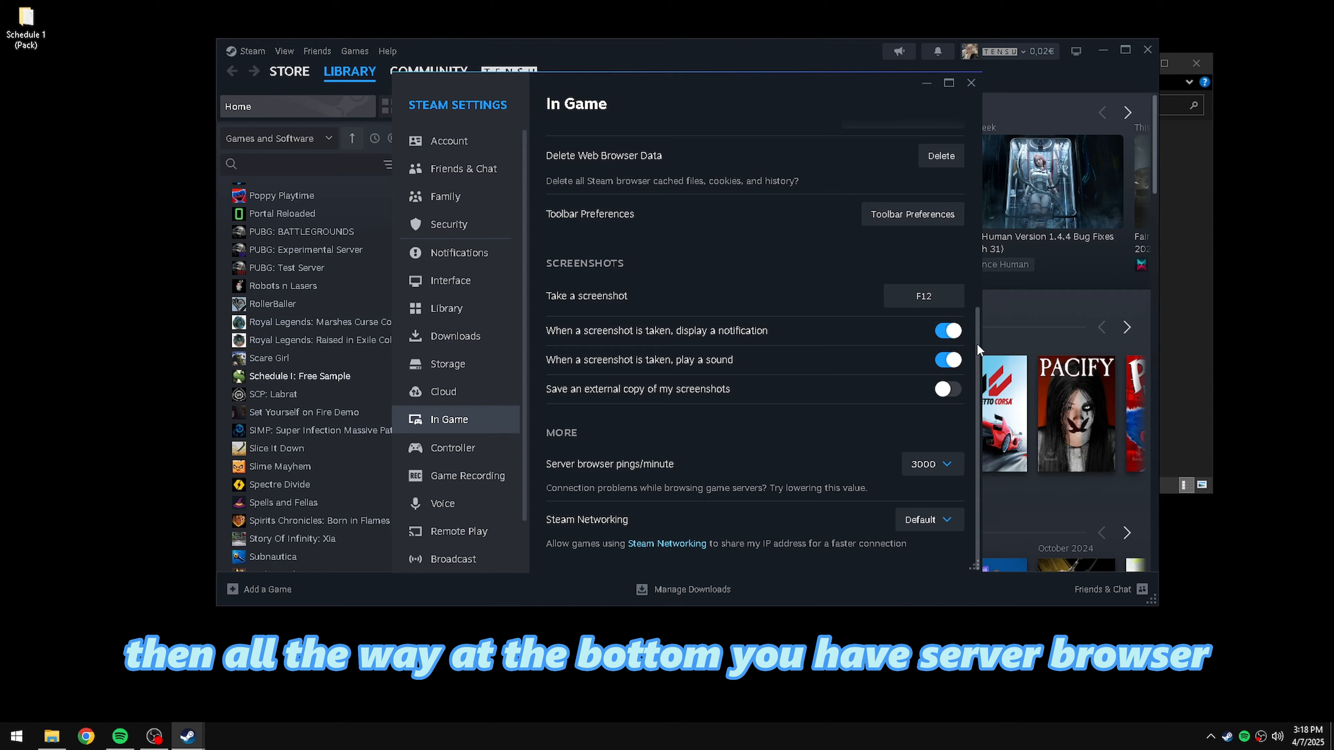
left_click(930, 464)
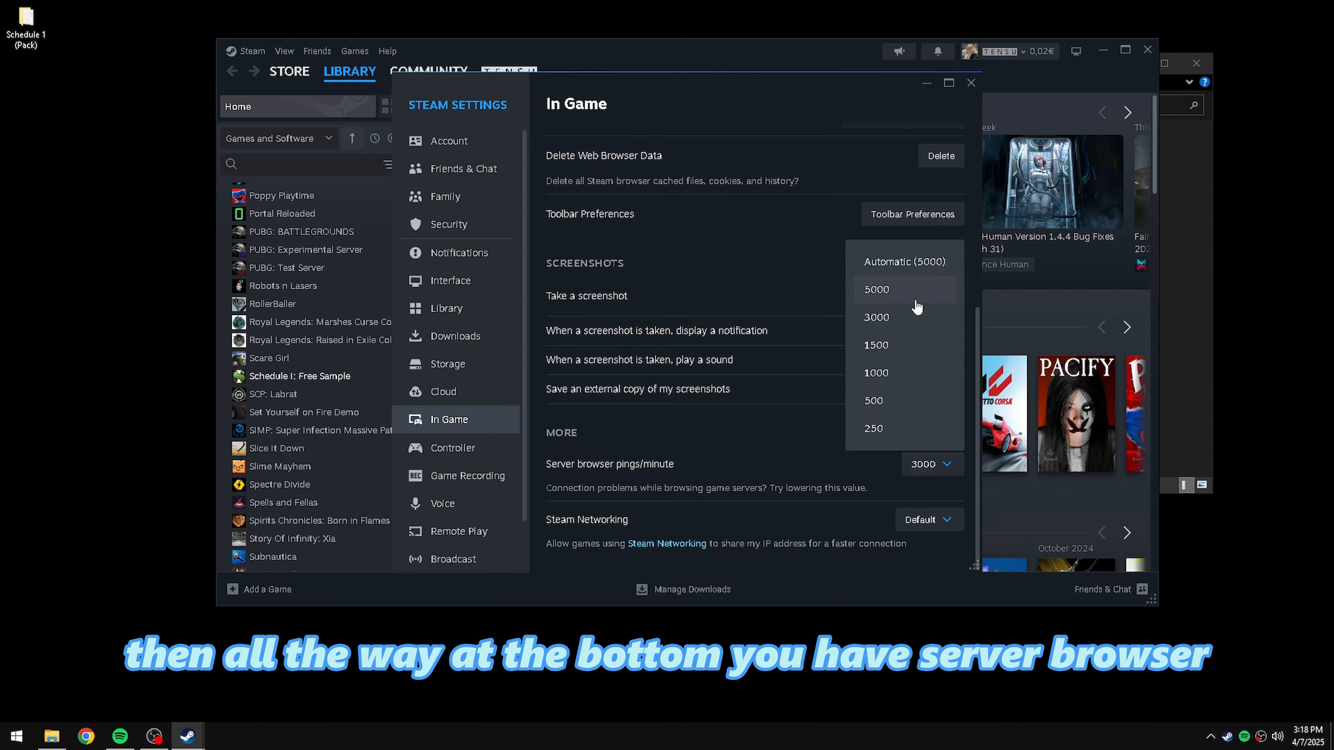
left_click(879, 292)
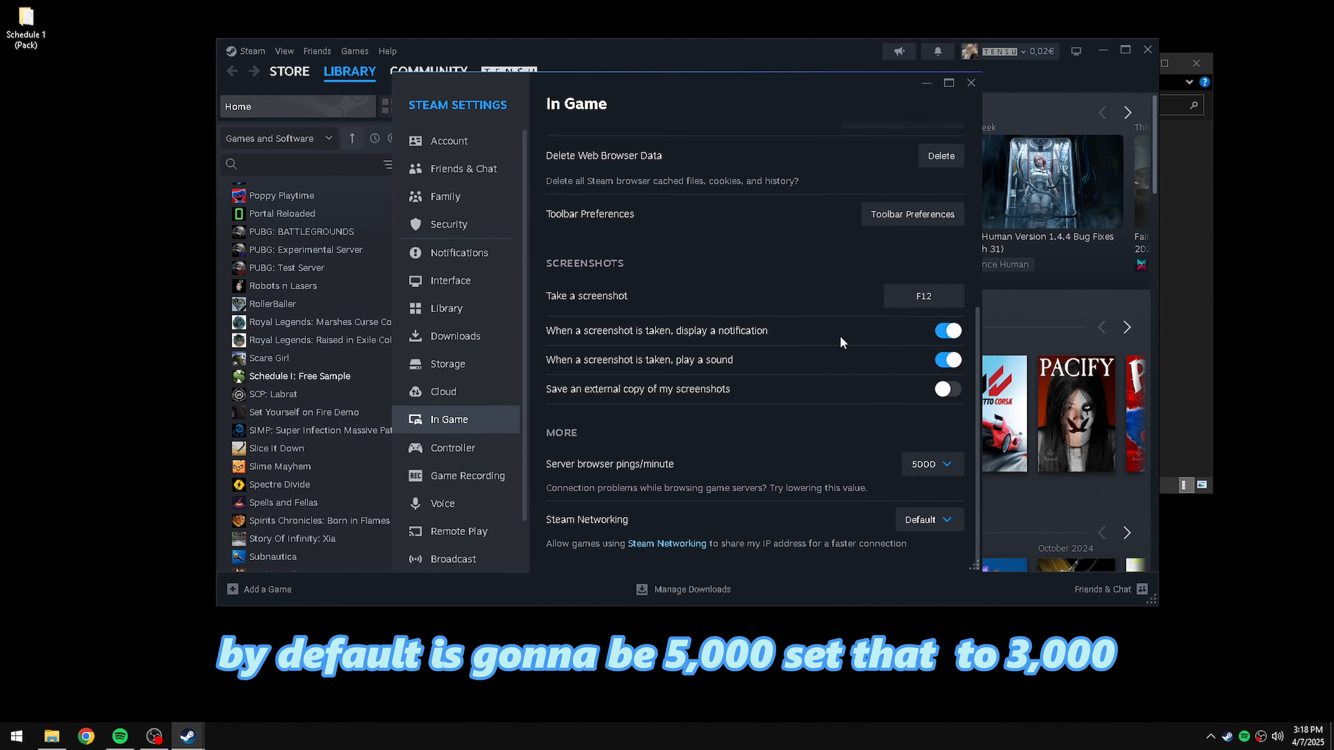
left_click(927, 465)
left_click(877, 318)
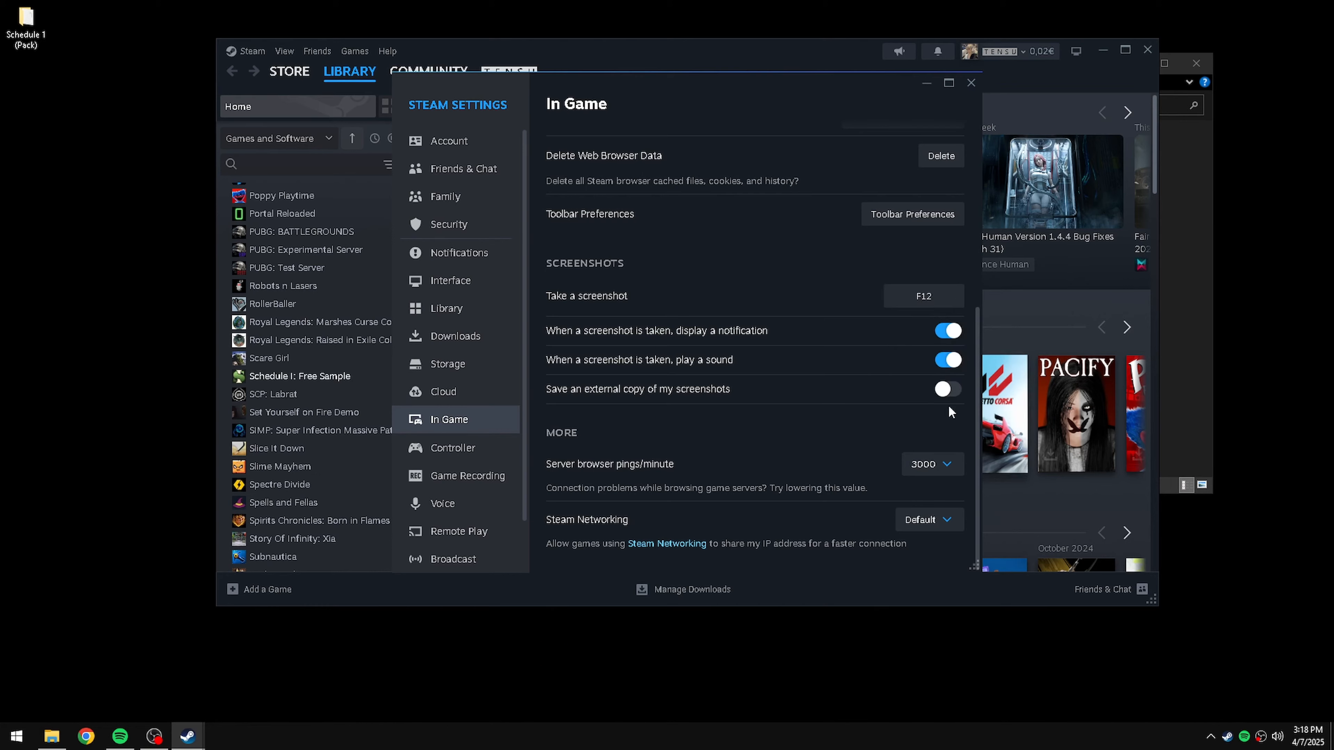
- Check the Game Recording, Remote Play and Broadcast settings, and close the Steam settings
left_click(465, 491)
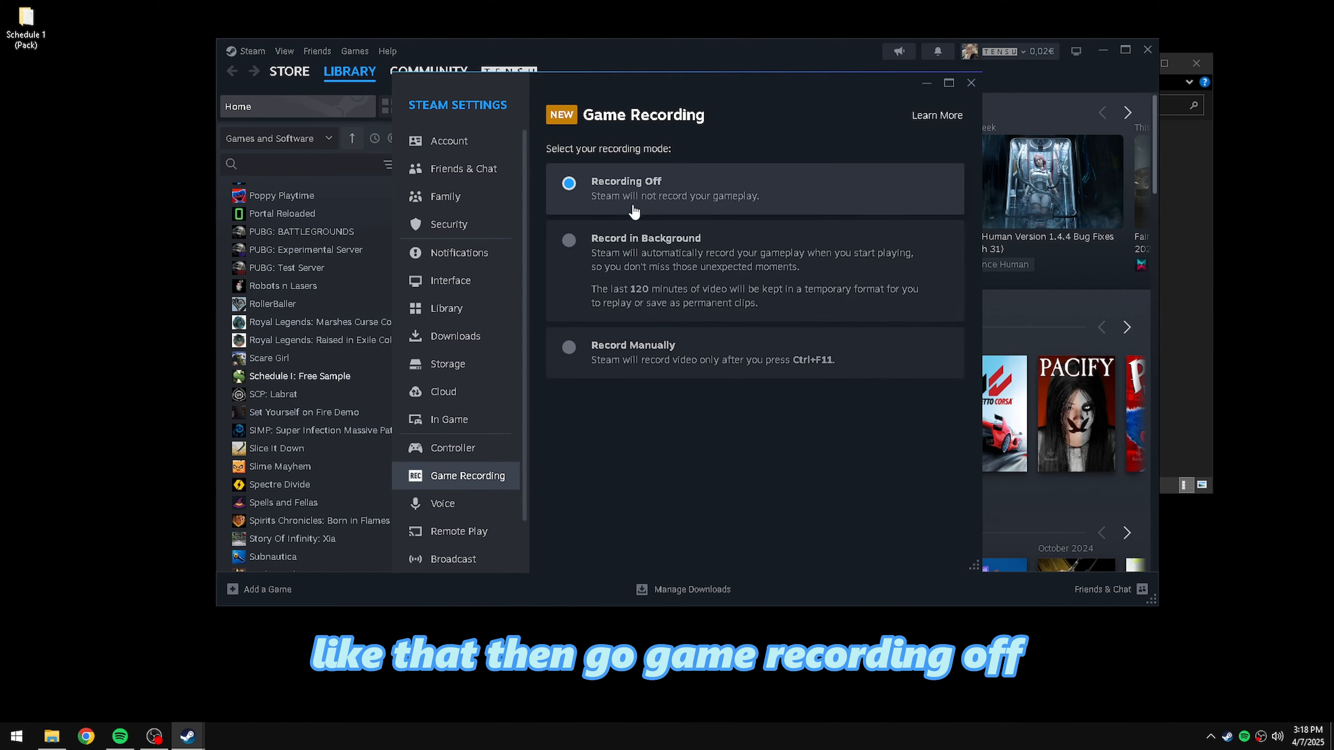
left_click(460, 531)
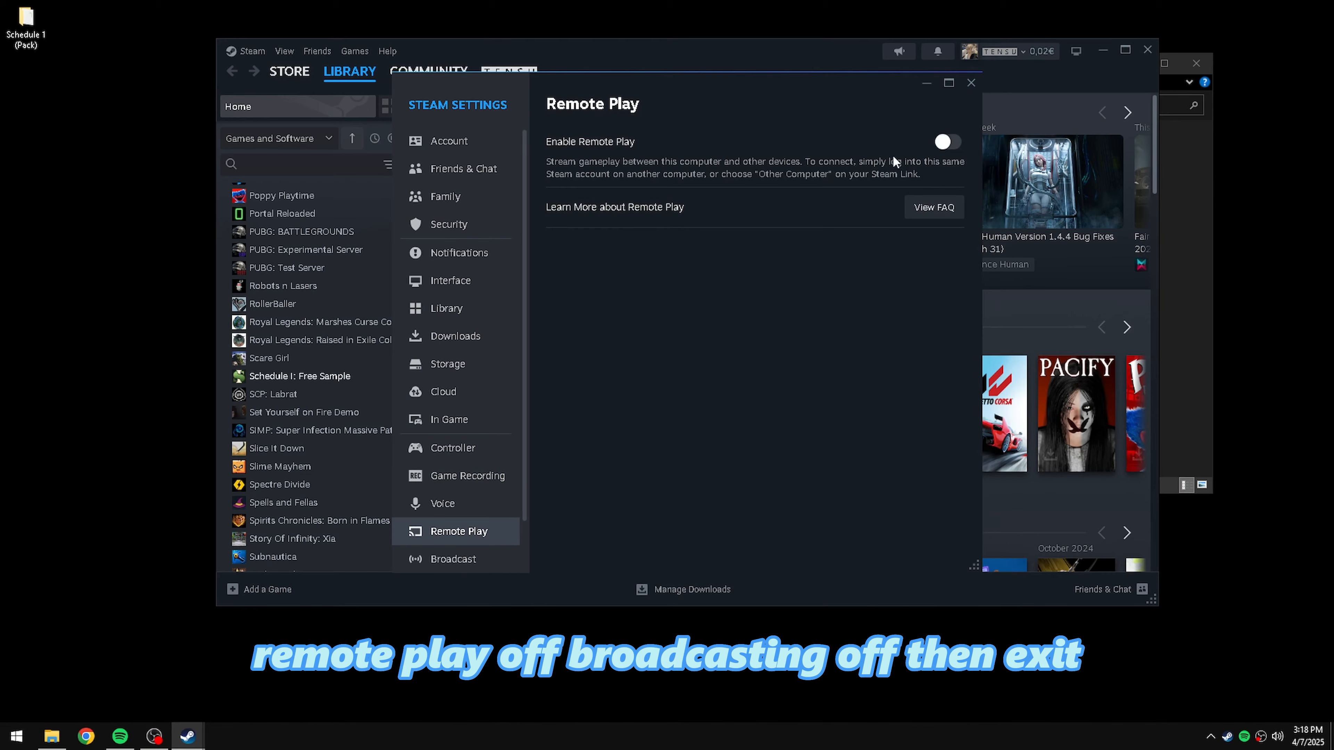
scroll(478, 526, "down", 1)
left_click(457, 504)
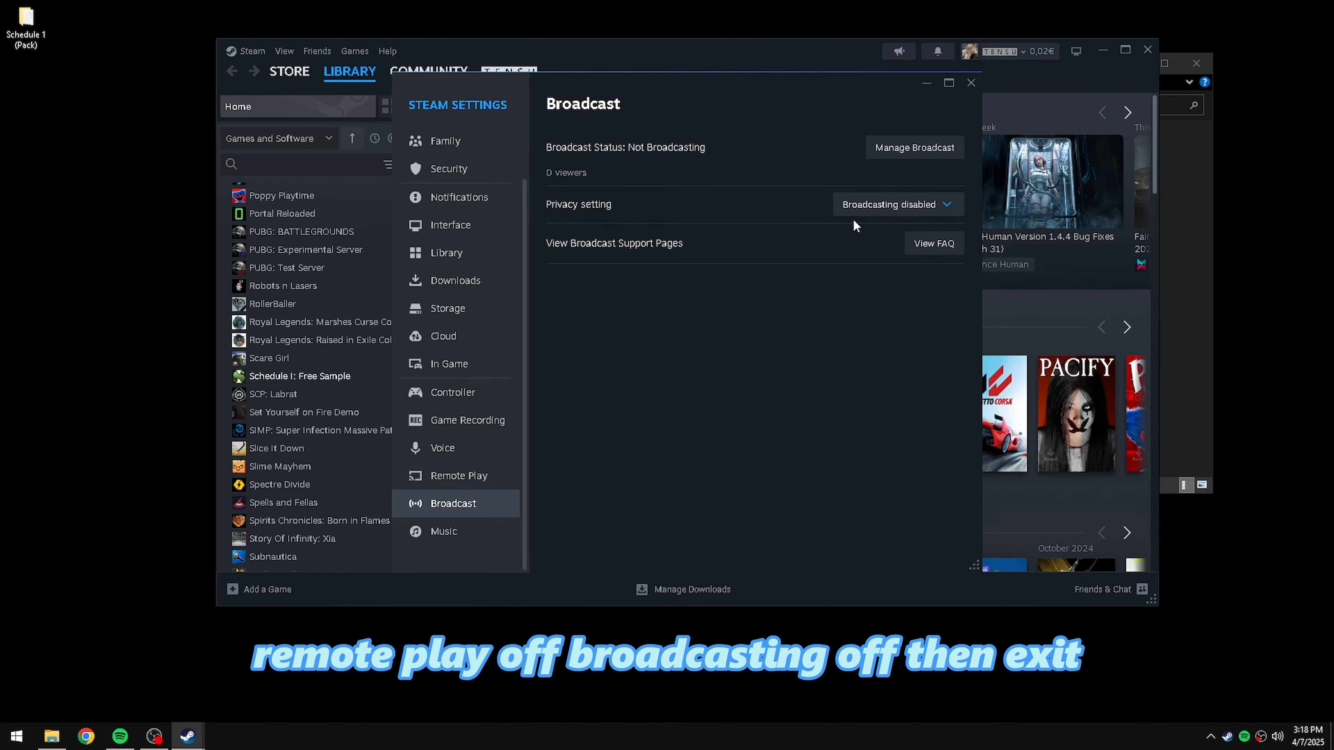
left_click(970, 84)
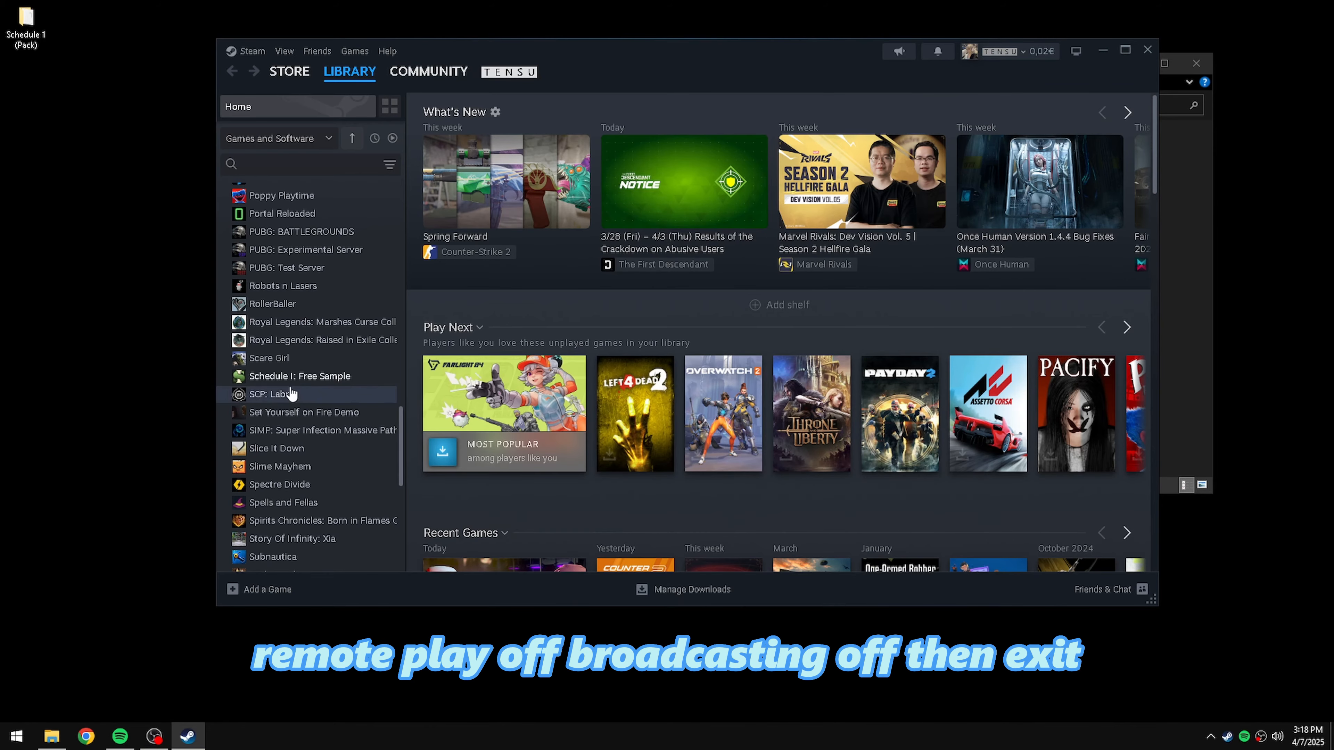
- Disable the in-game Steam Overlay in the properties of Schedule I: Free Sample
right_click(278, 376)
left_click(307, 479)
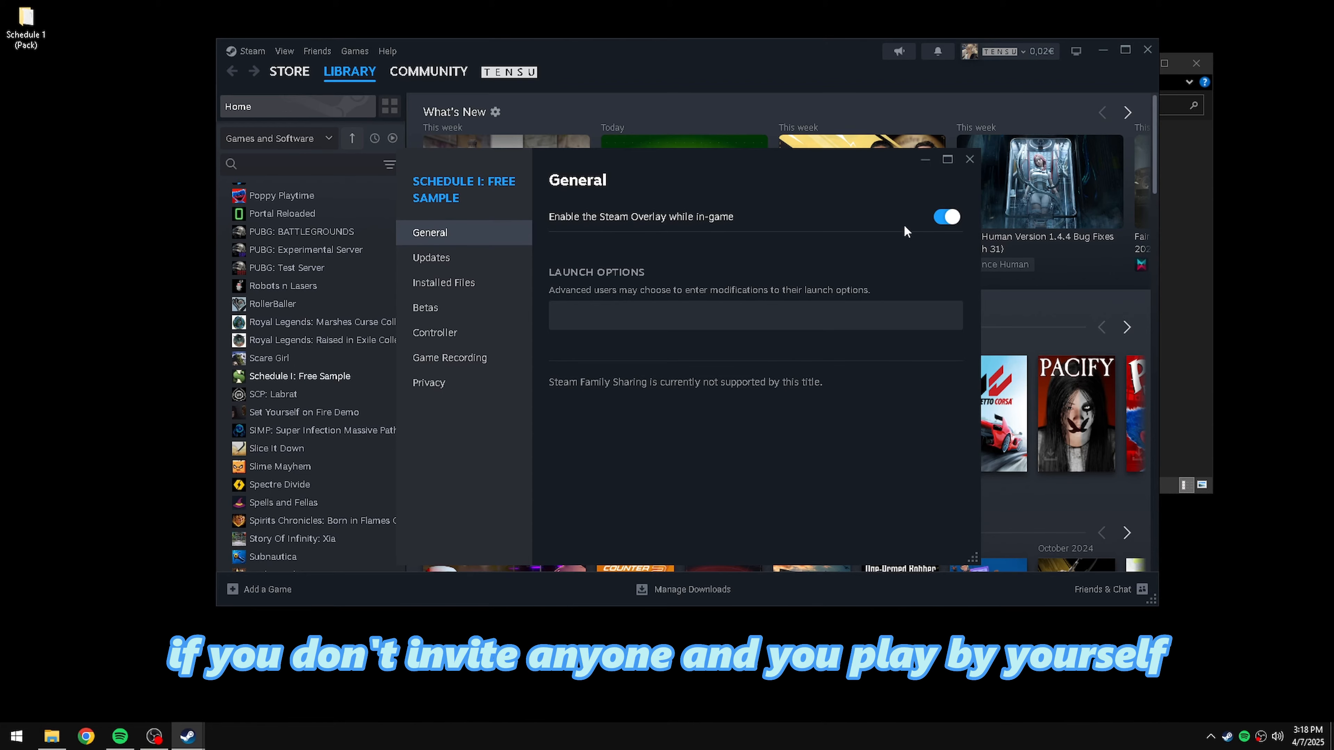
left_click(945, 216)
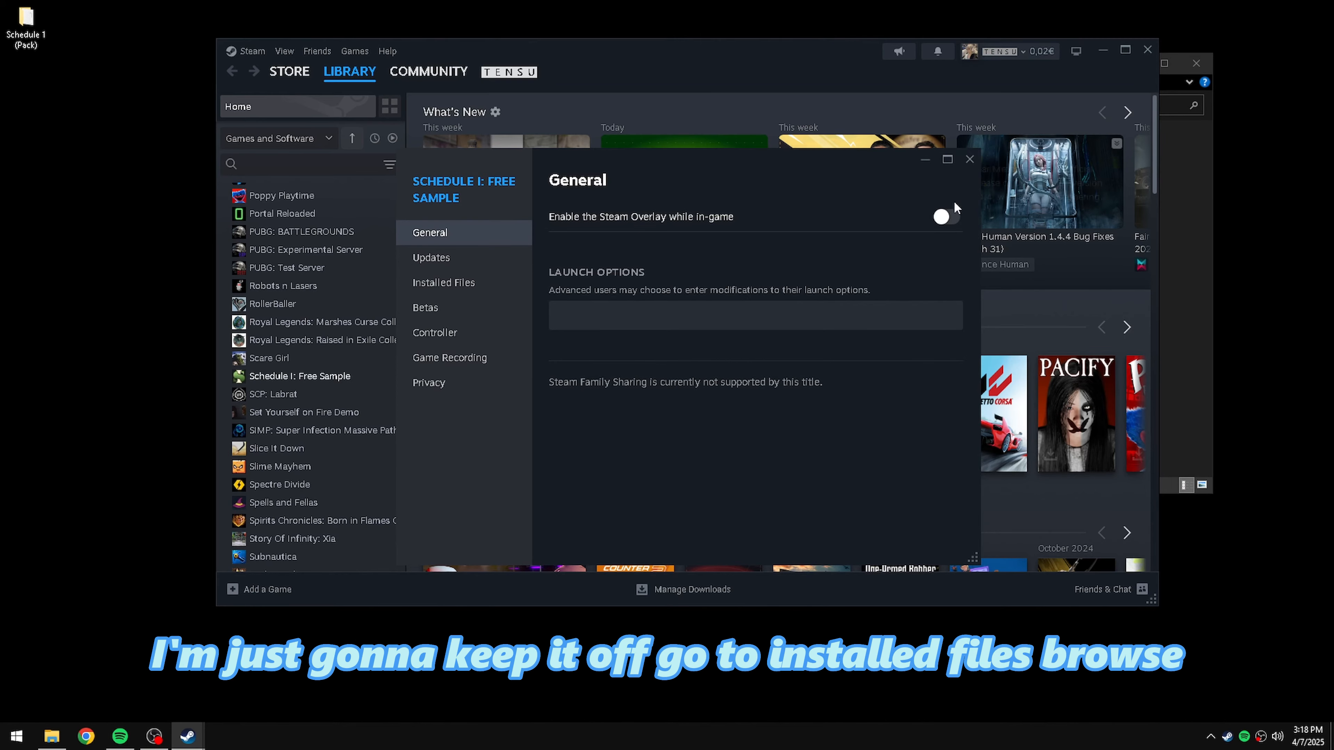
- Browse to the game's installed files and open the properties of Schedule I Free Sample.exe
left_click(460, 289)
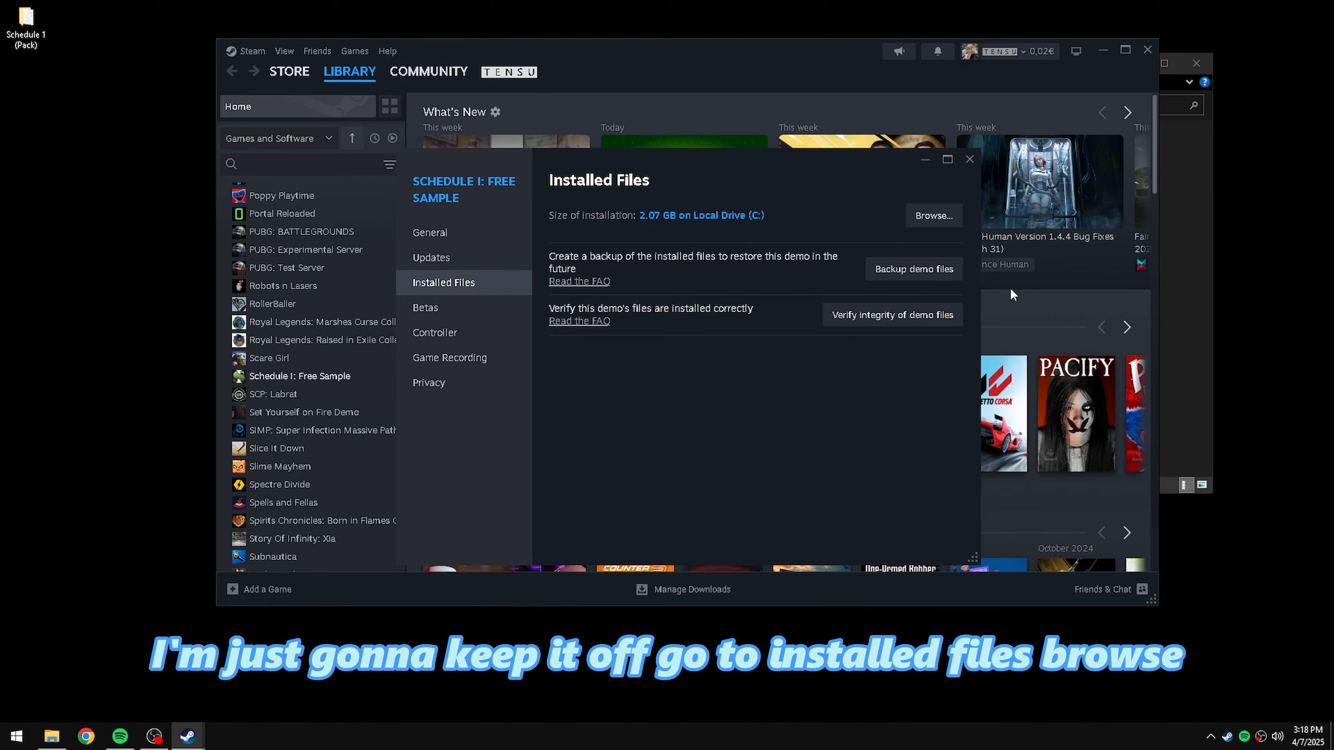
left_click(934, 216)
right_click(446, 190)
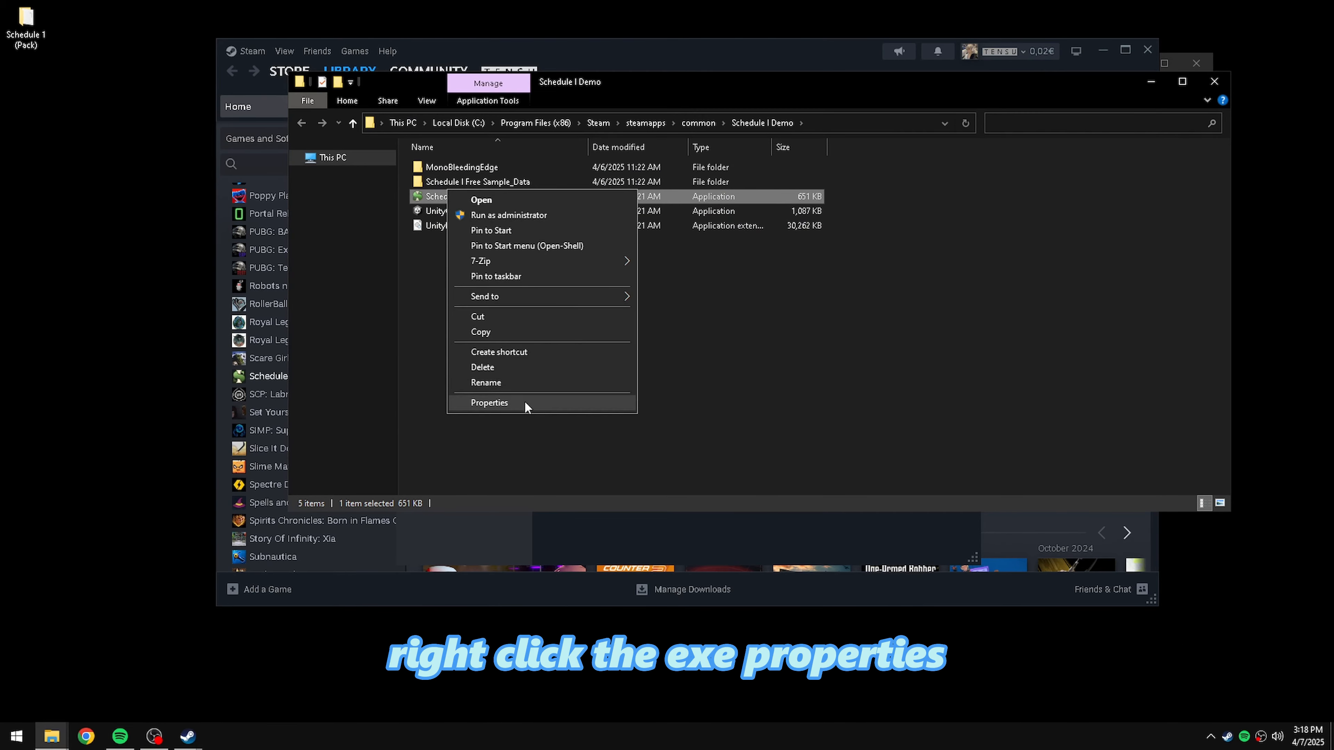
left_click(527, 404)
- Disable fullscreen optimizations for the executable, override high DPI scaling with Application, and apply the compatibility settings
left_click(522, 223)
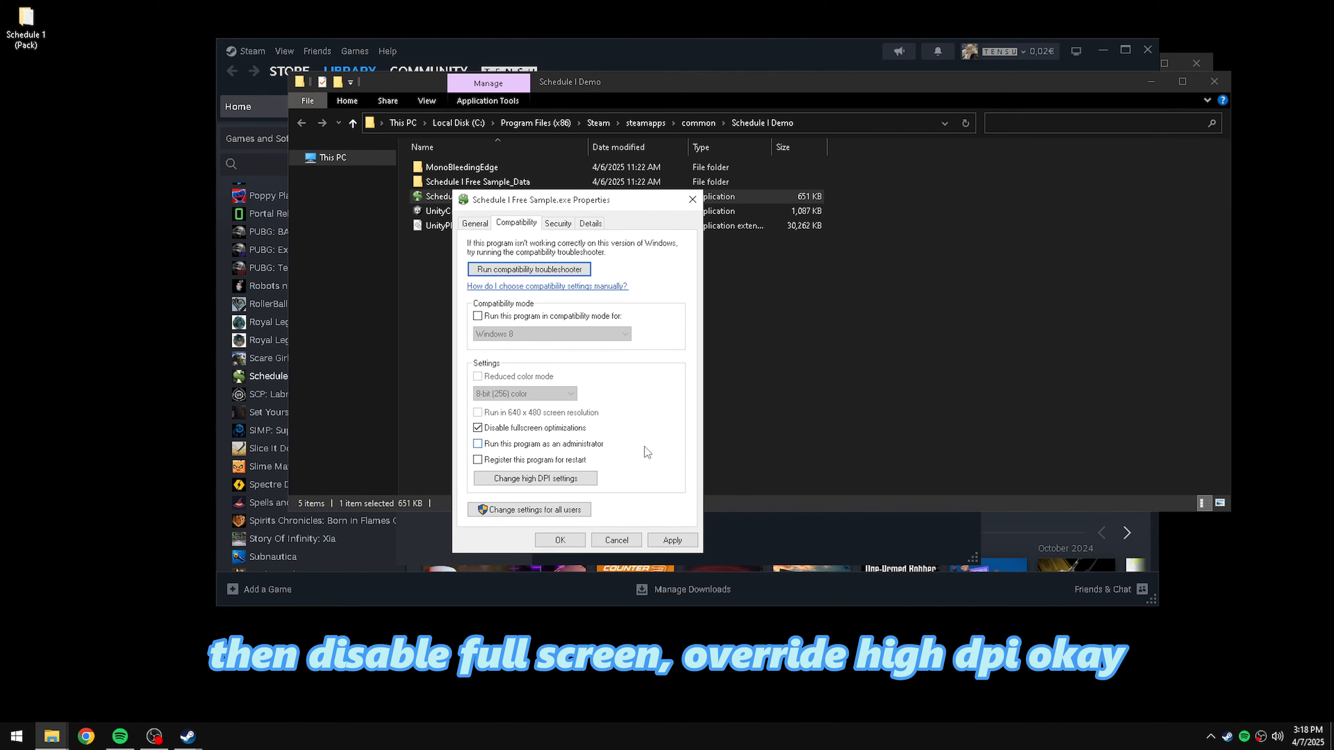
left_click(536, 478)
left_click(530, 468)
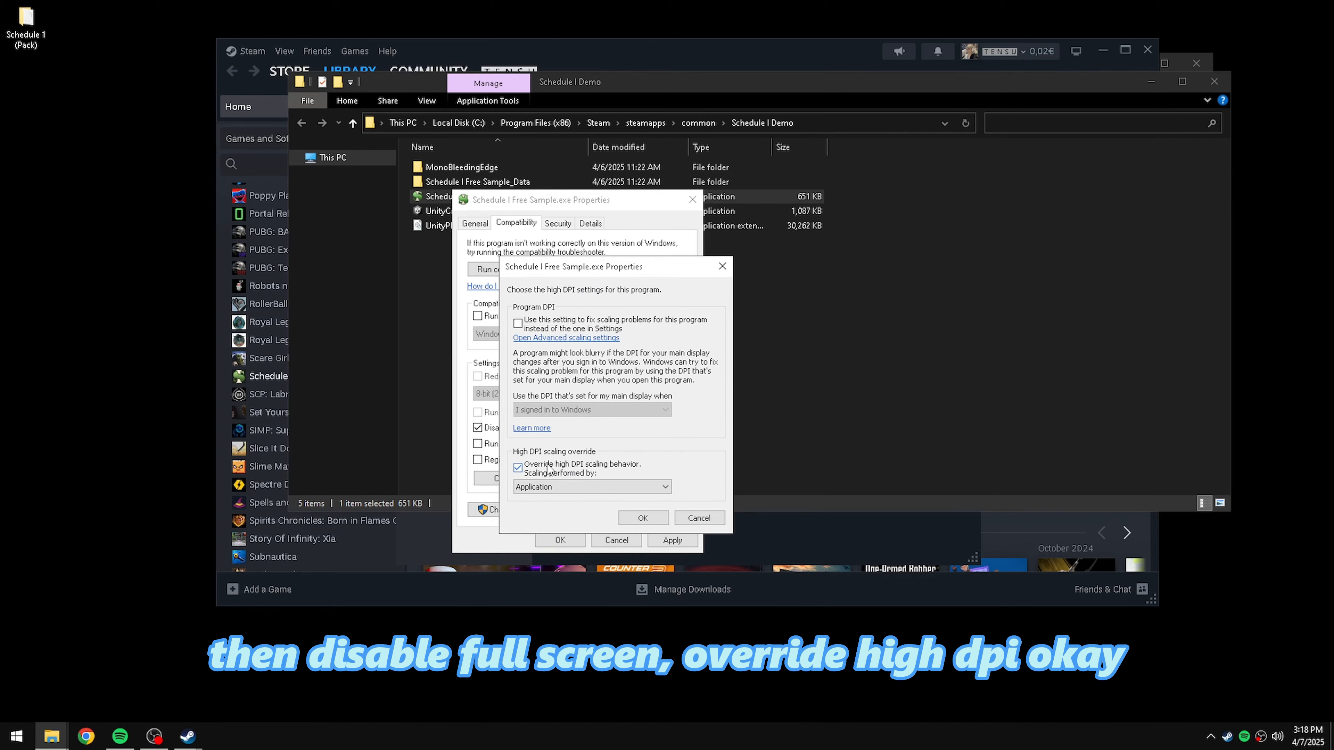
left_click(642, 518)
left_click(672, 540)
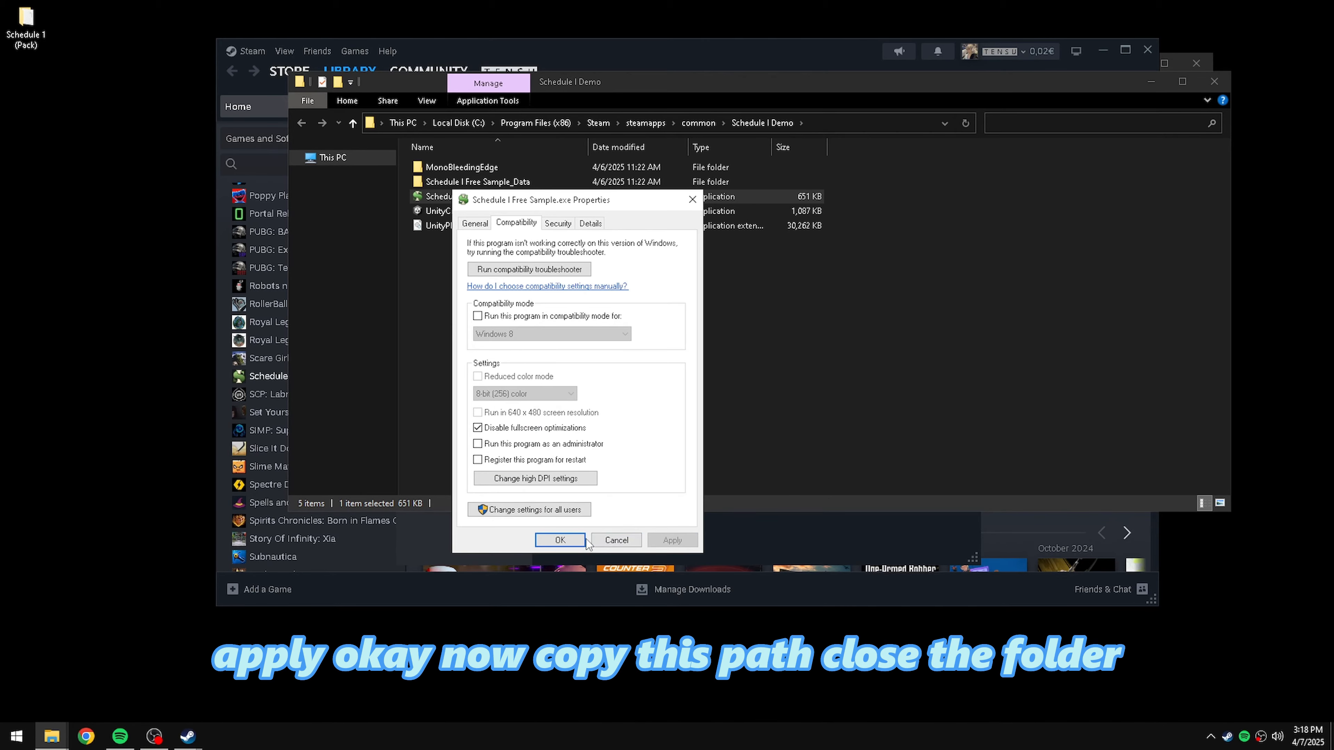
left_click(560, 540)
- Copy the Schedule I Demo folder path, close that folder, and open Nvidia Profile Inspector inside the pack's 2. GPU folder
left_click(817, 125)
left_click(1214, 82)
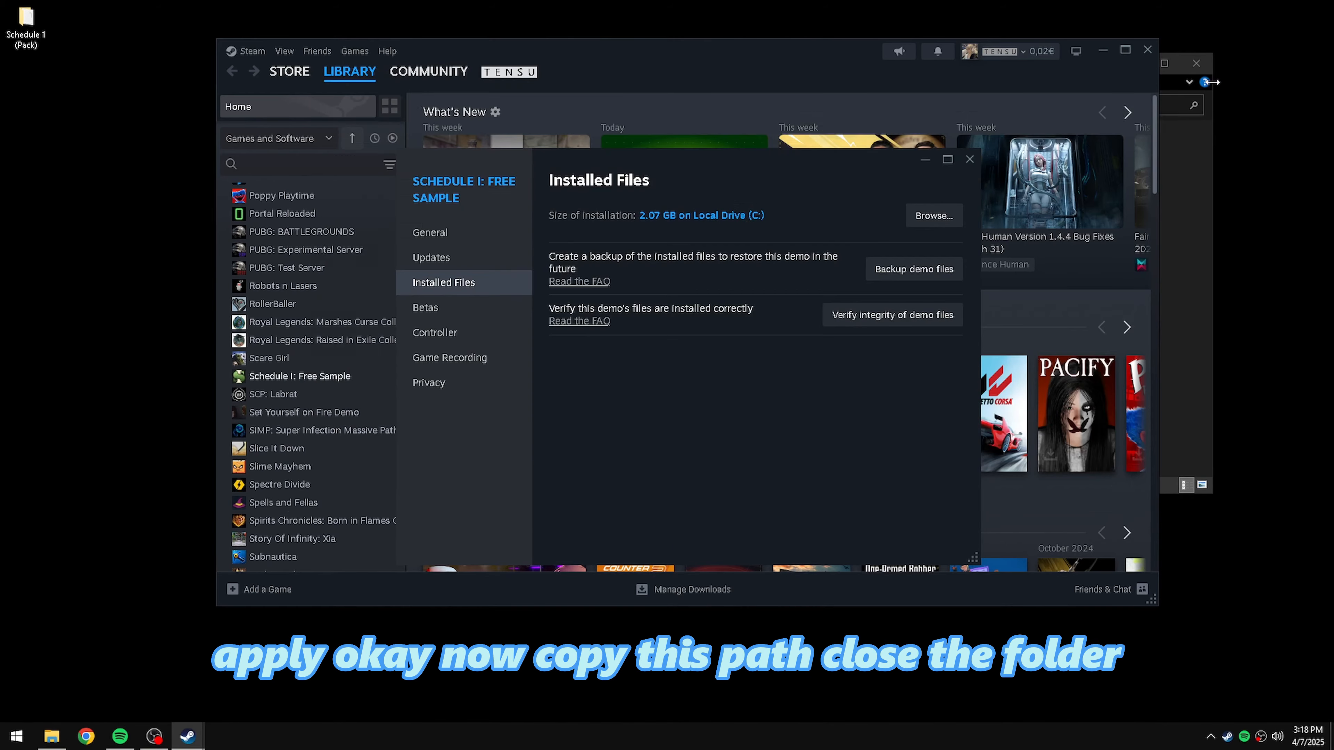
double_click(25, 23)
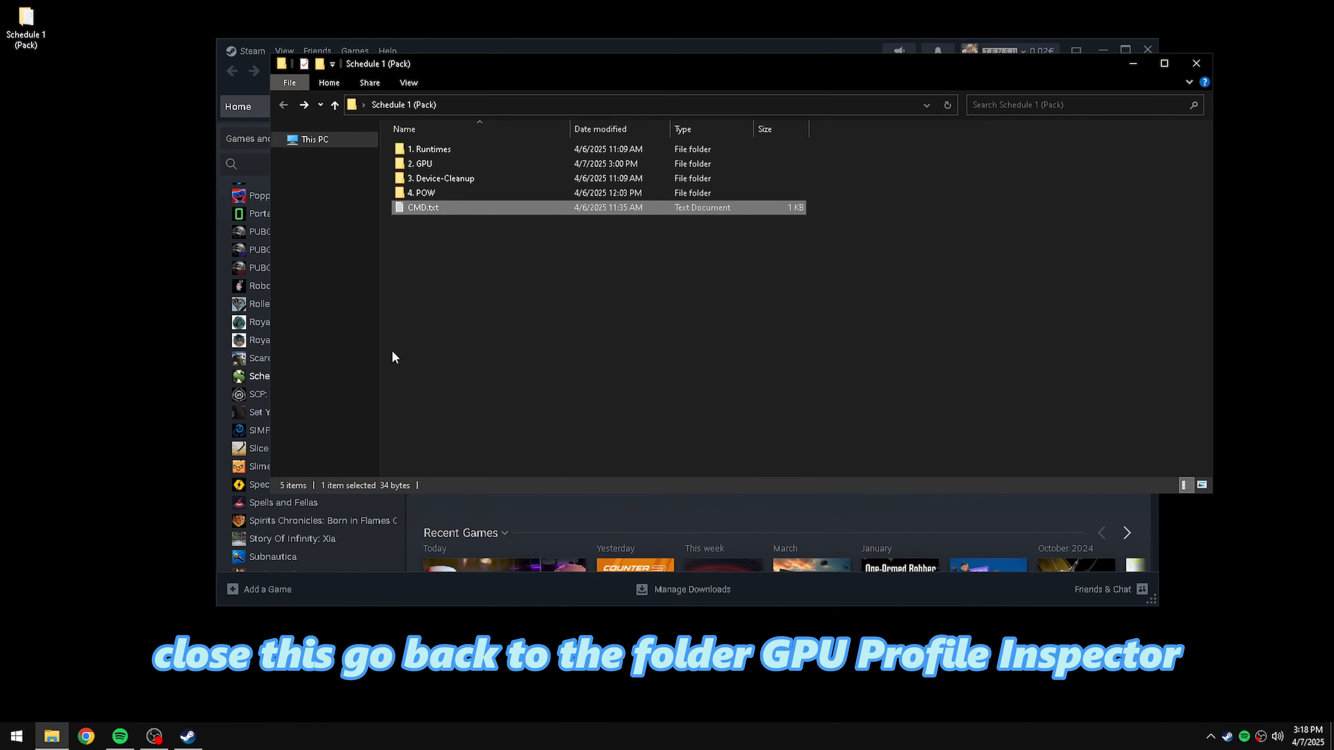
left_click(443, 164)
double_click(443, 164)
double_click(620, 149)
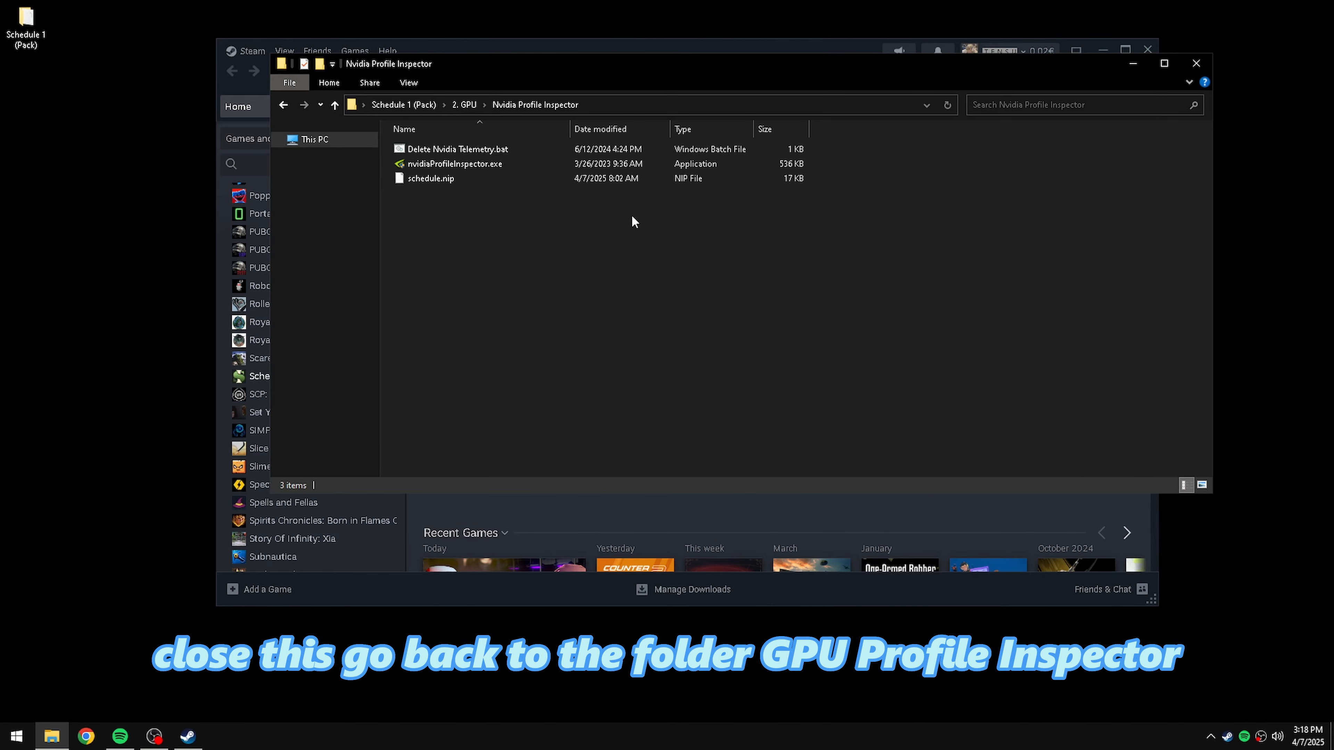
- Launch nvidiaProfileInspector.exe and create a new driver profile named Schedule1
double_click(418, 164)
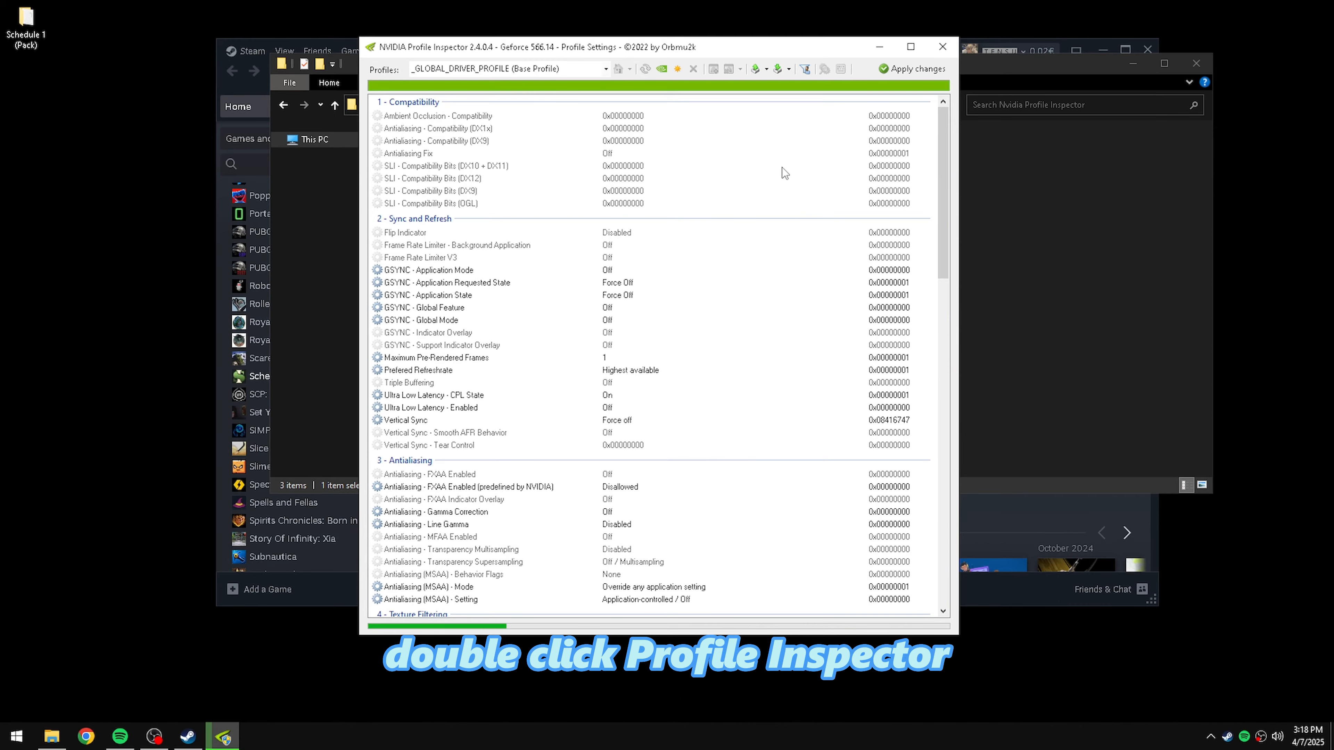
left_click(677, 70)
type("Schedule1")
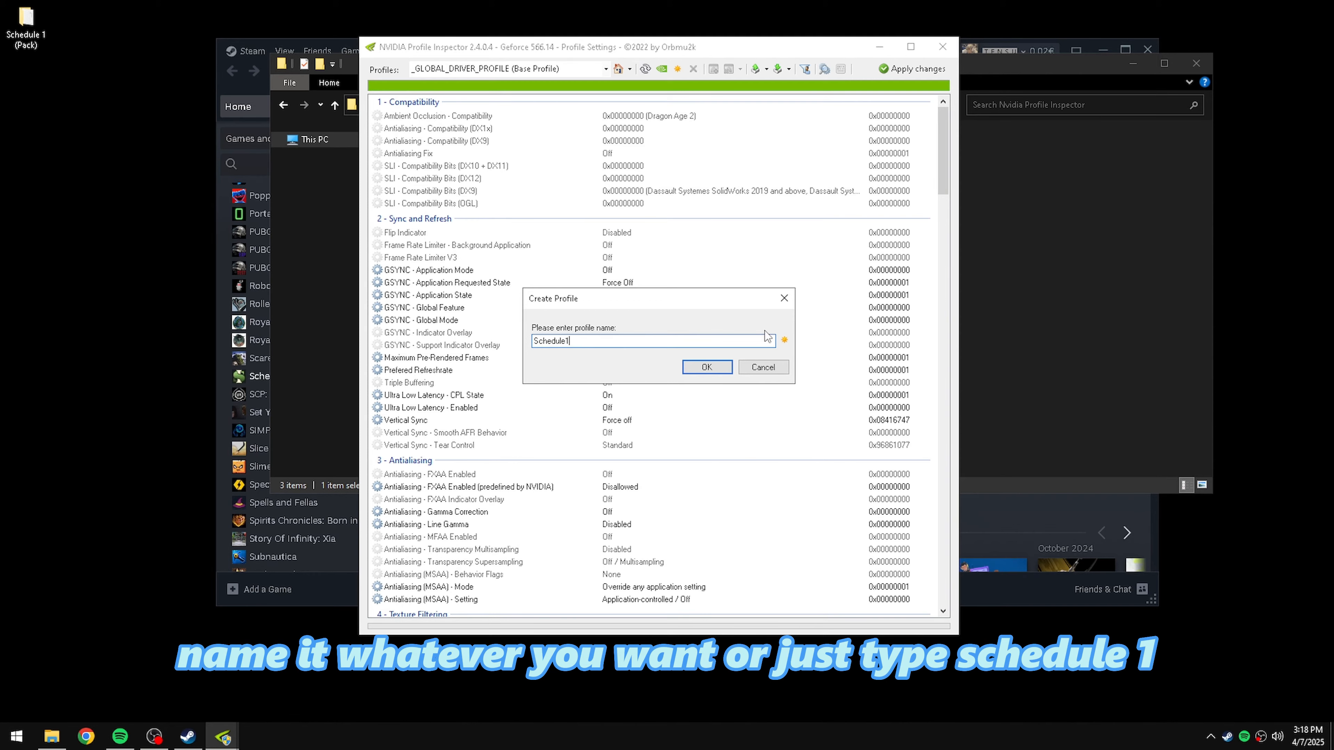
left_click(706, 367)
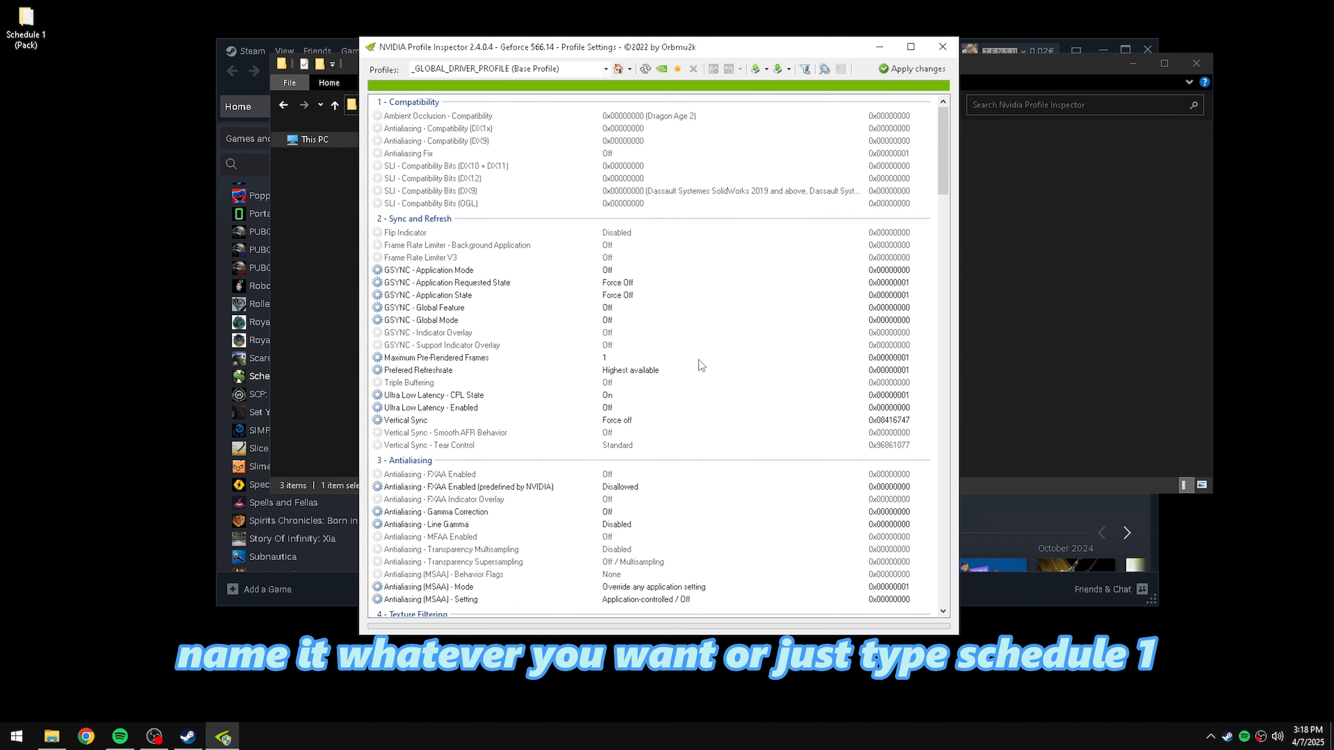
- Add Schedule I Free Sample.exe from the Schedule I Demo folder as the application of the Schedule1 profile
left_click(713, 68)
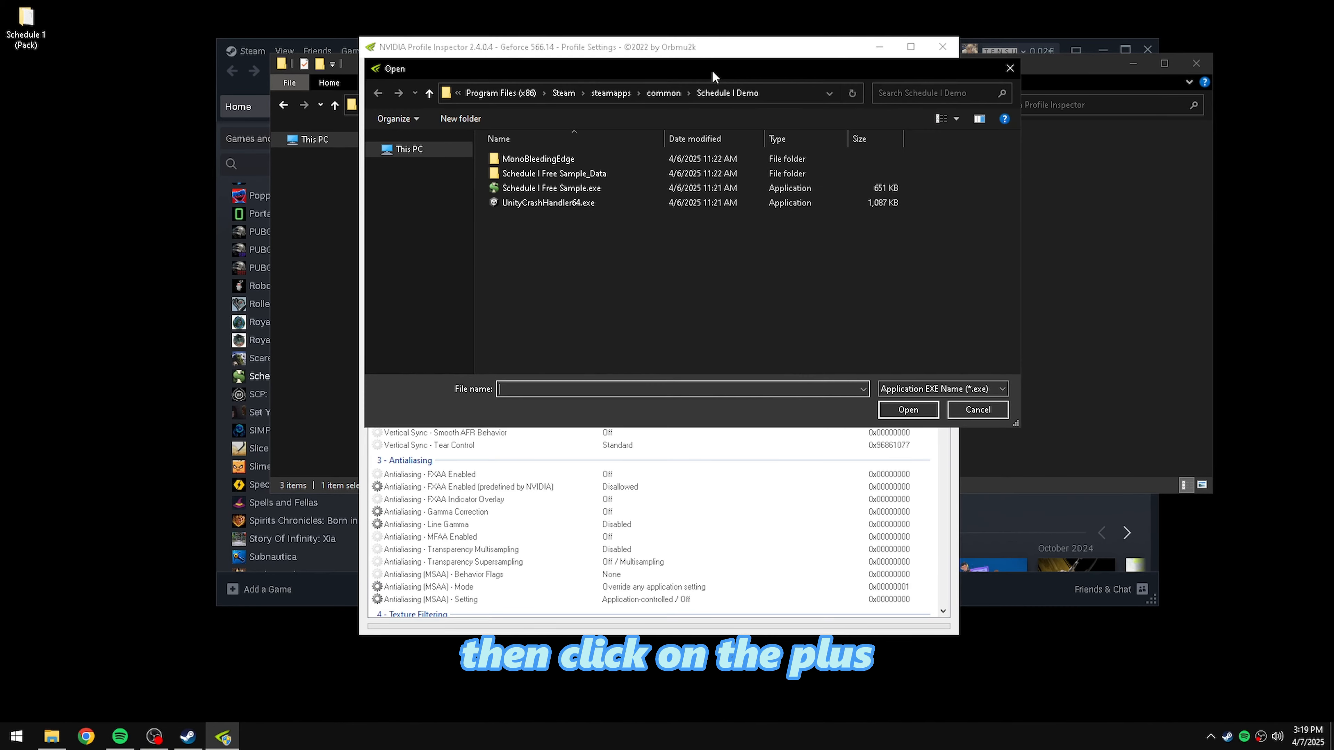
left_click(785, 93)
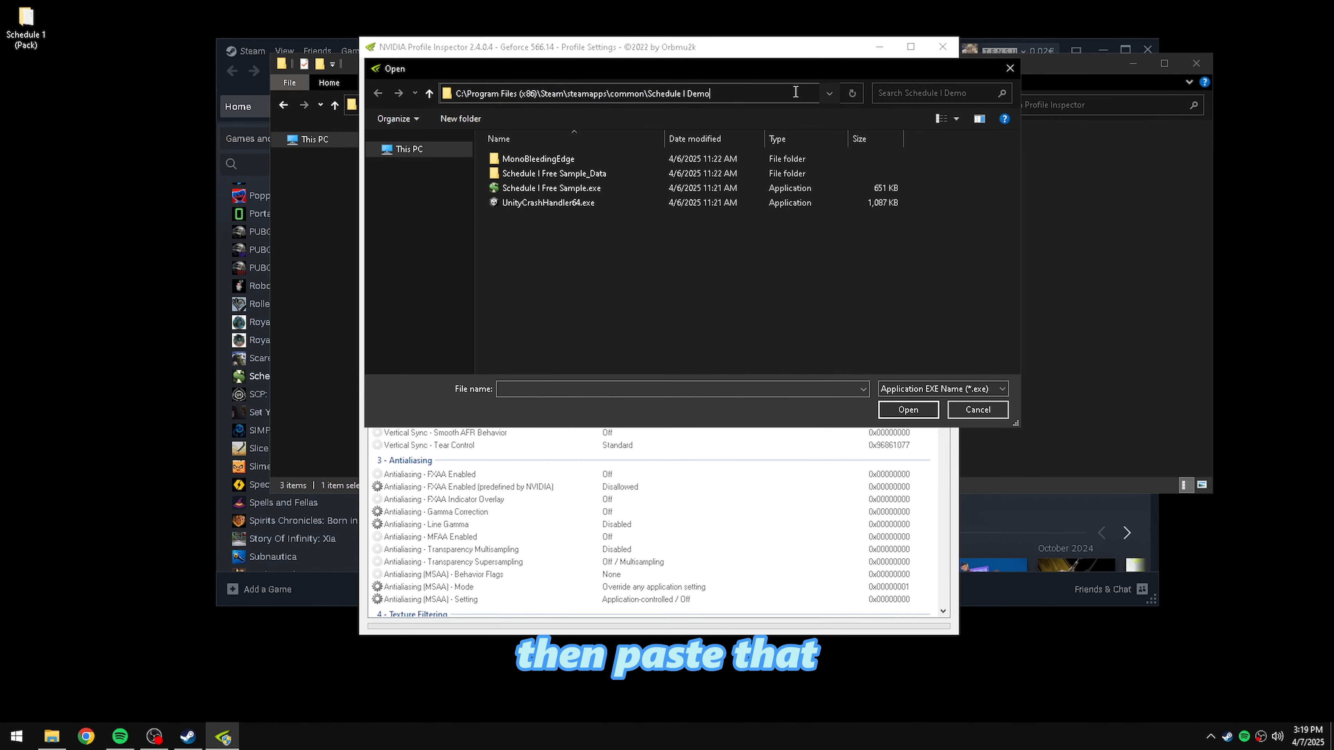
key("Escape")
left_click(573, 185)
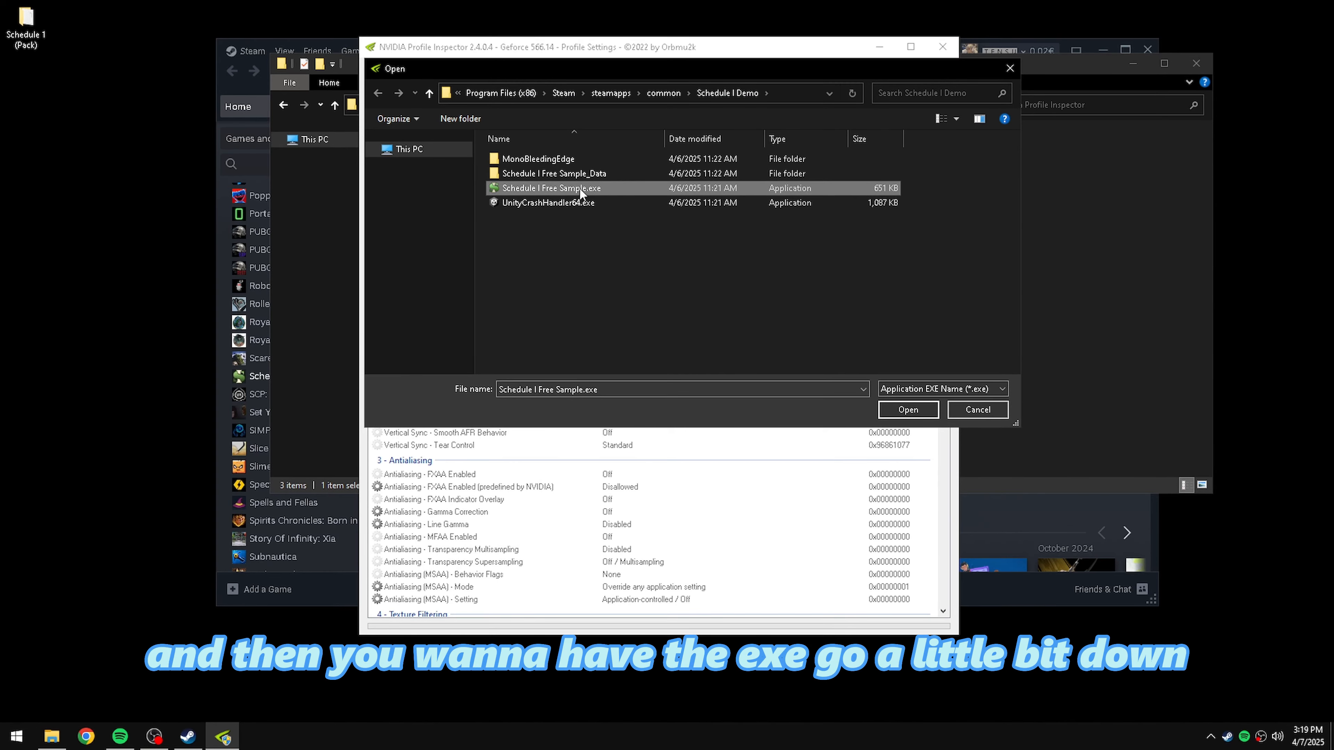
left_click(909, 412)
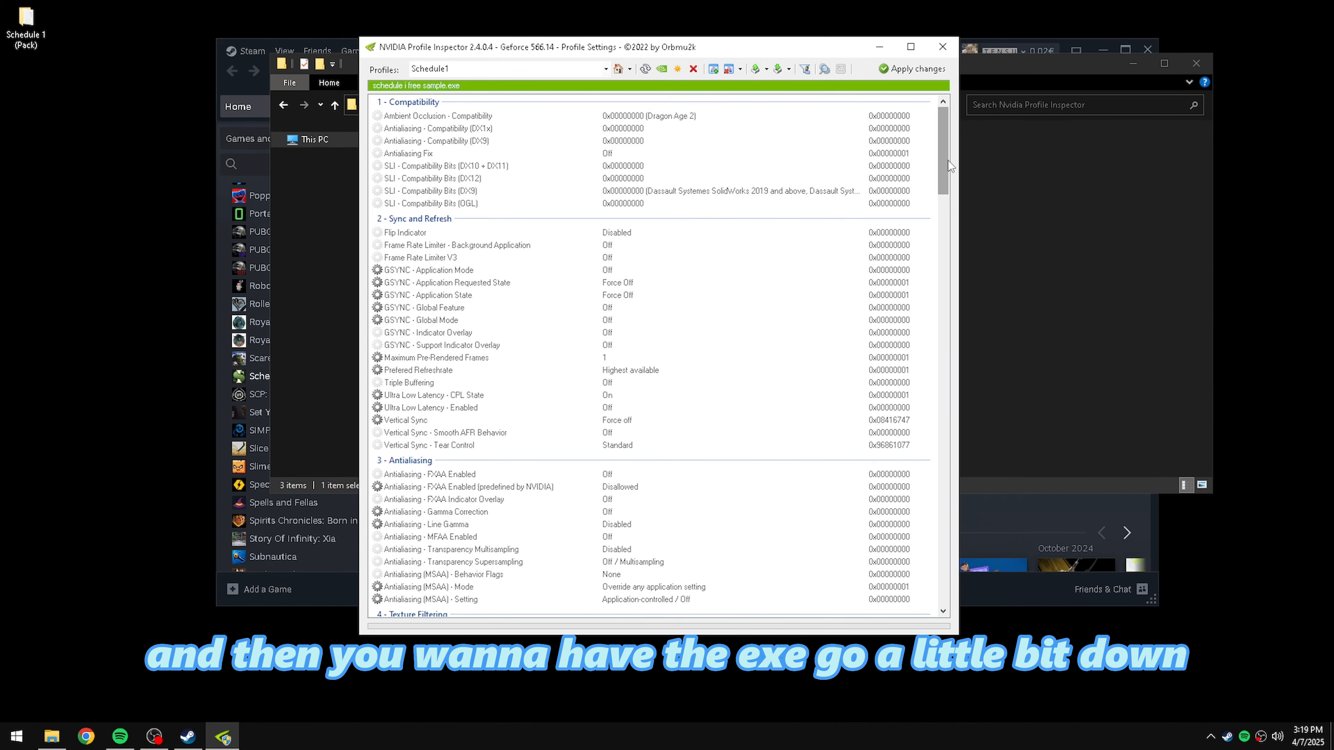
- Set Antialiasing - Transparency Supersampling to 0x00000008 AA_MODE_REPLAY_MODE_ALL in the Schedule1 profile
scroll(950, 181, "down", 8)
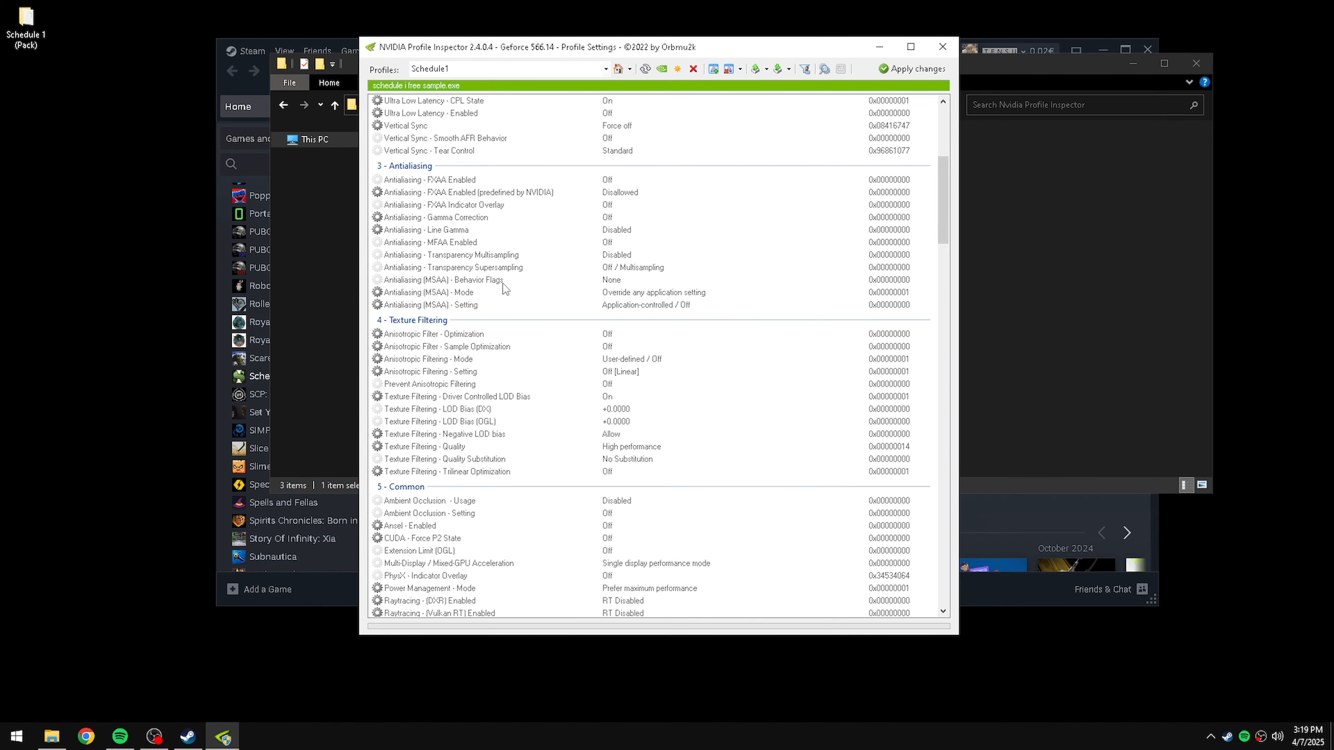
left_click(668, 271)
left_click(858, 268)
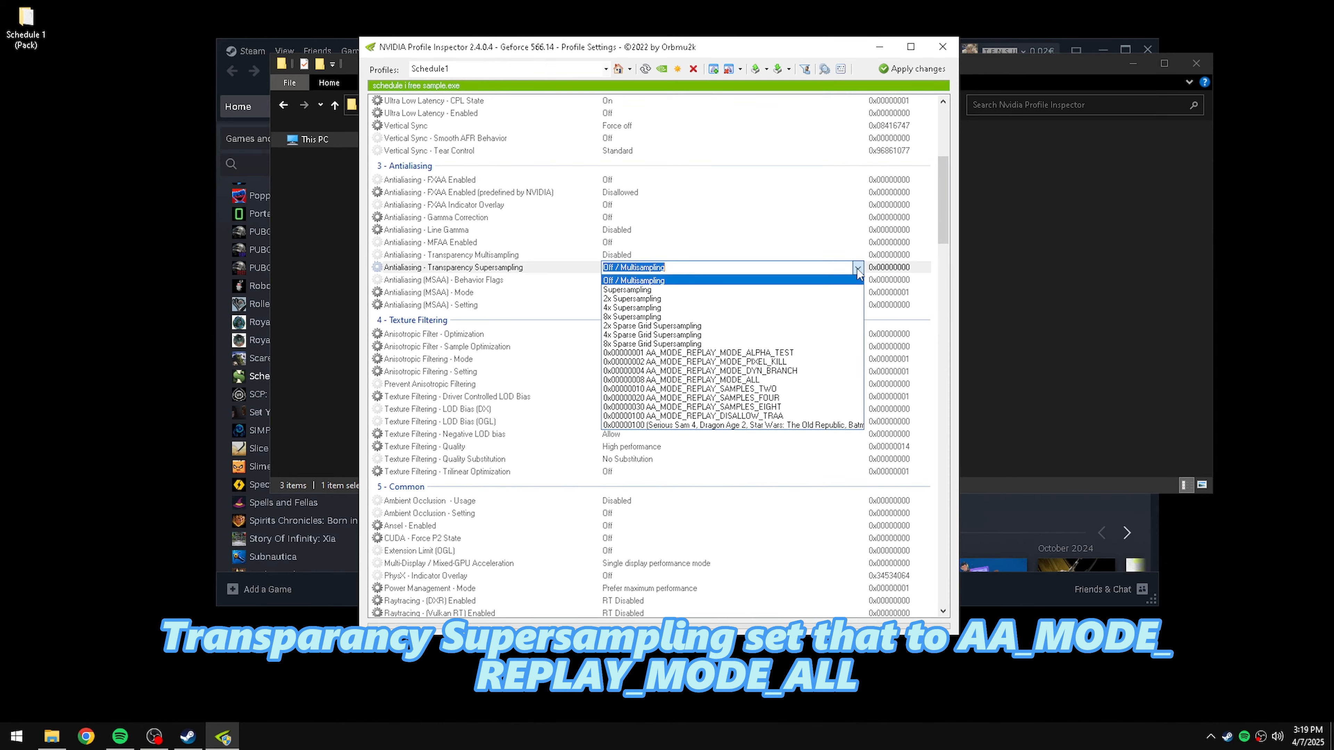
left_click(671, 379)
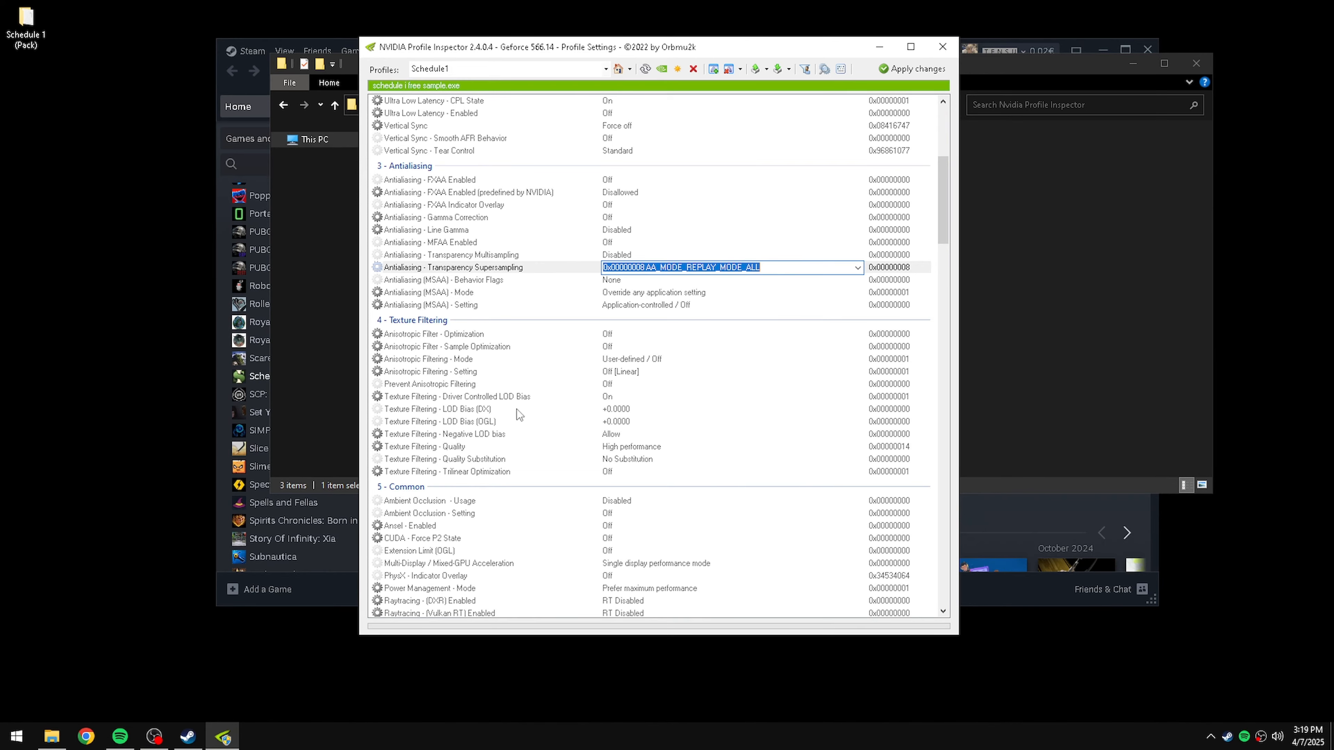
- Set Texture Filtering - LOD Bias (DX) and LOD Bias (OGL) both to +0.3750 and apply the profile changes
left_click(655, 409)
left_click(857, 410)
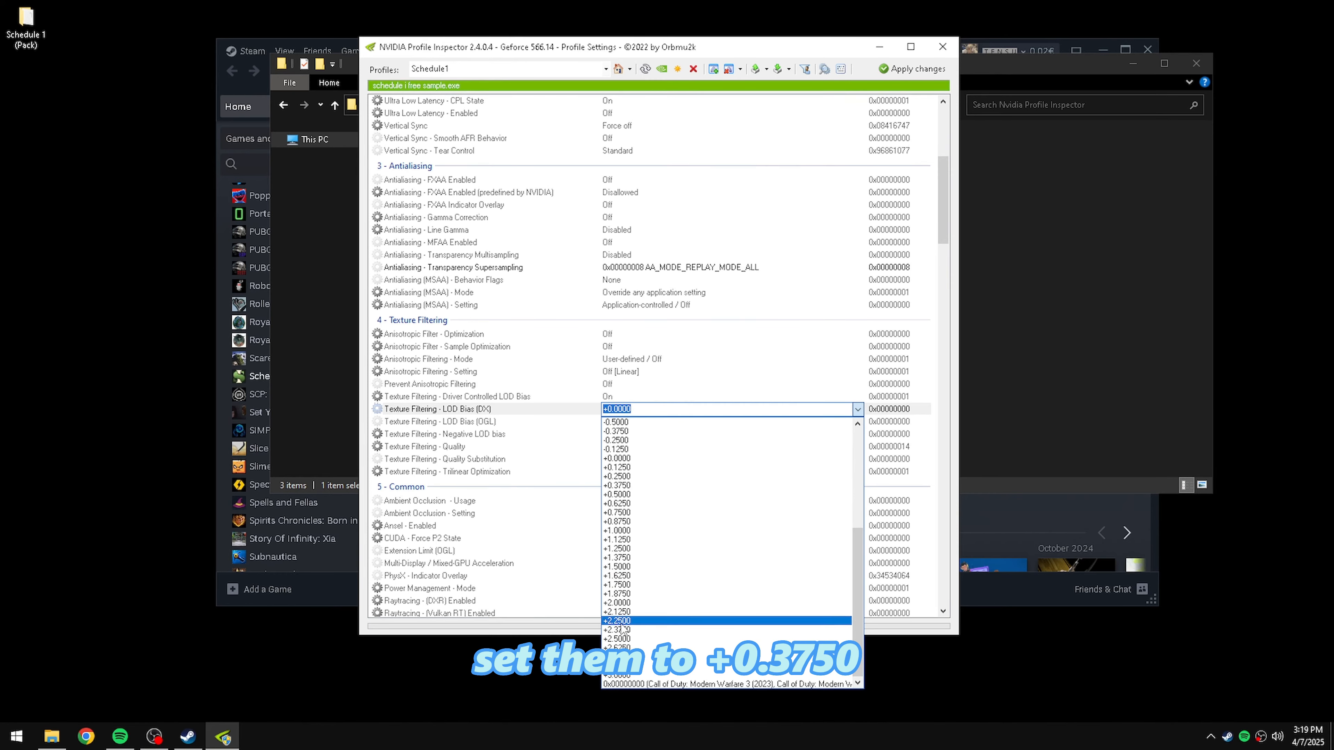
left_click(626, 485)
left_click(625, 421)
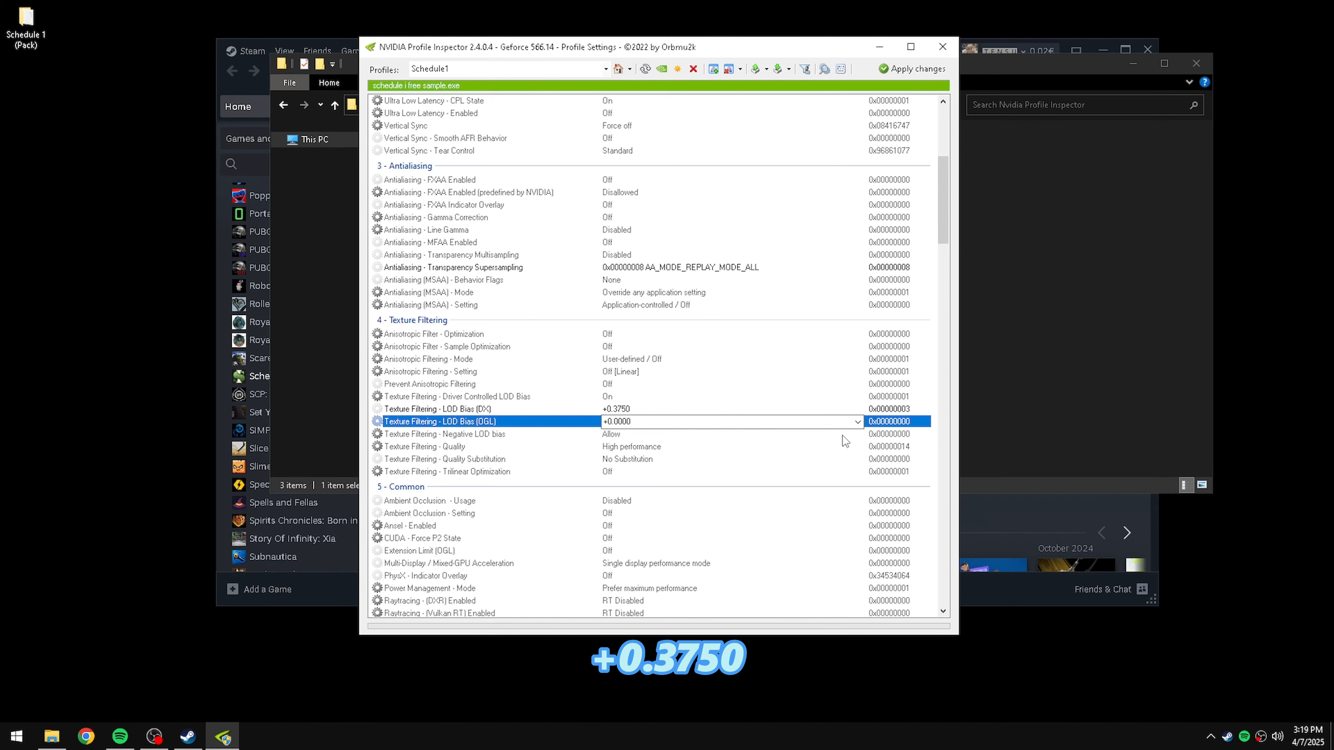
left_click(858, 422)
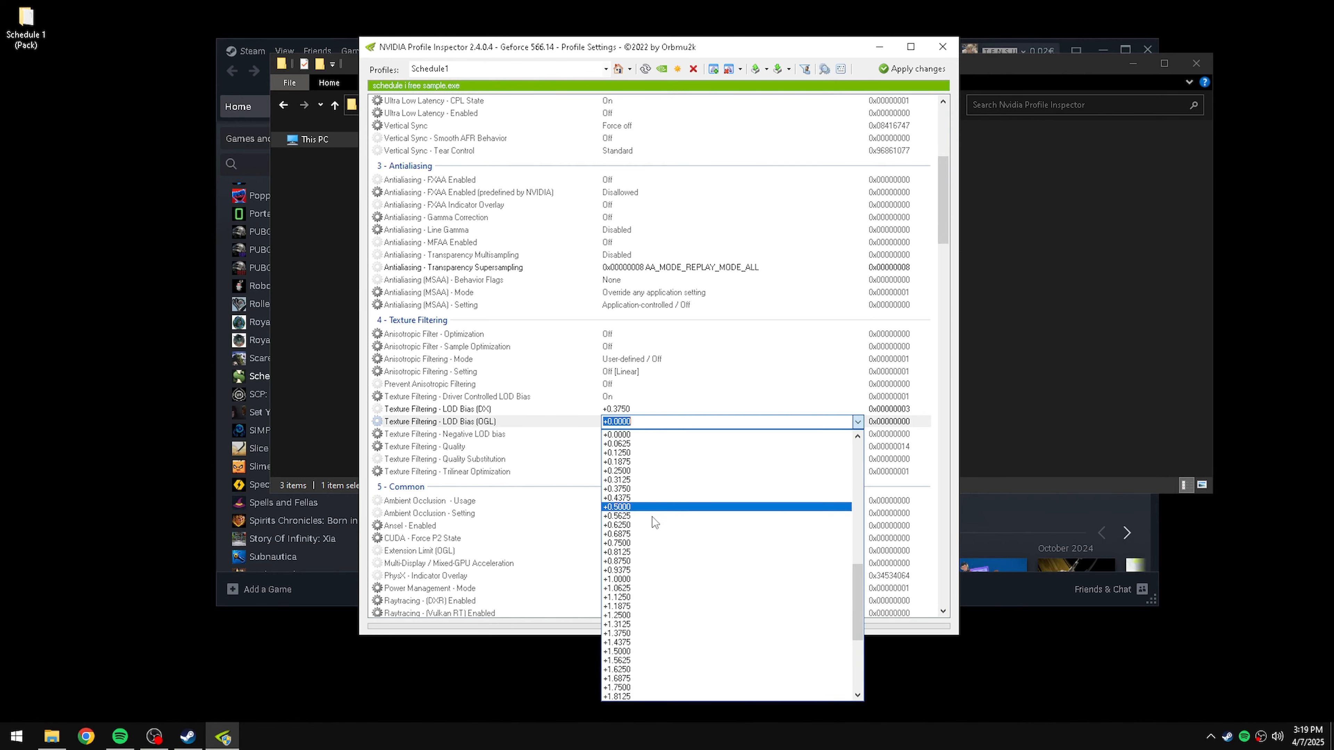
left_click(628, 489)
left_click(912, 69)
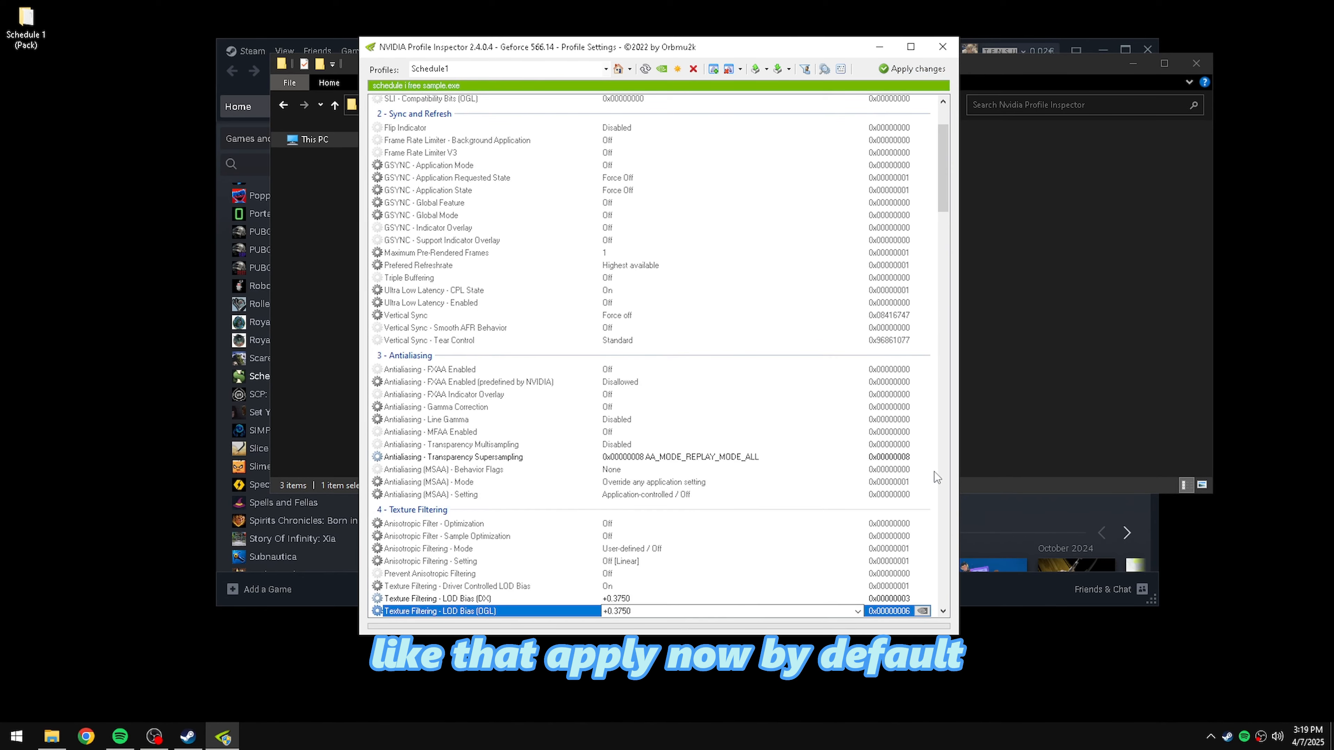
- Review the higher values offered for Texture Filtering - LOD Bias (DX), keep +0.3750 and reapply the profile
left_click_drag(944, 143, 945, 201)
left_click(857, 247)
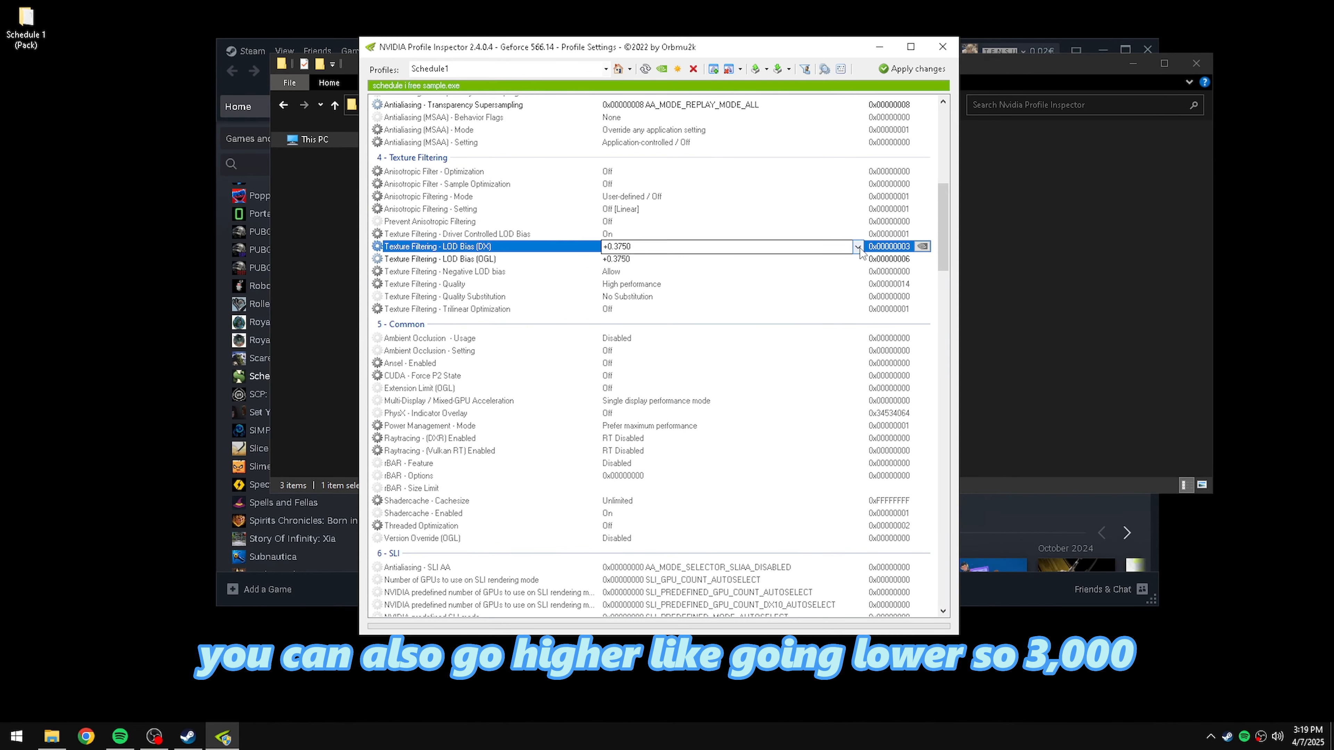
left_click(857, 247)
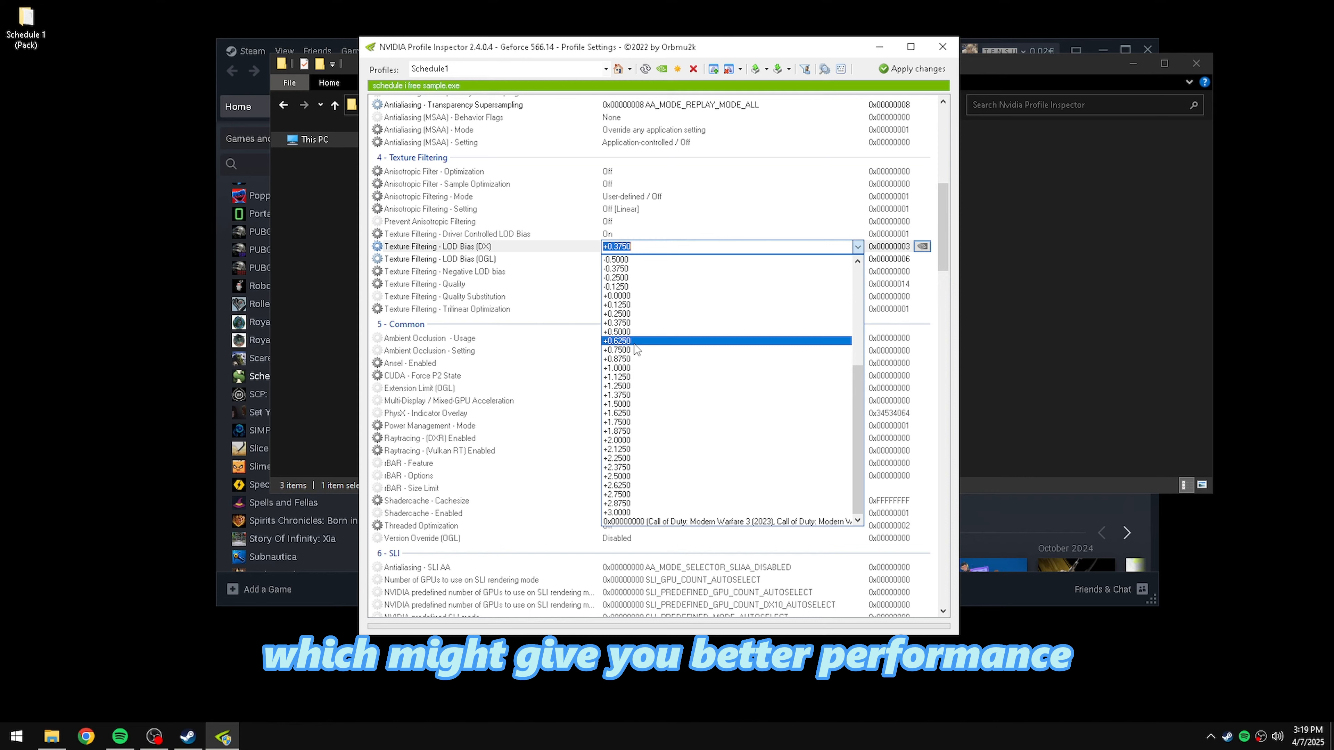
mouse_move(862, 405)
left_mouse_down()
mouse_move(860, 283)
mouse_move(861, 422)
left_mouse_up()
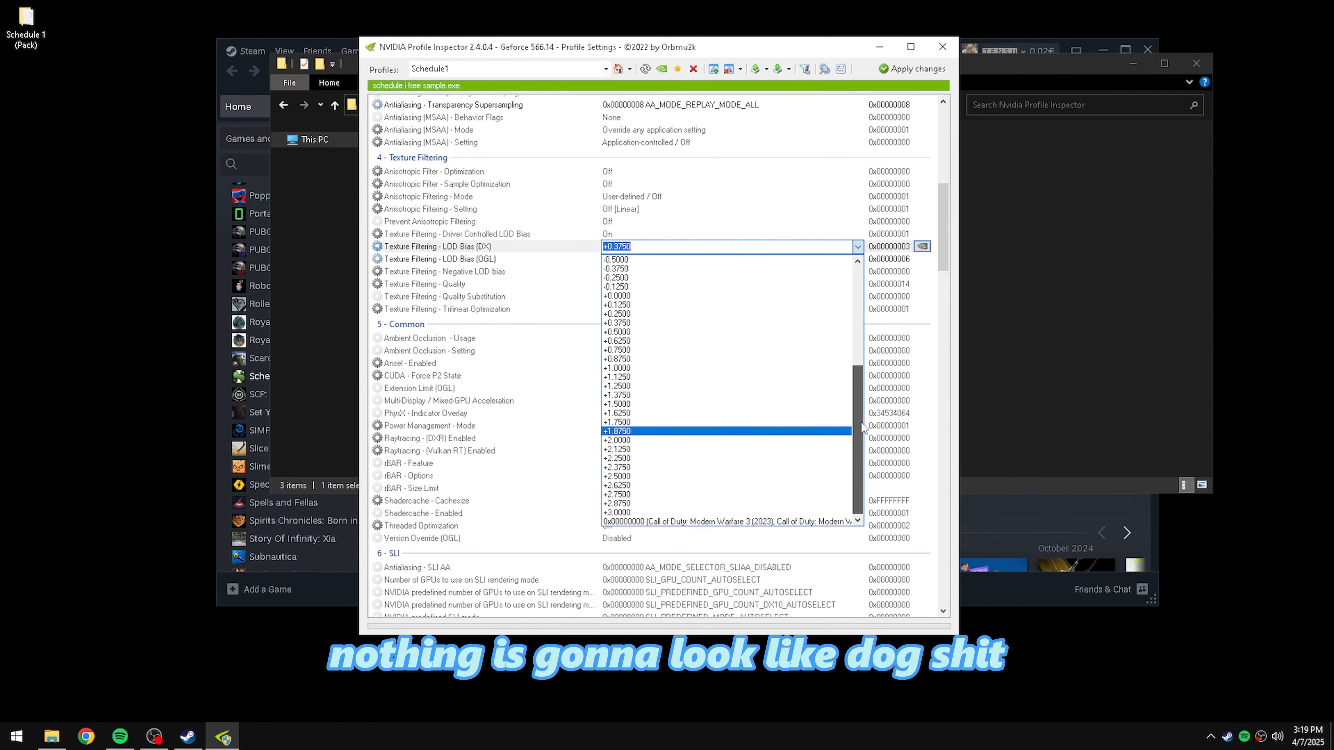
left_click(838, 249)
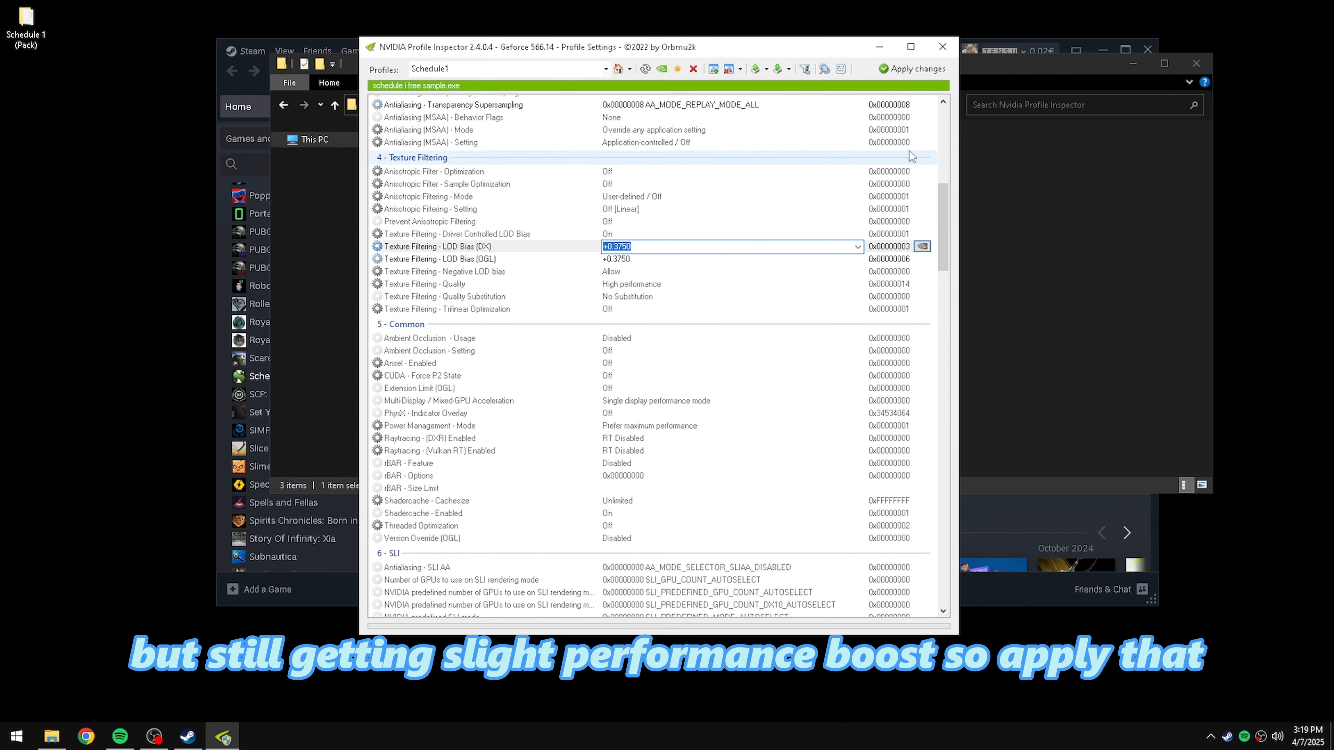
left_click(912, 68)
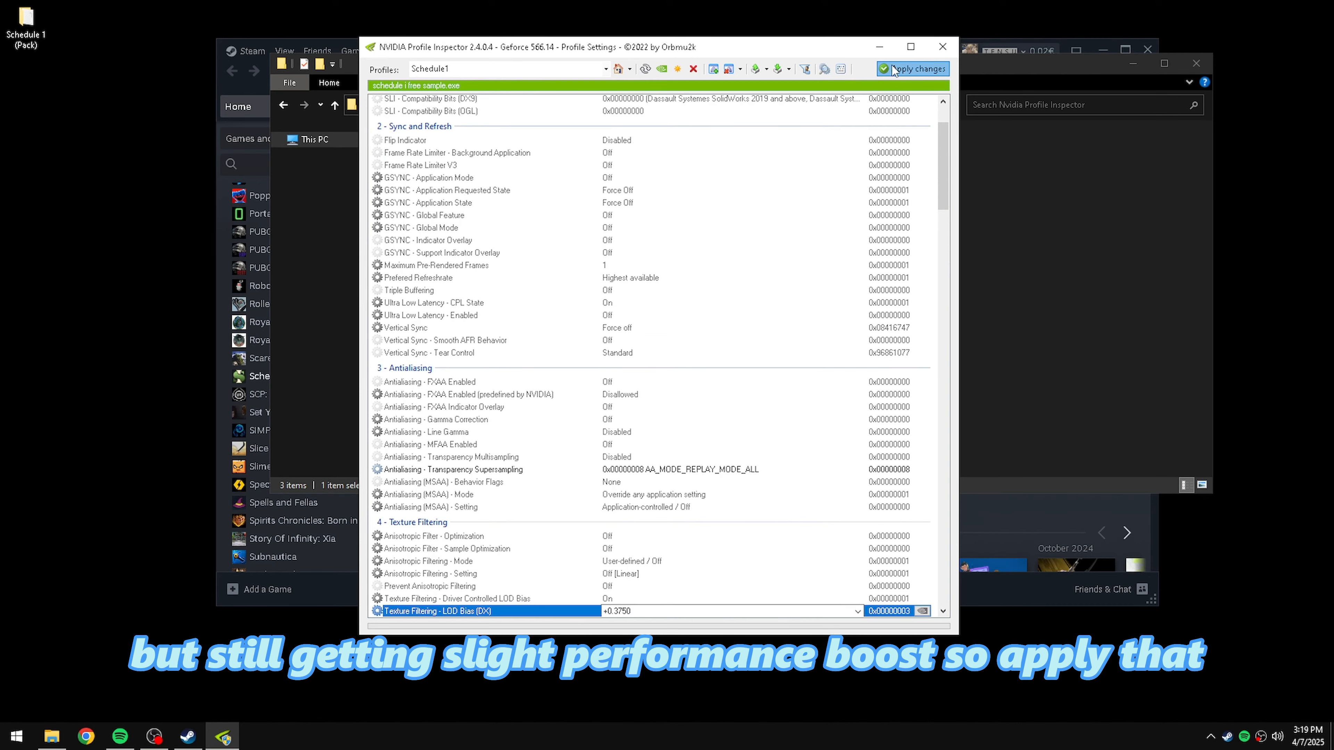
- Return to the _GLOBAL_DRIVER_PROFILE (Base Profile) and go to its raytracing settings under Common
left_click(618, 69)
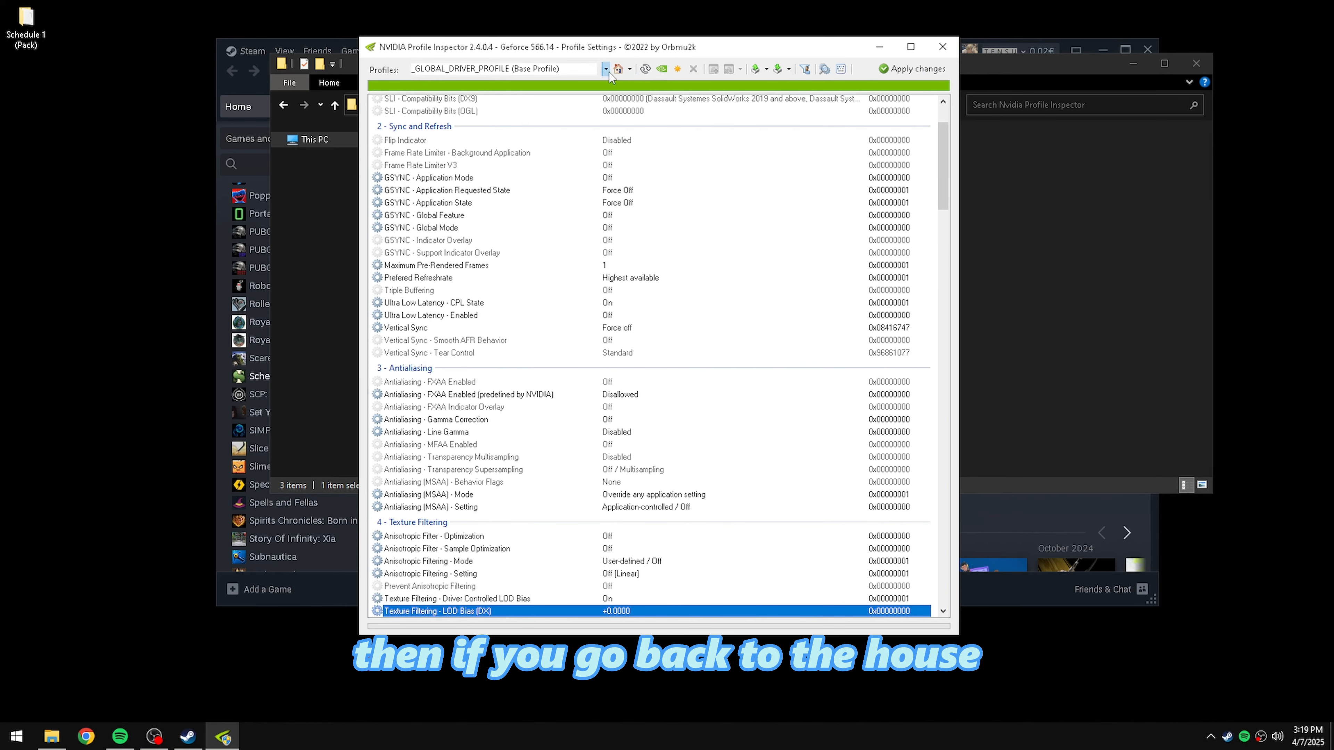
scroll(945, 144, "down", 10)
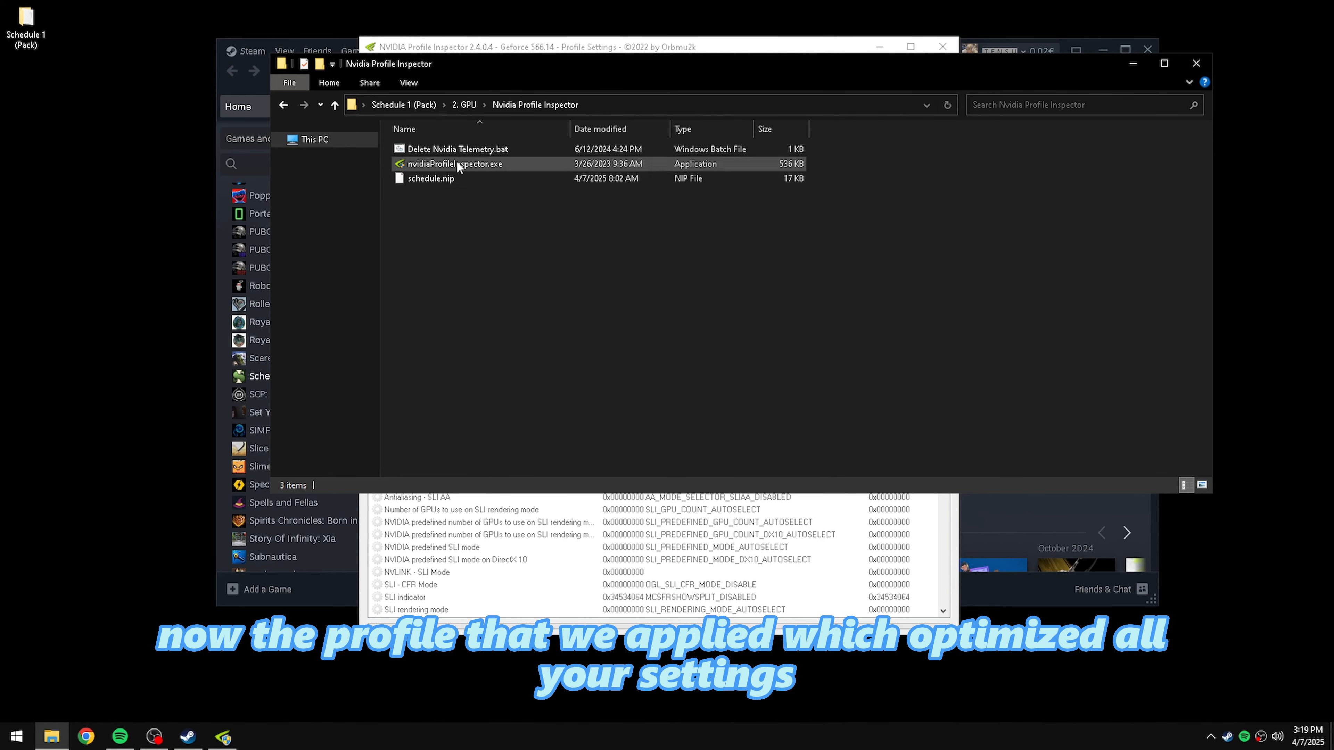
left_click(566, 48)
scroll(467, 393, "down", 5)
scroll(467, 393, "up", 5)
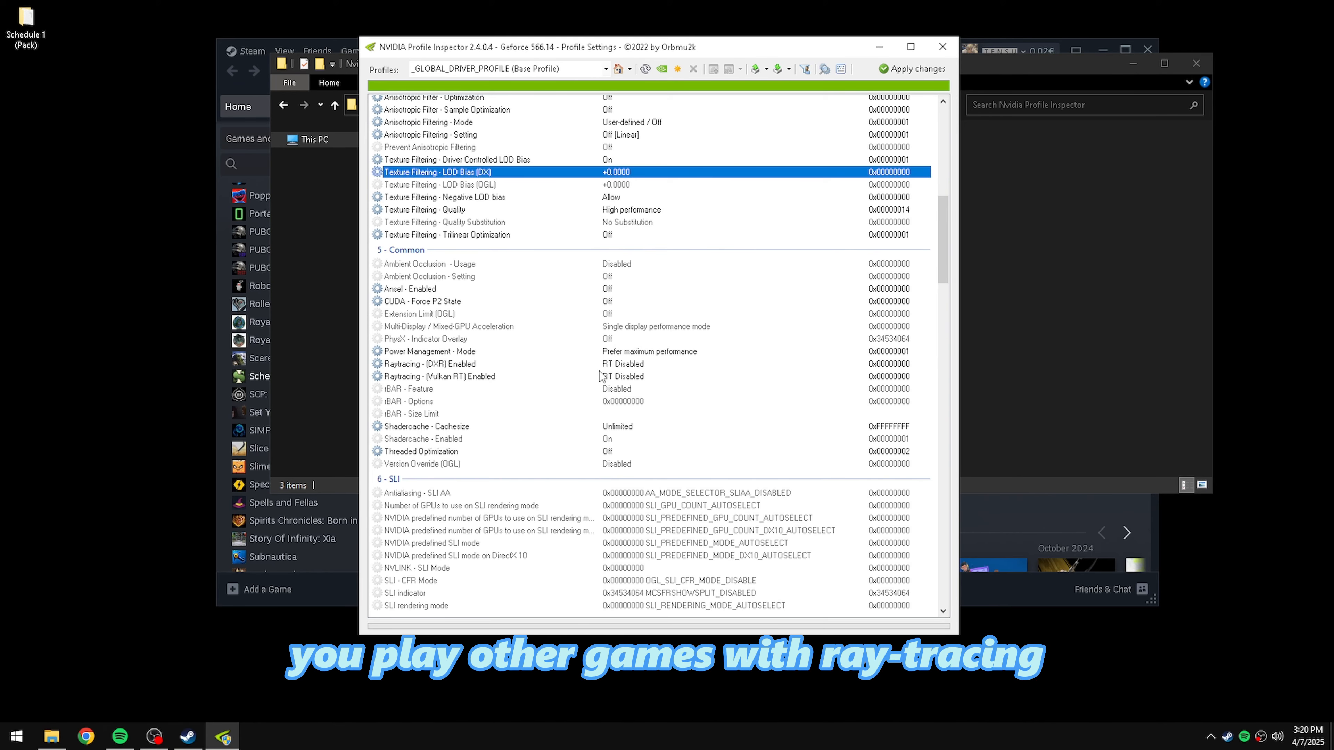
- Set Raytracing - (DXR) Enabled and Raytracing - (Vulkan RT) Enabled to Default in the base profile and apply the changes
left_click(669, 364)
left_click(858, 364)
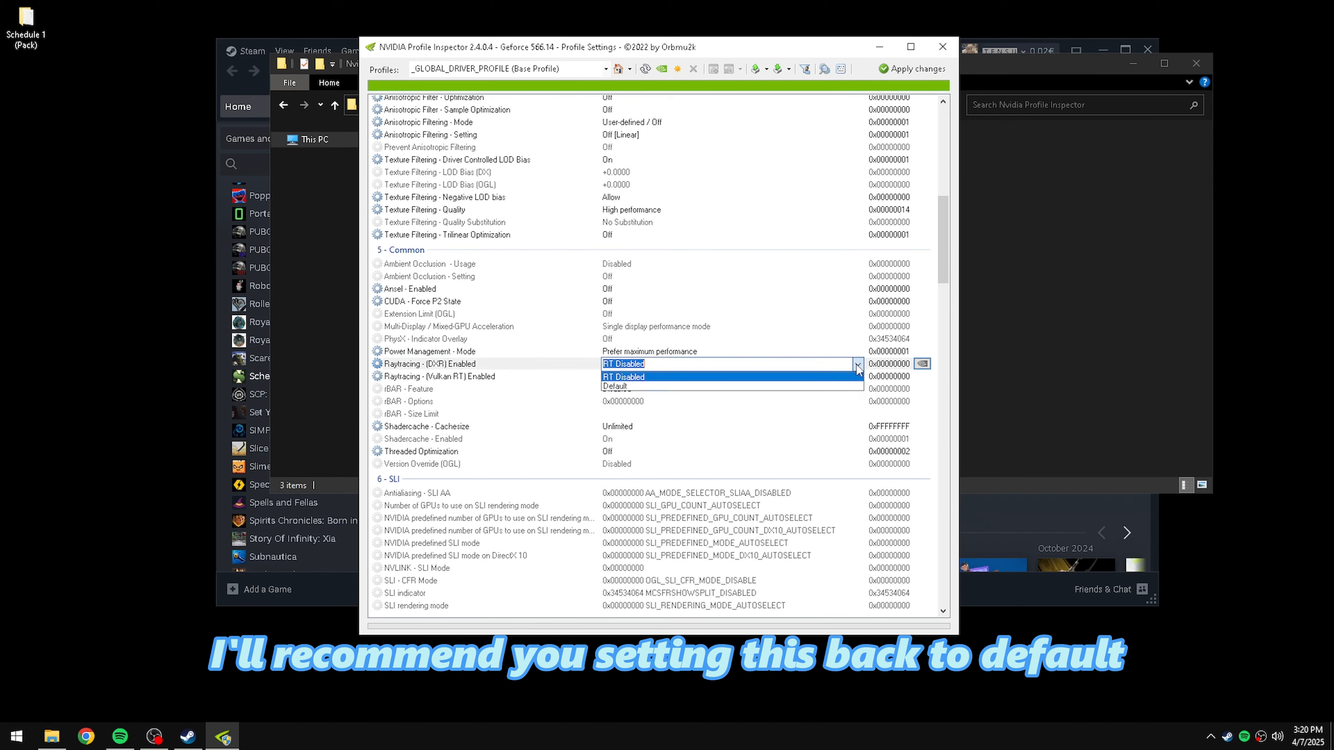
left_click(659, 389)
left_click(645, 379)
left_click(858, 377)
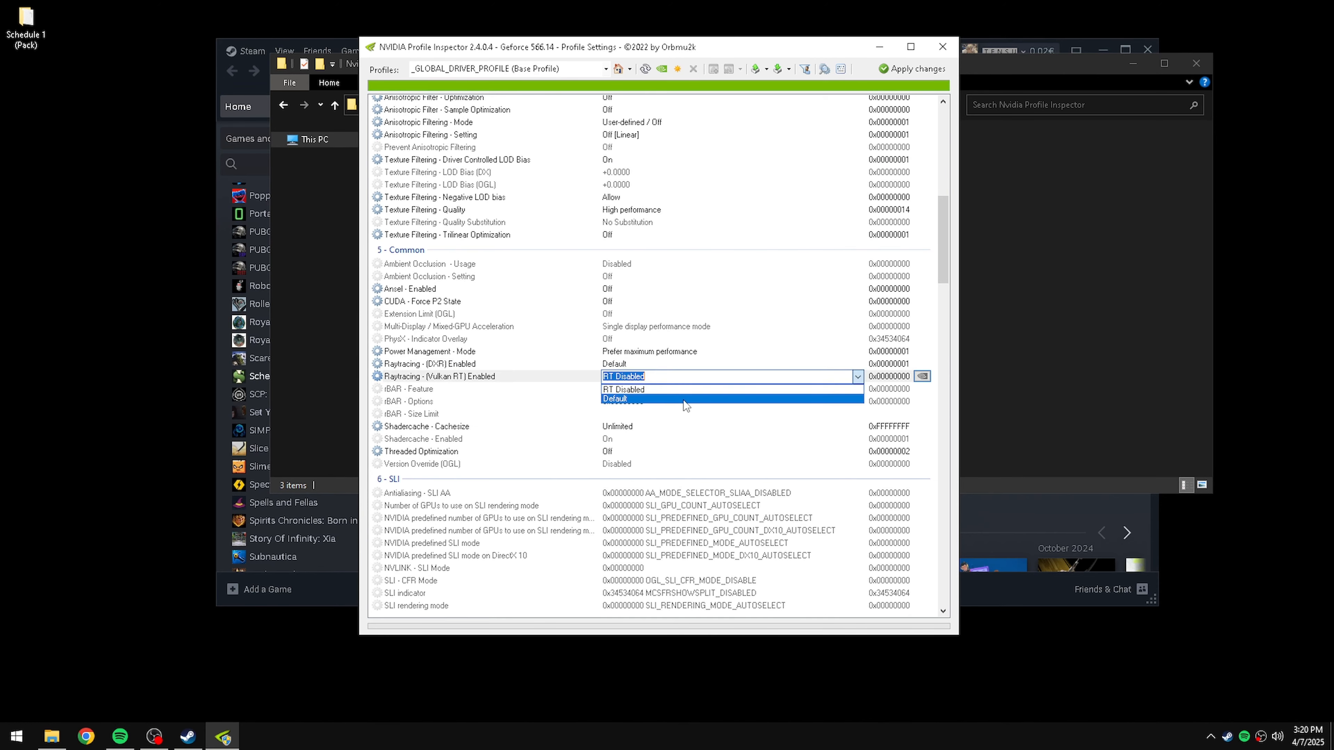
left_click(661, 388)
left_click(916, 74)
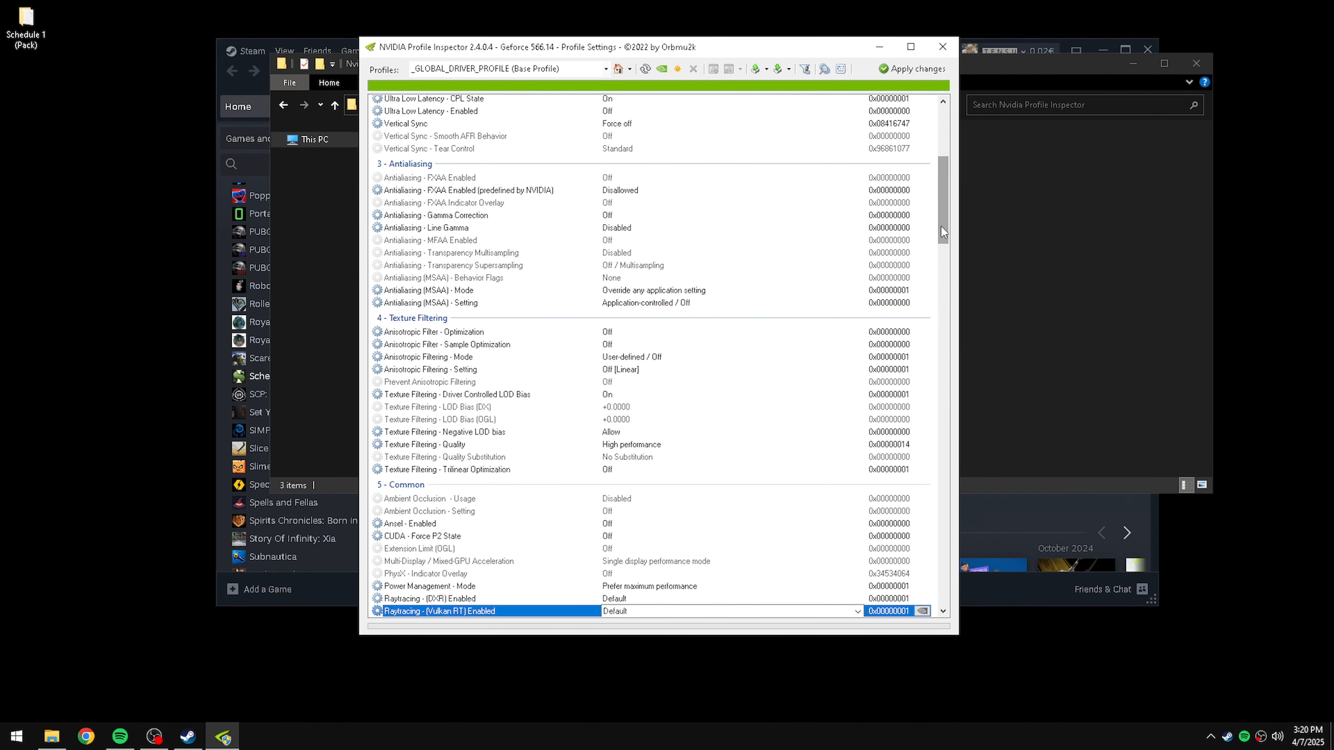
- Set Raytracing - (DXR) Enabled and Raytracing - (Vulkan RT) Enabled back to RT Disabled and apply the base profile changes
scroll(942, 227, "down", 8)
left_click(860, 304)
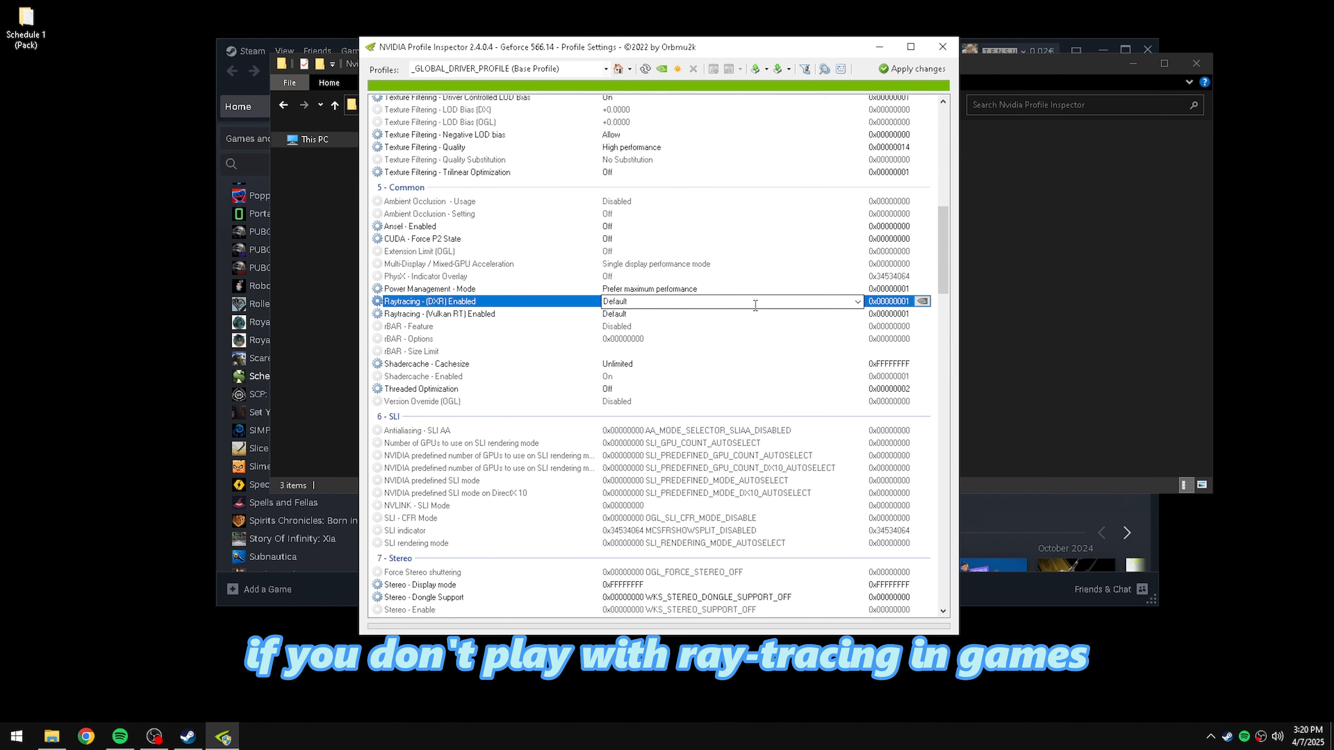
left_click(858, 302)
left_click(736, 315)
left_click(858, 314)
left_click(858, 315)
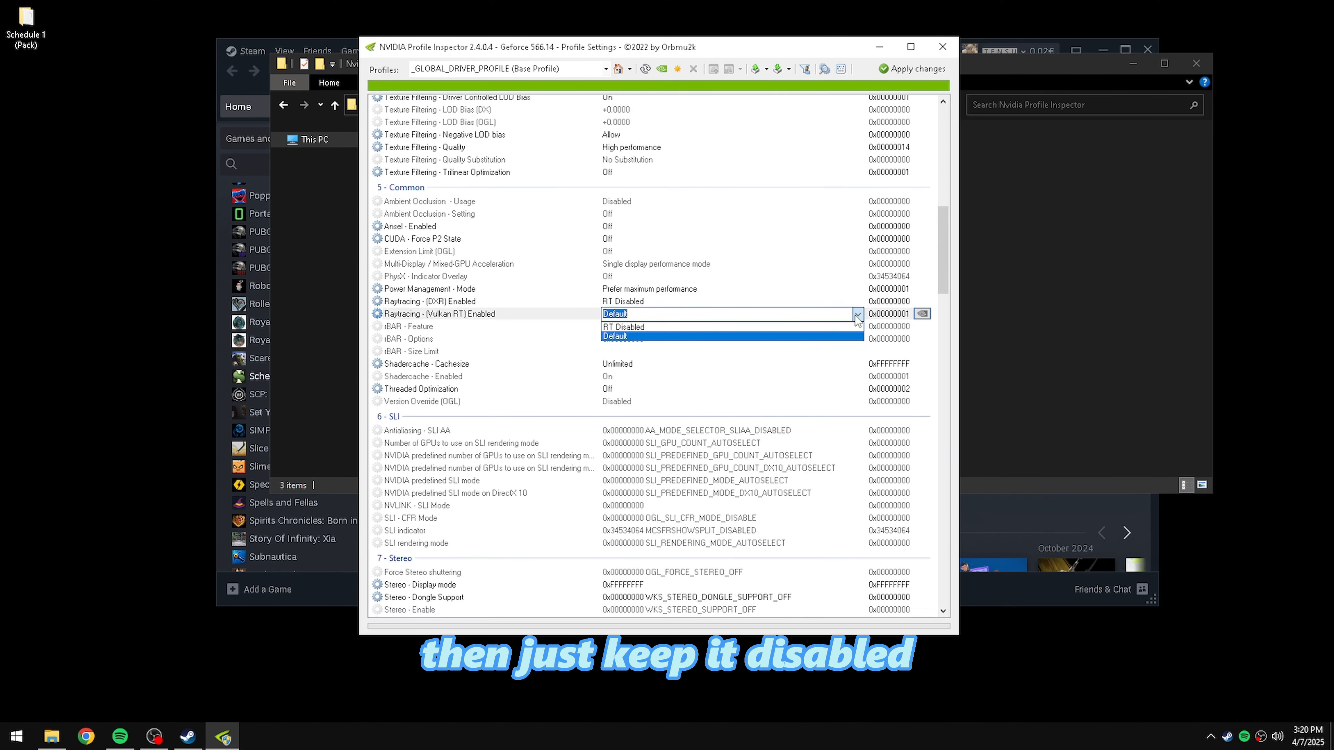
left_click(770, 334)
left_click(859, 314)
left_click(760, 334)
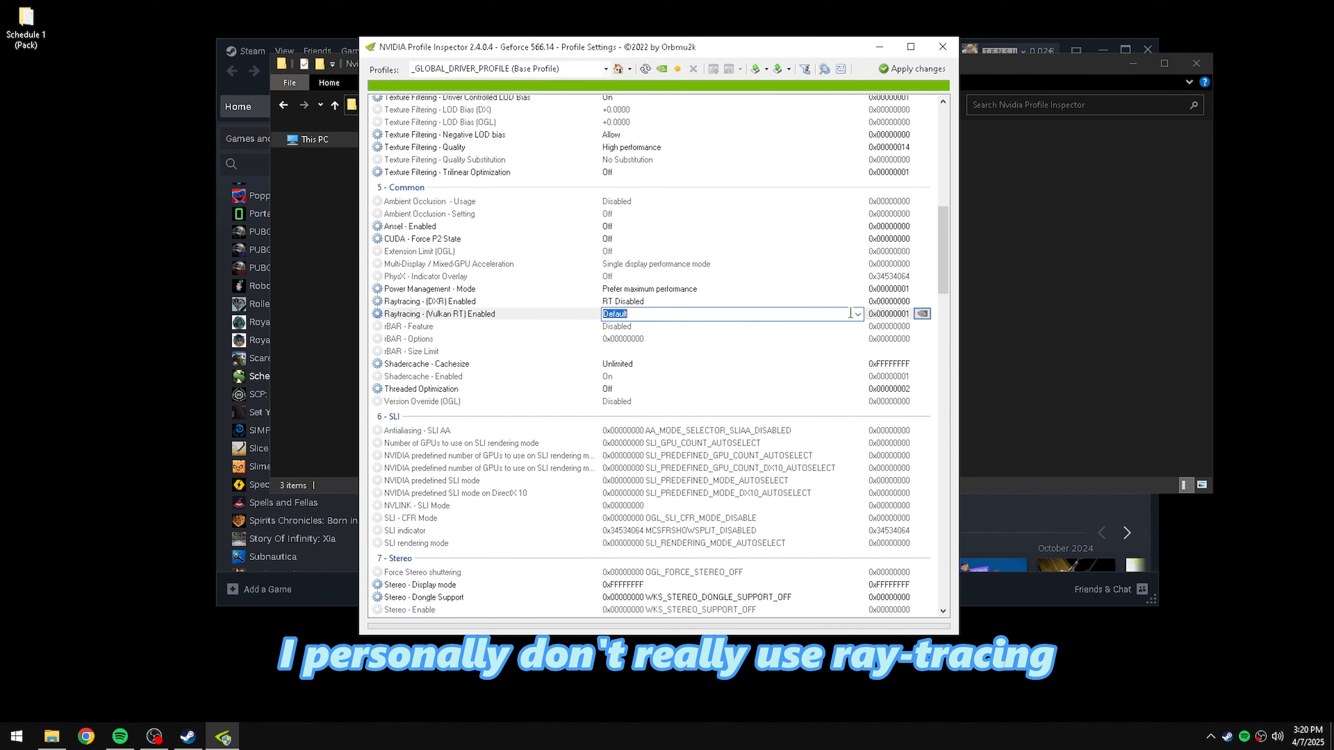
left_click(856, 315)
left_click(738, 327)
left_click(928, 68)
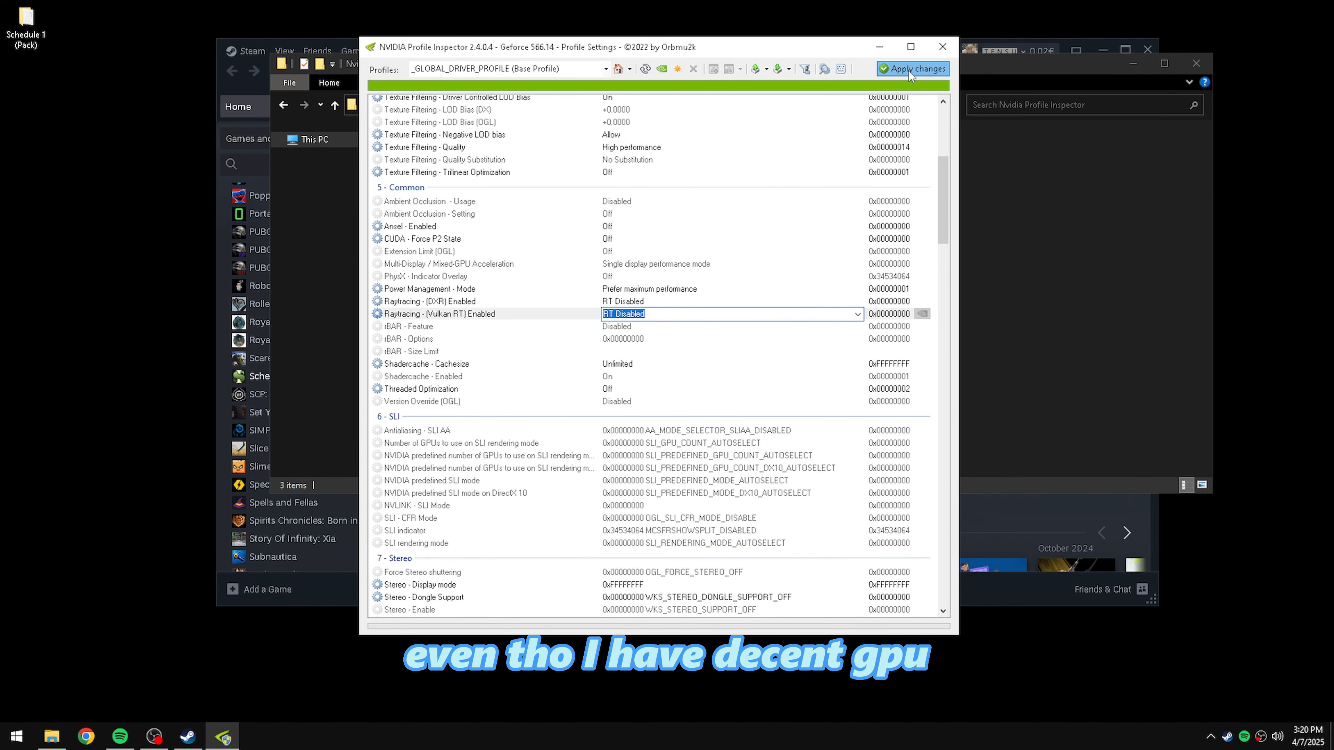
- Close the profile inspector, go back up to the pack's main folder and close its window
left_click(943, 46)
key("BackSpace")
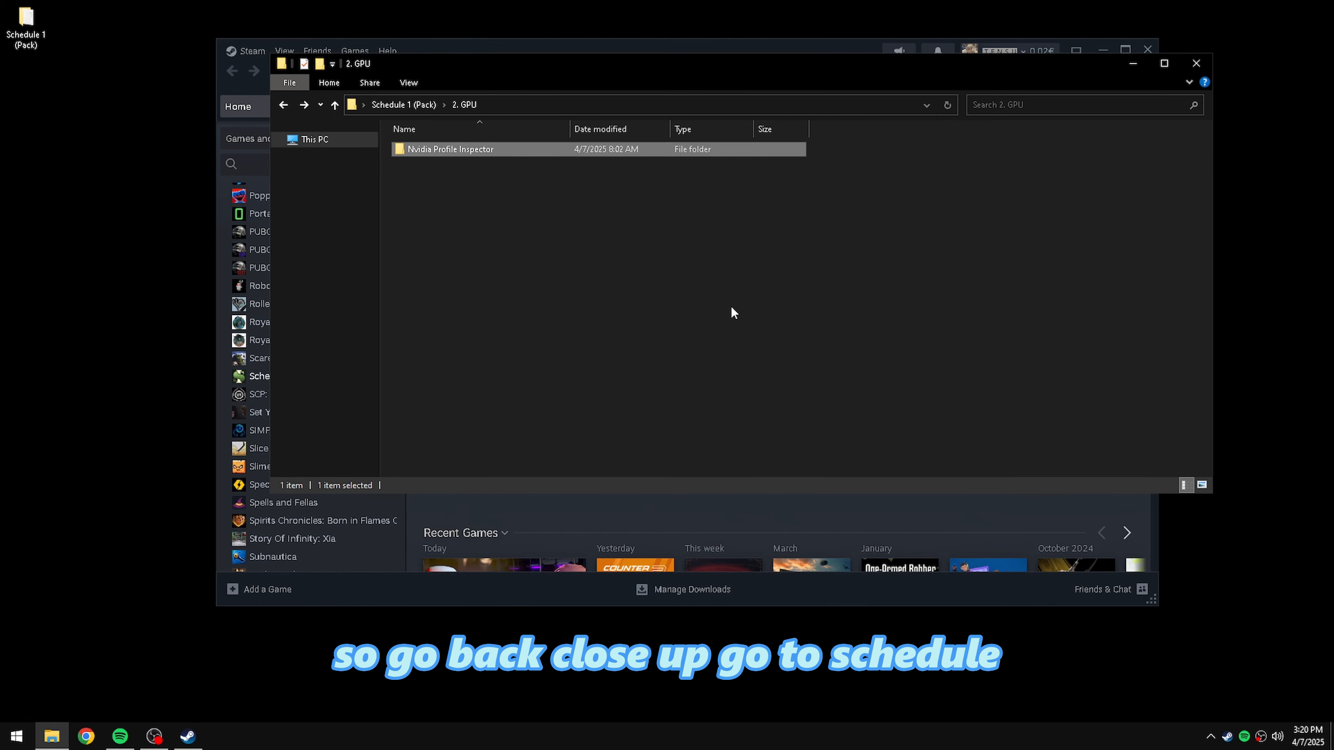
key("BackSpace")
left_click(1196, 63)
- Launch Schedule I: Free Sample from the Steam library and close the Steam window
left_click(314, 376)
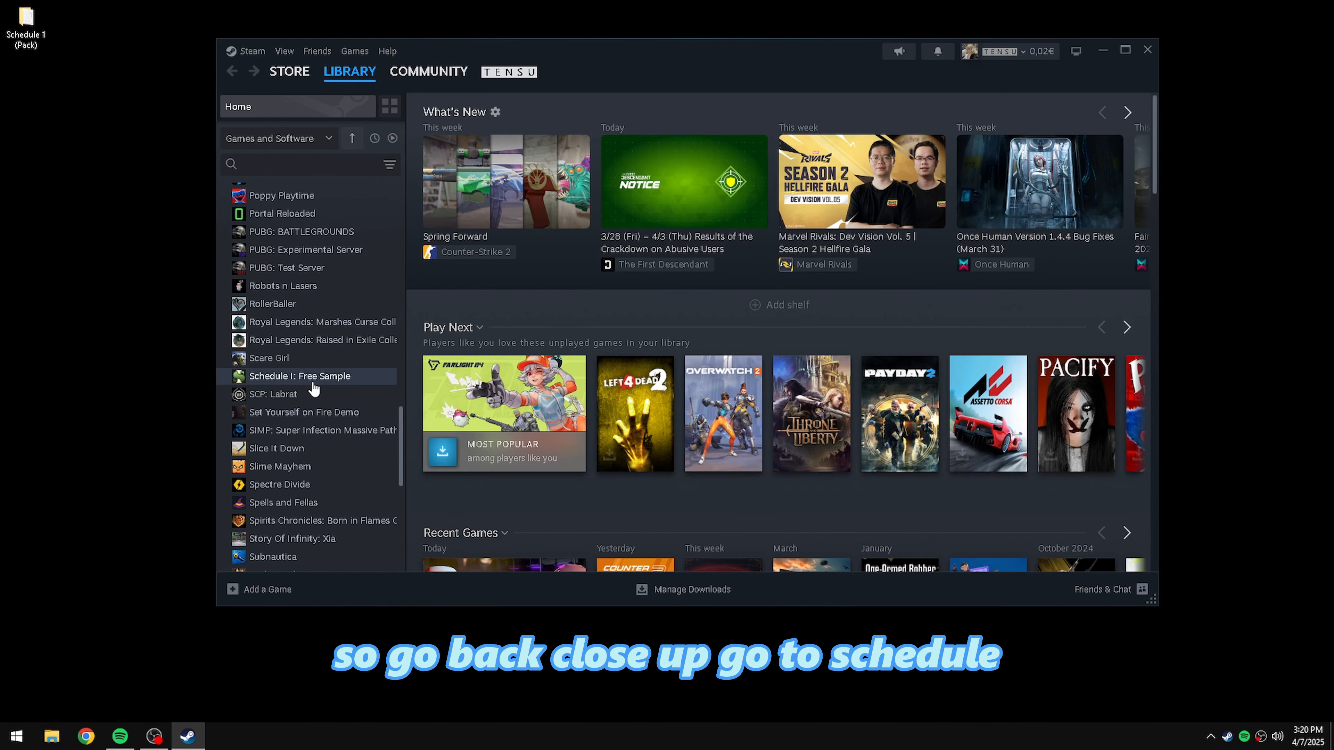
left_click(456, 338)
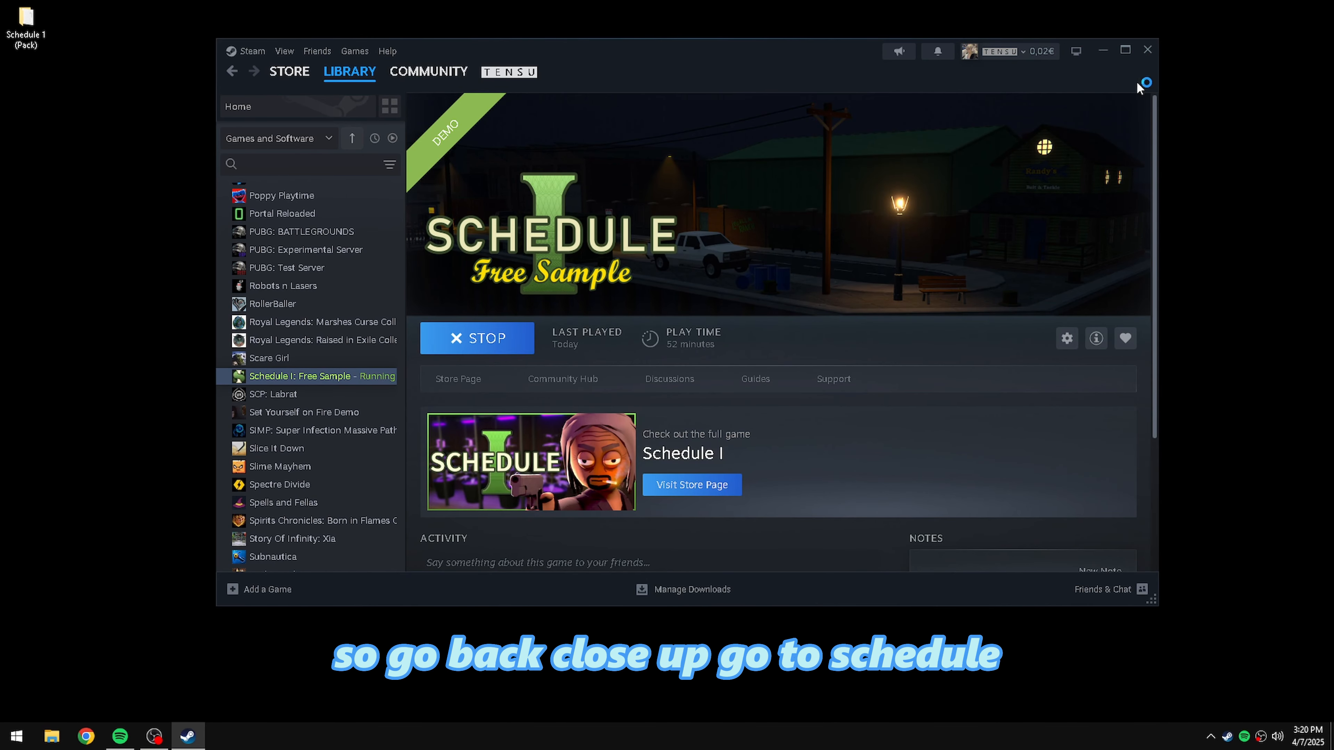
left_click(1151, 51)
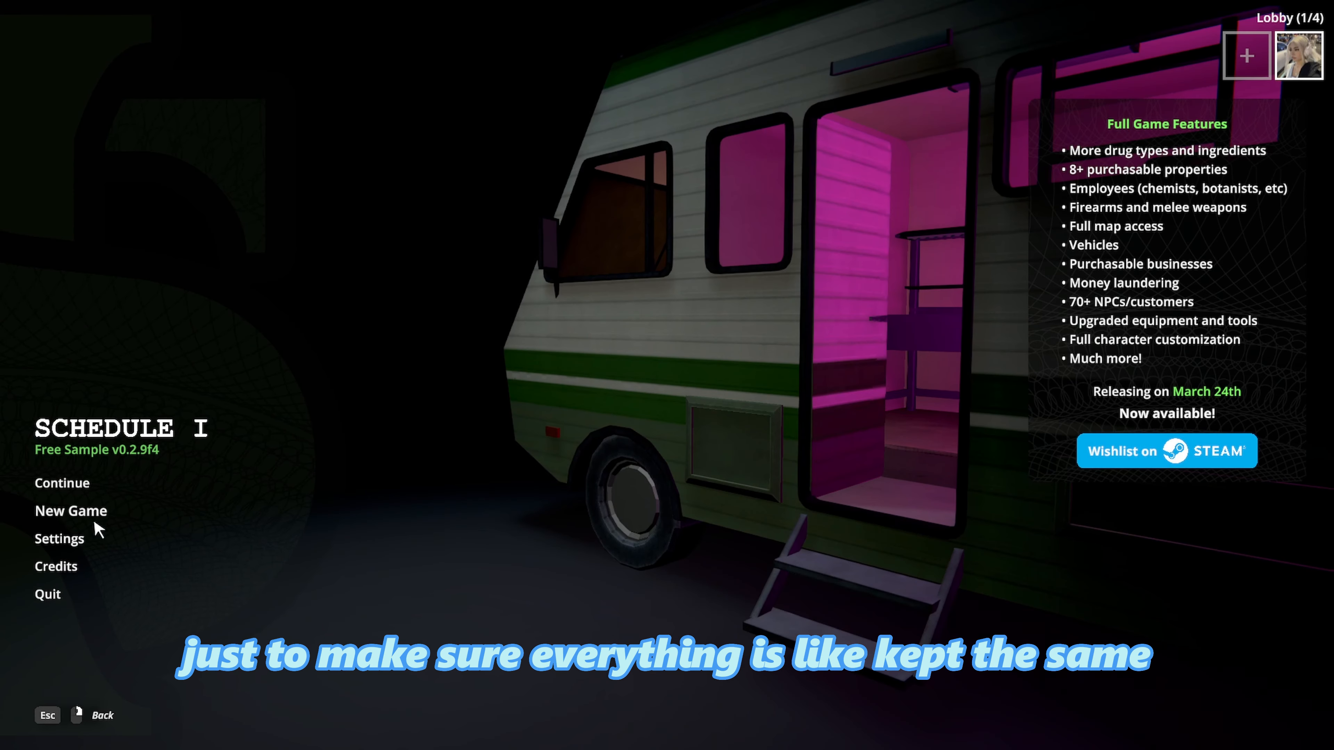
- Continue the saved game, pause it and open the in-game graphics settings
left_click(60, 480)
left_click(616, 282)
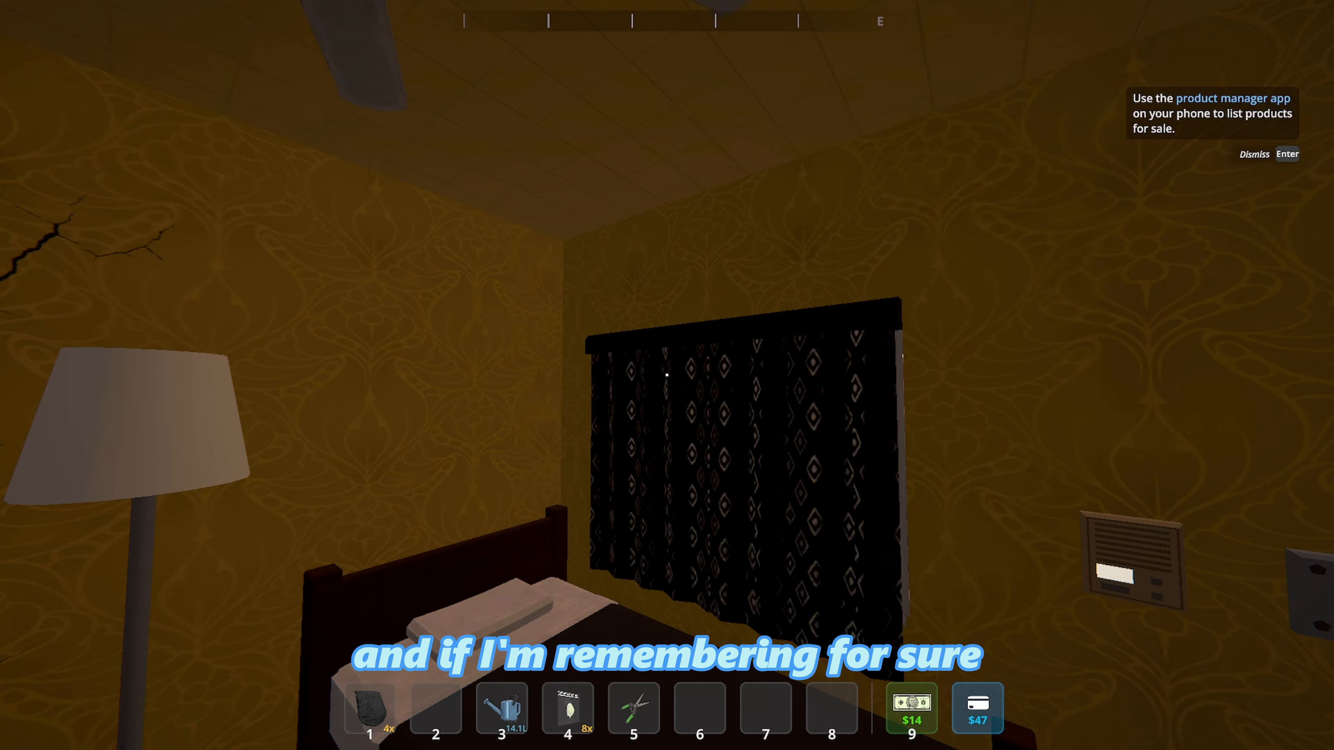
key("Escape")
left_click(71, 541)
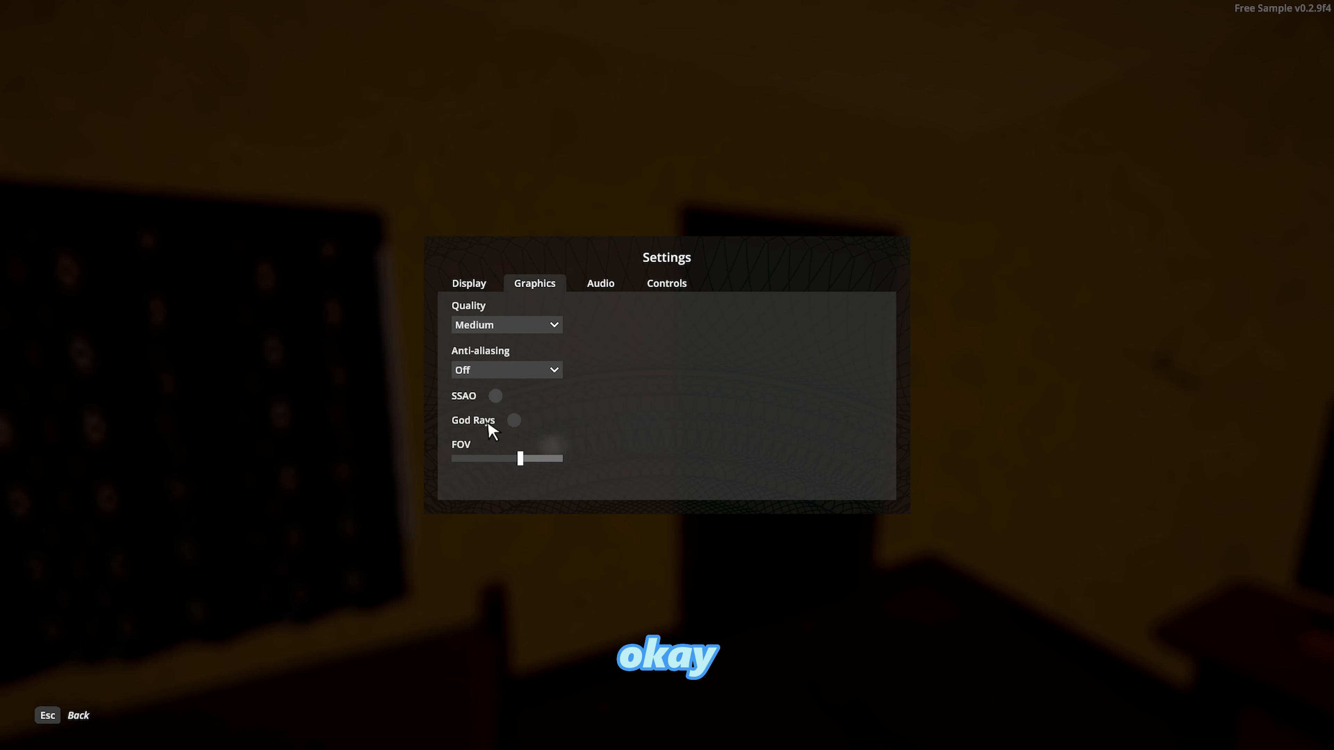
- Leave the graphics settings, resume the game and walk out of the motel room onto the street
key("Escape")
key("Escape")
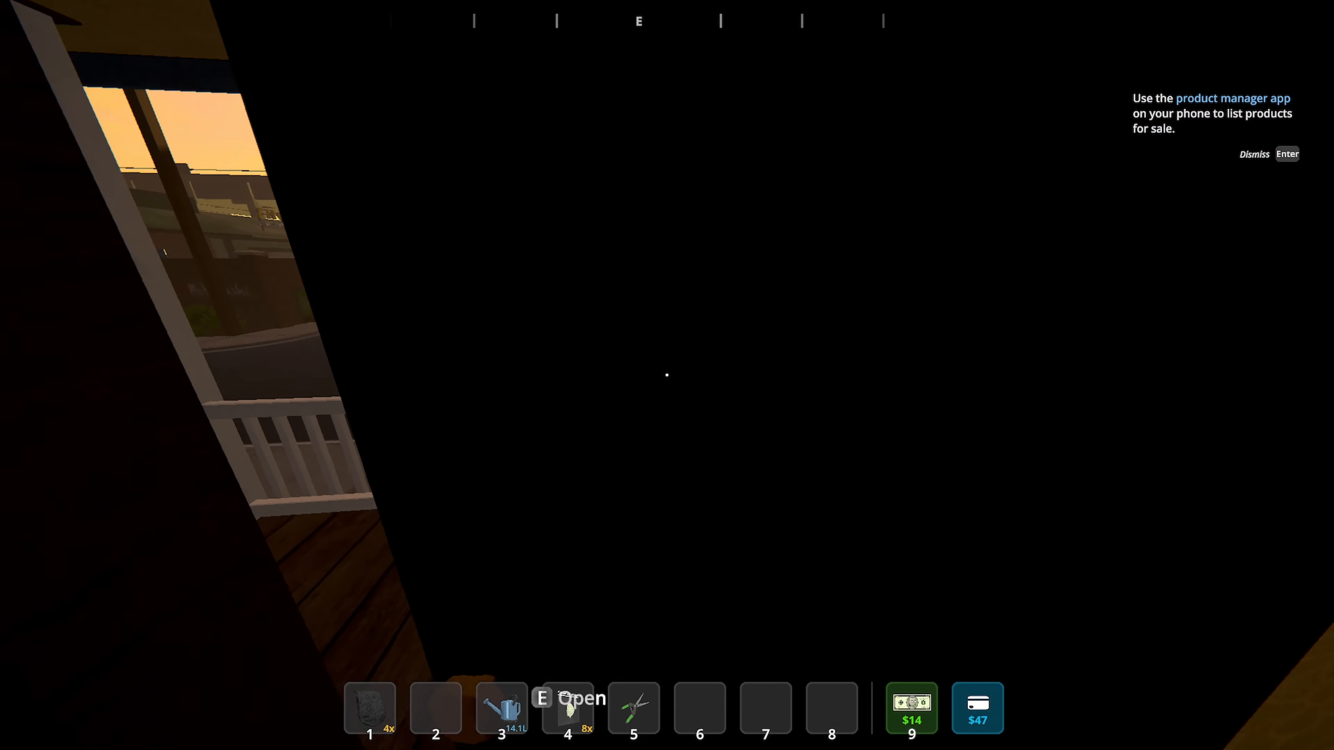
key("e")
key("w")
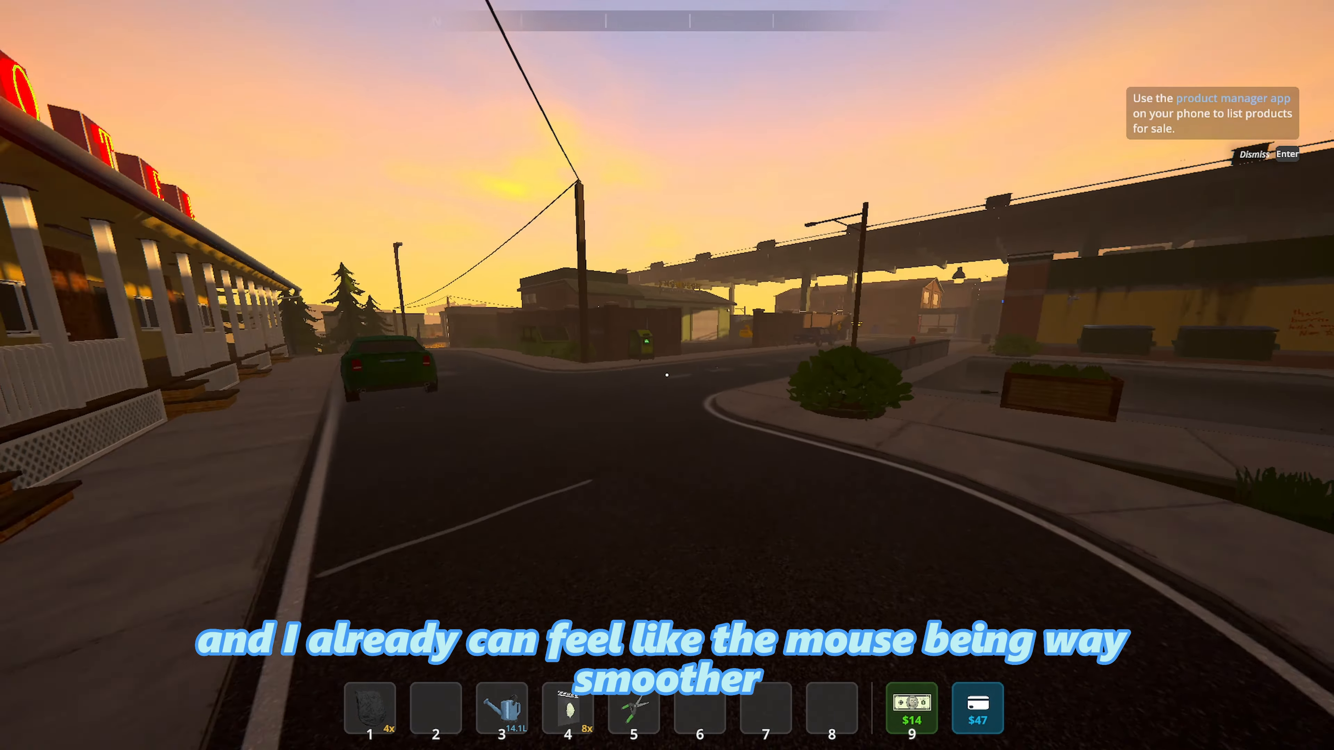
- Follow the street to the Thompson Construction building and get onto its roof to check how smoothly the game runs
key("w")
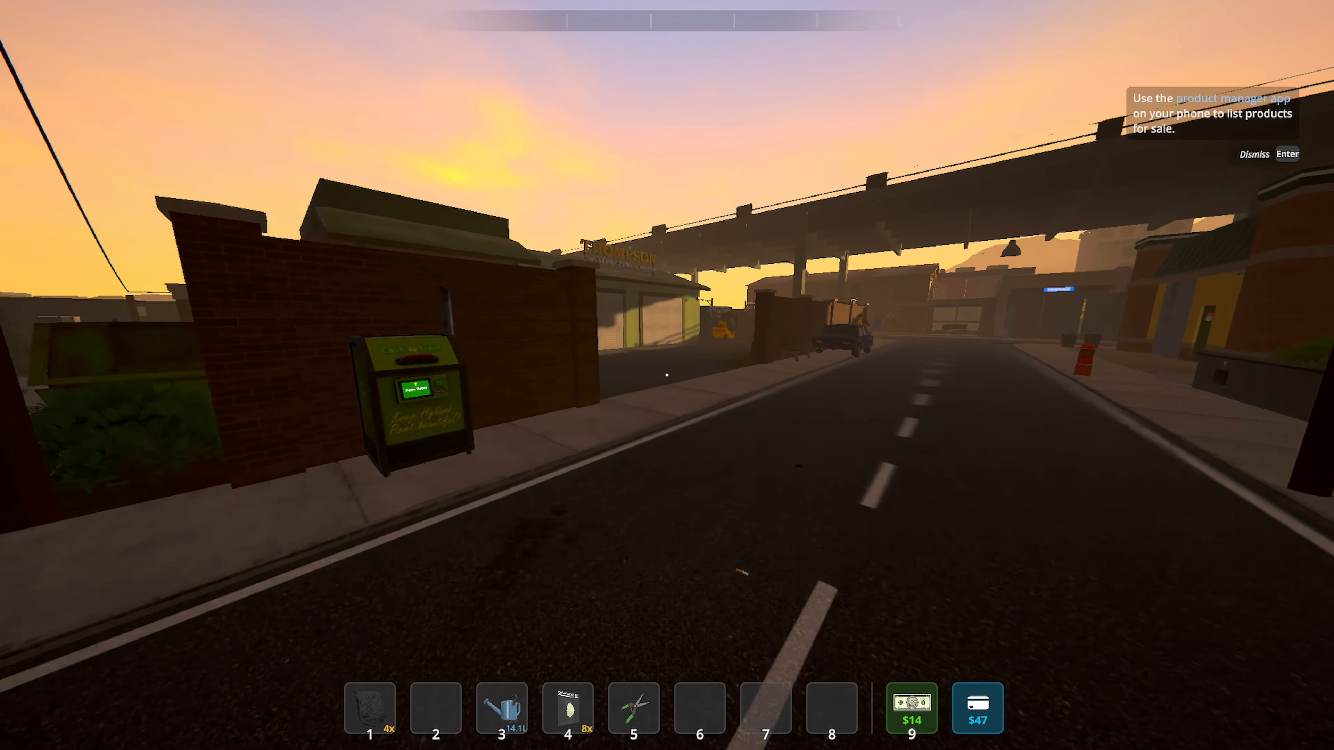
key("w")
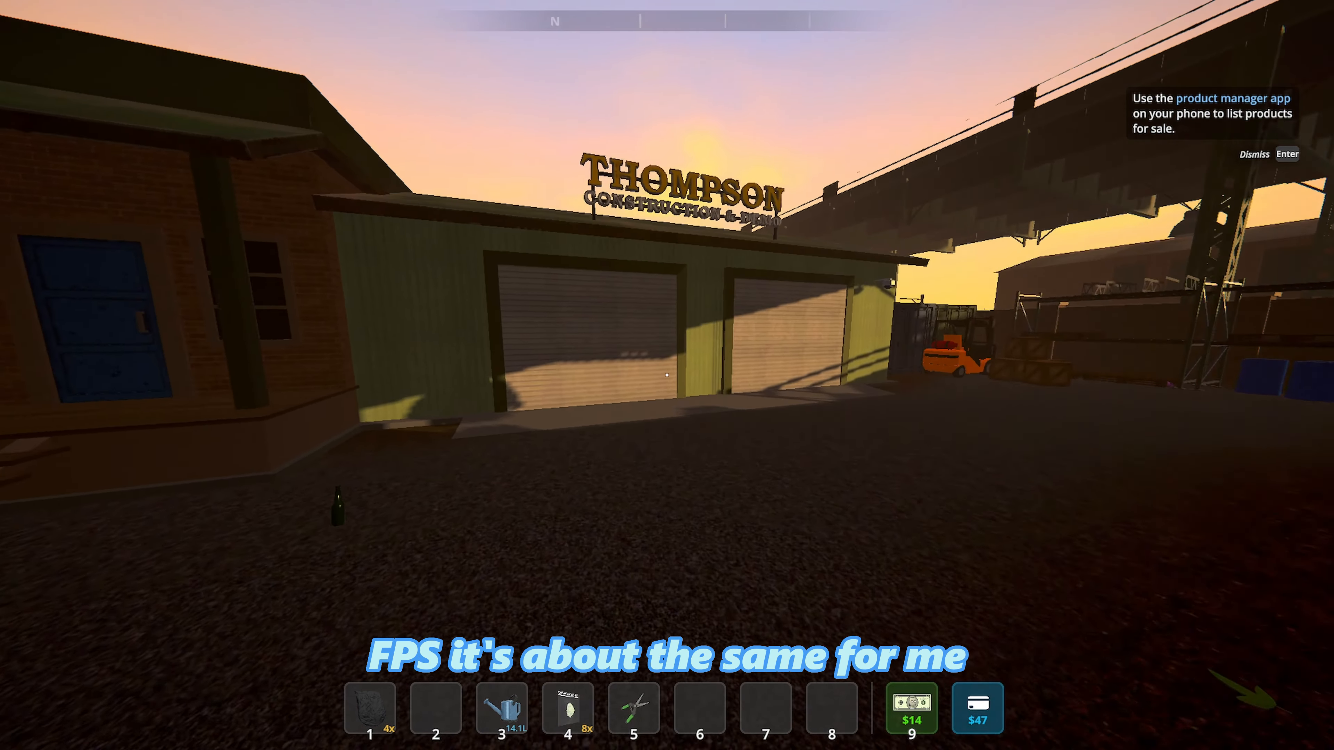
key("w")
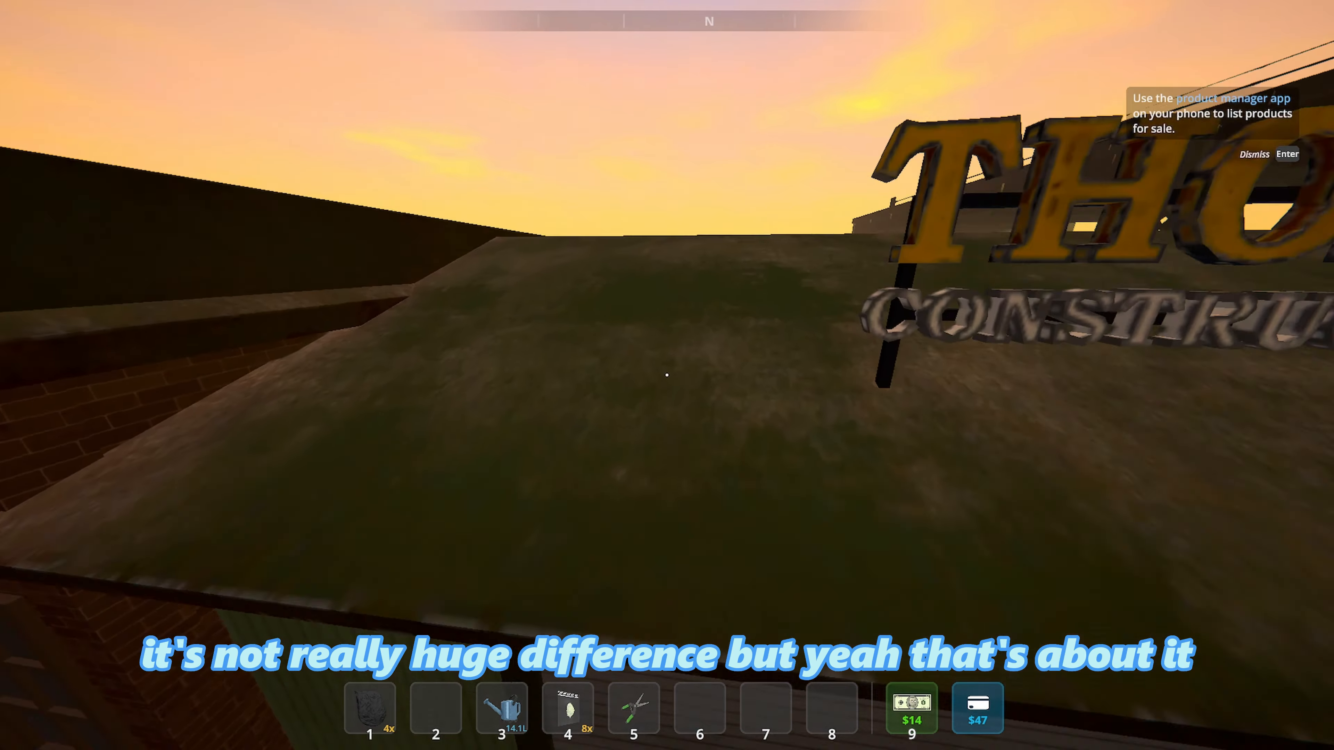
key("w")
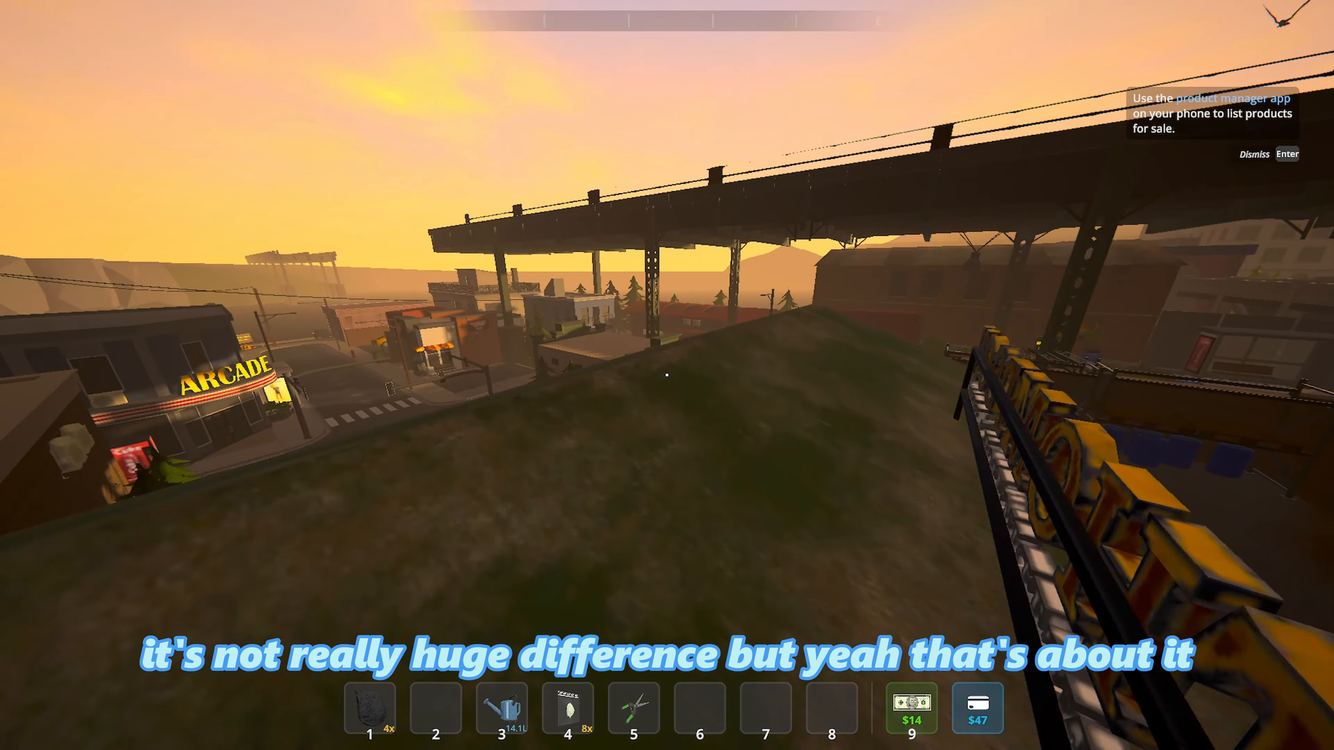